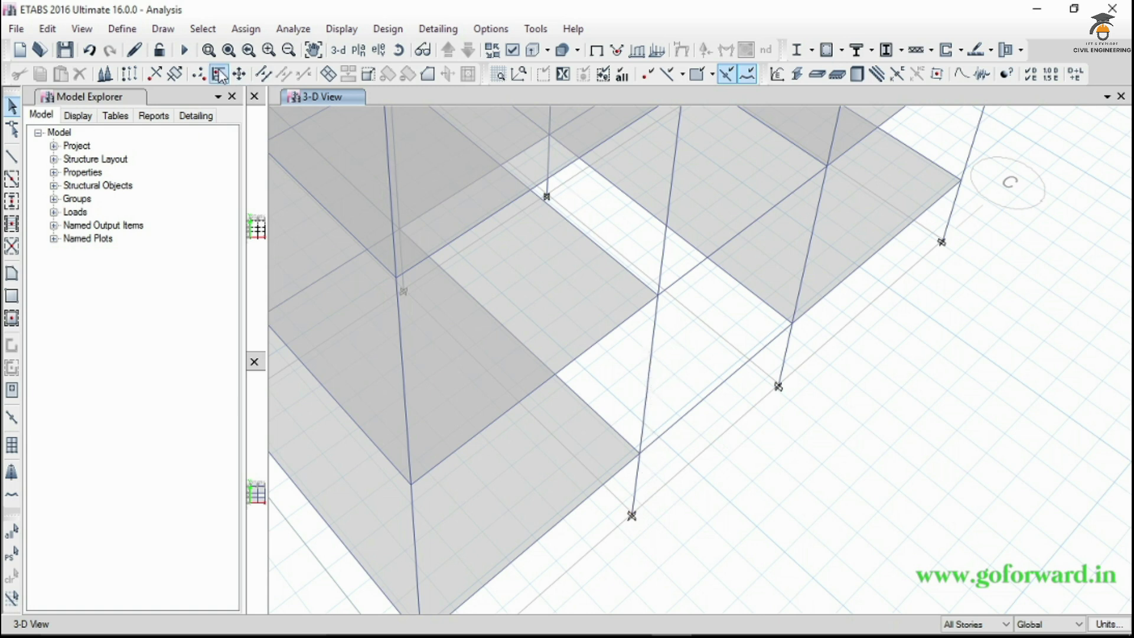
Add a horizontal reference plane to grid system G1 with its Z ordinate set to 1.5+3.25*0.5 m
{"action": "left_click", "coordinate": [55, 30]}
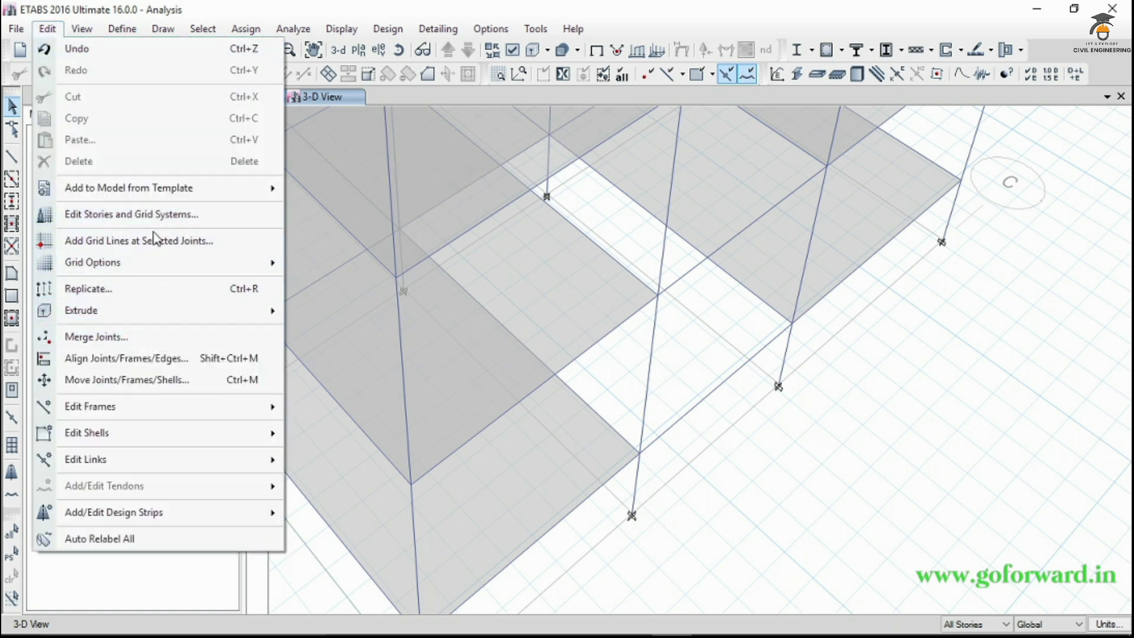
{"action": "left_click", "coordinate": [156, 216]}
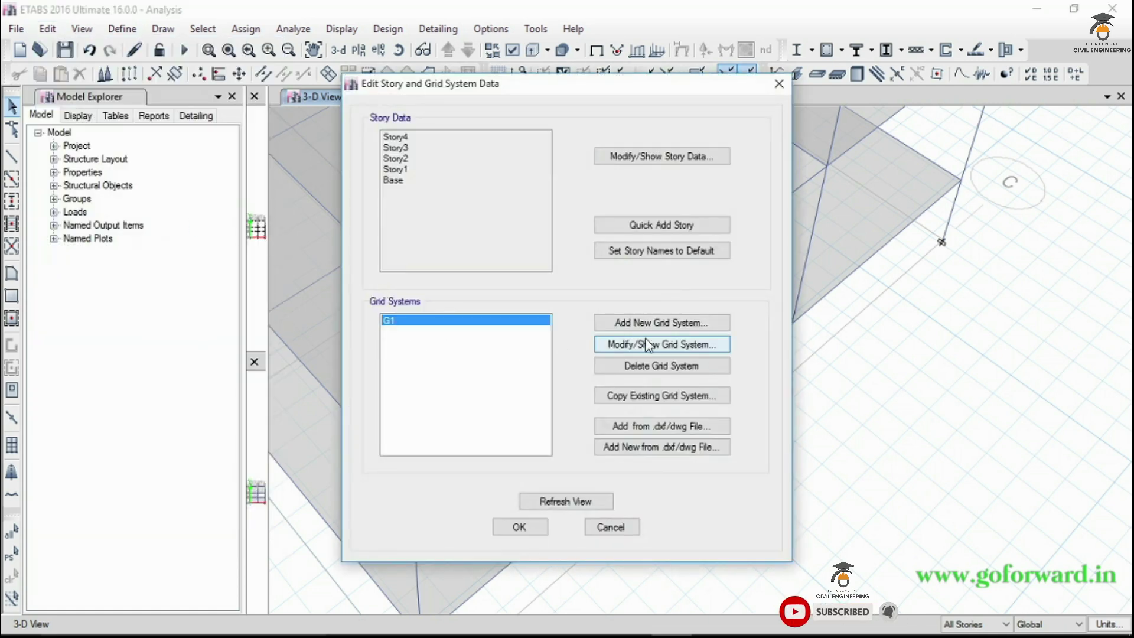
{"action": "left_click", "coordinate": [689, 348]}
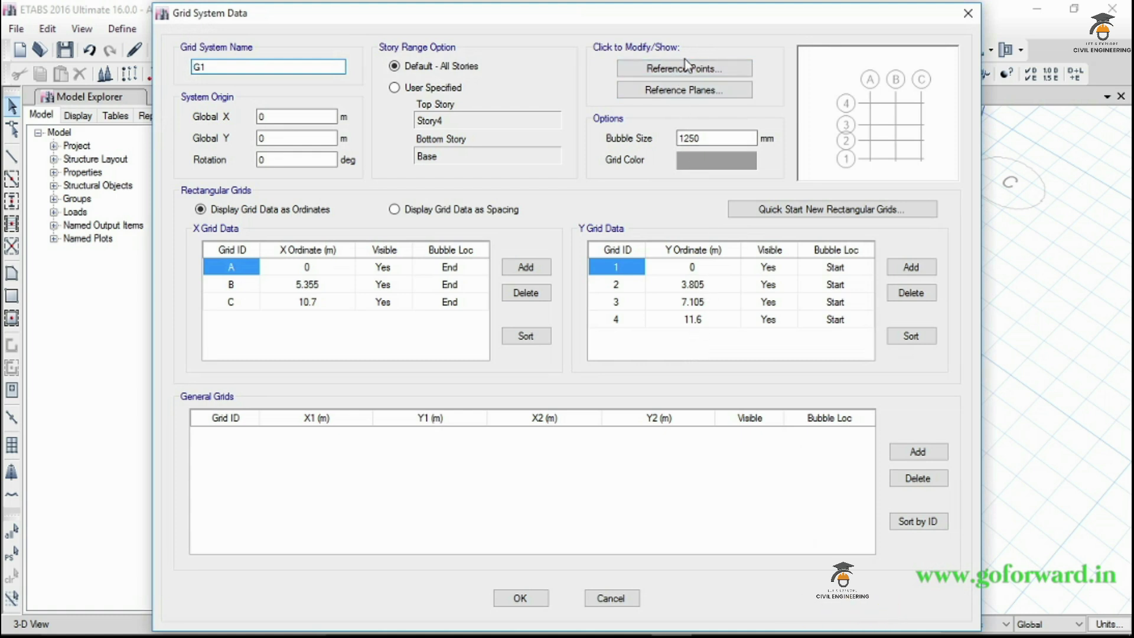
{"action": "left_click", "coordinate": [722, 91]}
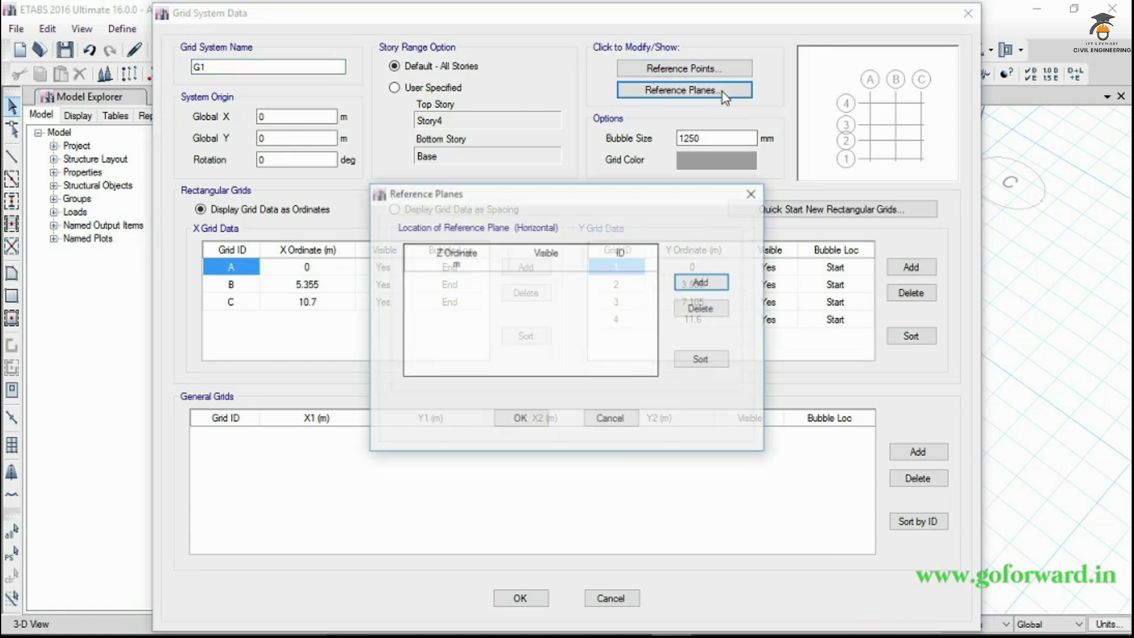
{"action": "left_click", "coordinate": [703, 282]}
{"action": "left_click", "coordinate": [479, 280]}
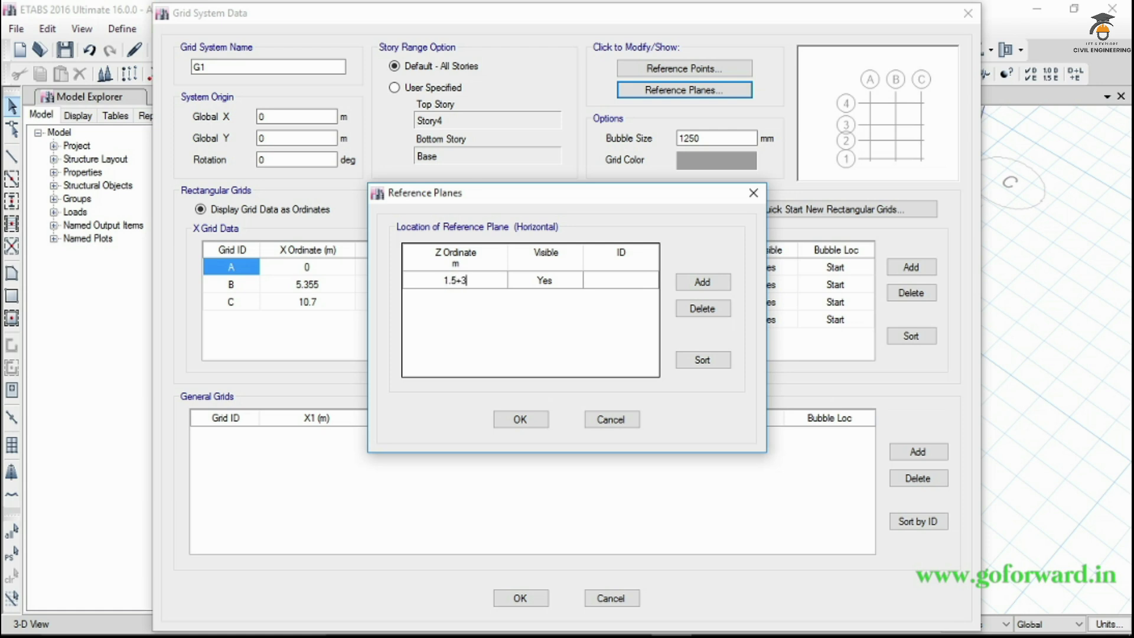
{"action": "type", "text": "5"}
{"action": "type", "text": "*"}
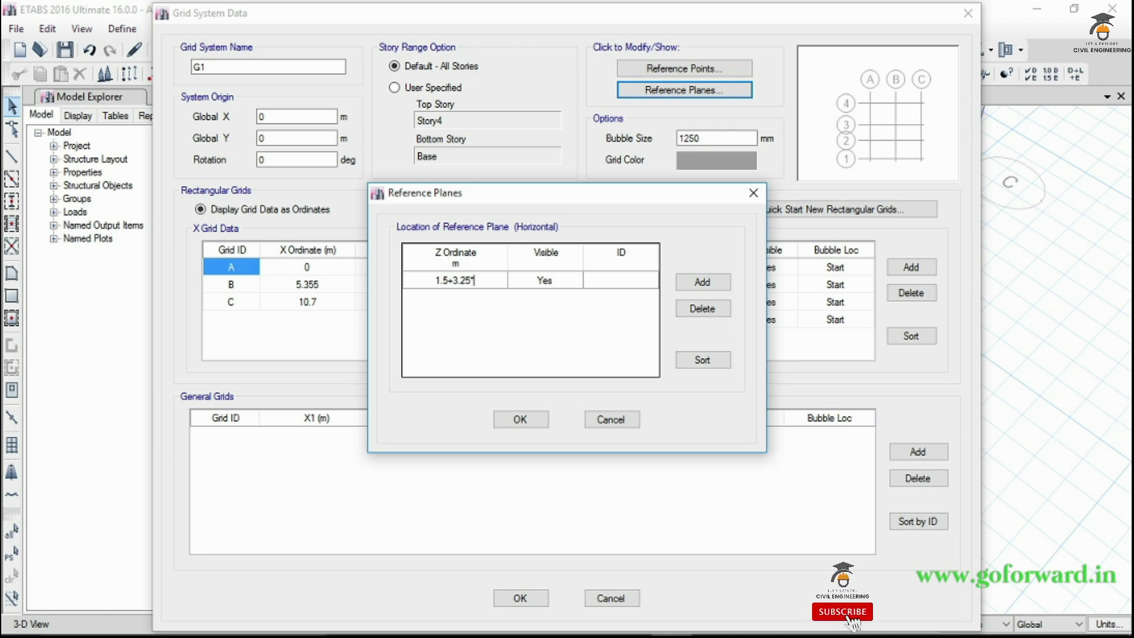
{"action": "type", "text": "0.5"}
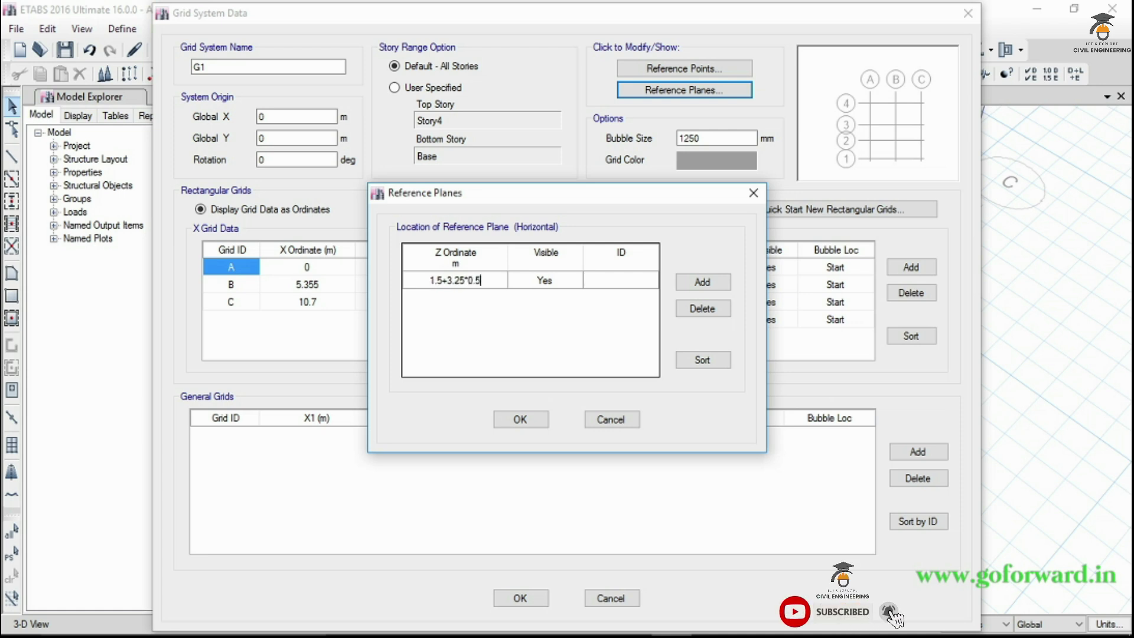
{"action": "key", "text": "Return"}
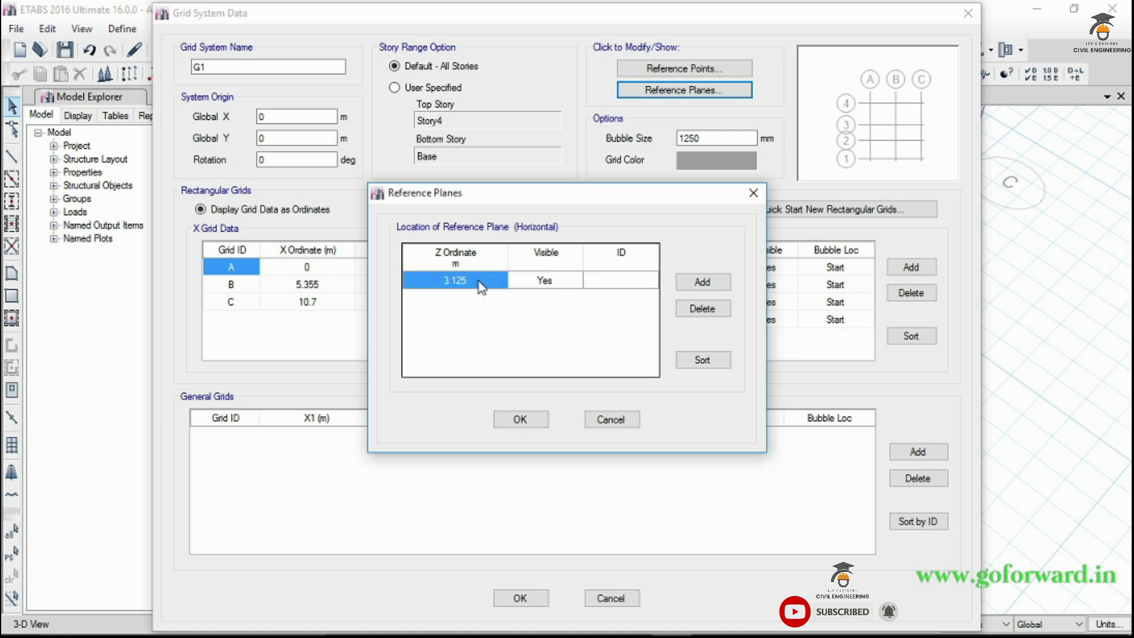
{"action": "left_click", "coordinate": [520, 421]}
{"action": "left_click", "coordinate": [522, 599]}
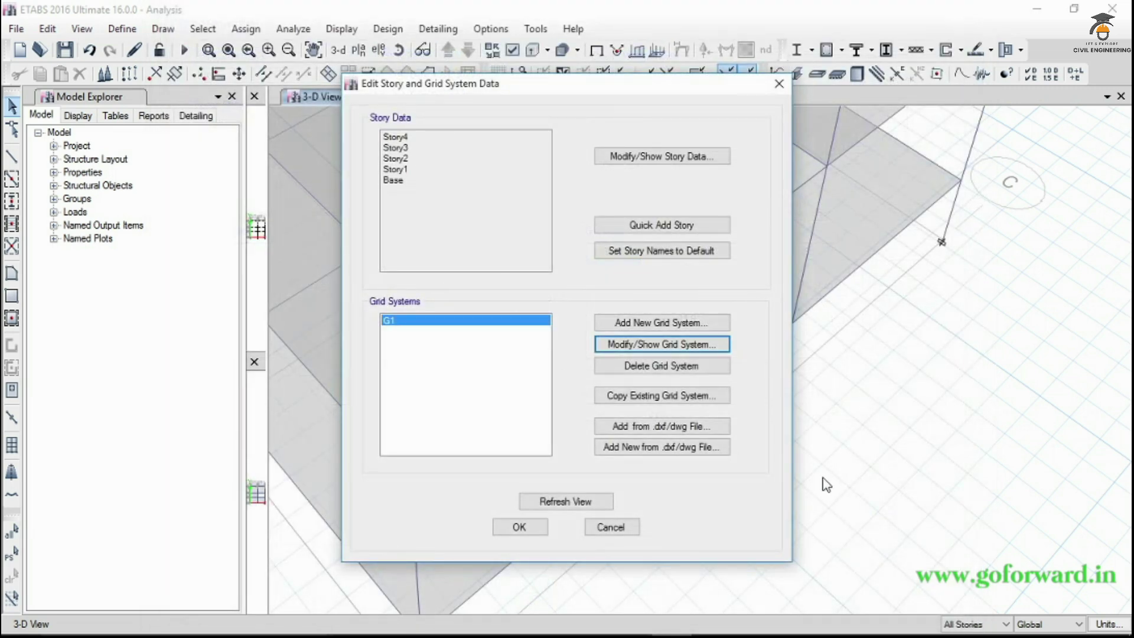
{"action": "left_click", "coordinate": [520, 526]}
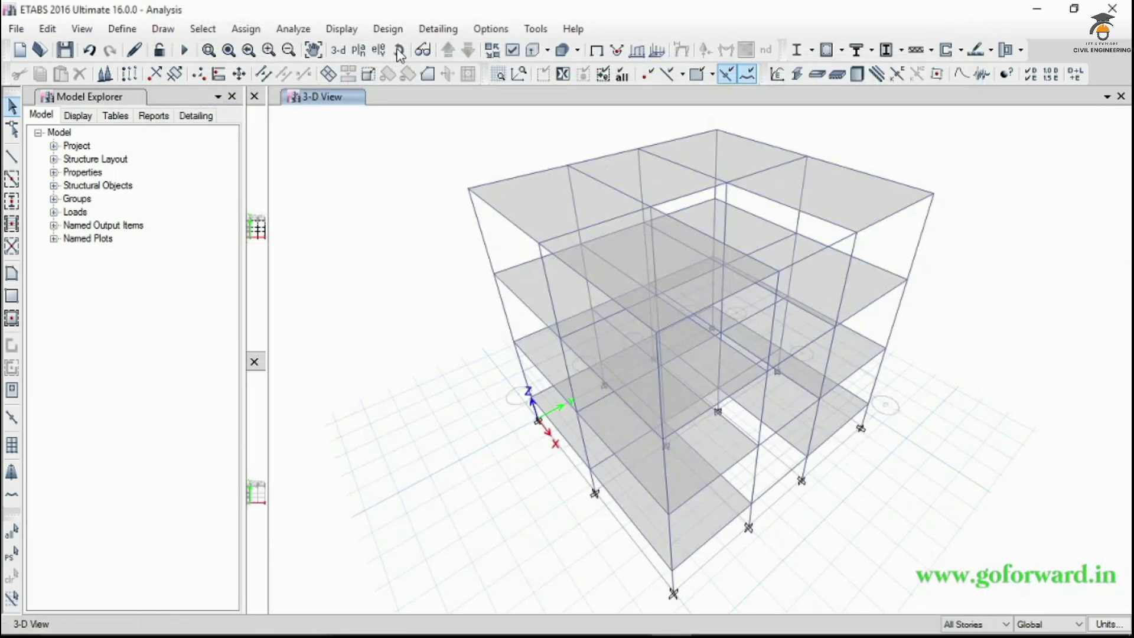
Display the plan view of G1-Reference Plane 1 at 3.125 m
{"action": "left_click", "coordinate": [400, 51]}
{"action": "left_click_drag", "start_coordinate": [852, 417], "coordinate": [697, 381]}
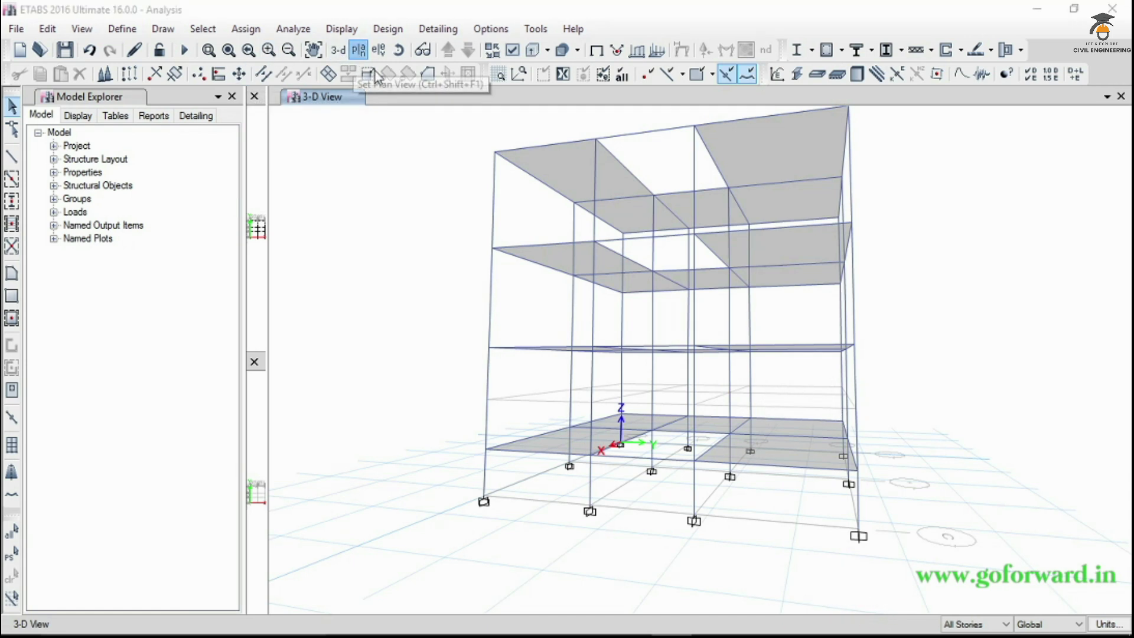
{"action": "left_click", "coordinate": [359, 50]}
{"action": "left_click", "coordinate": [513, 289]}
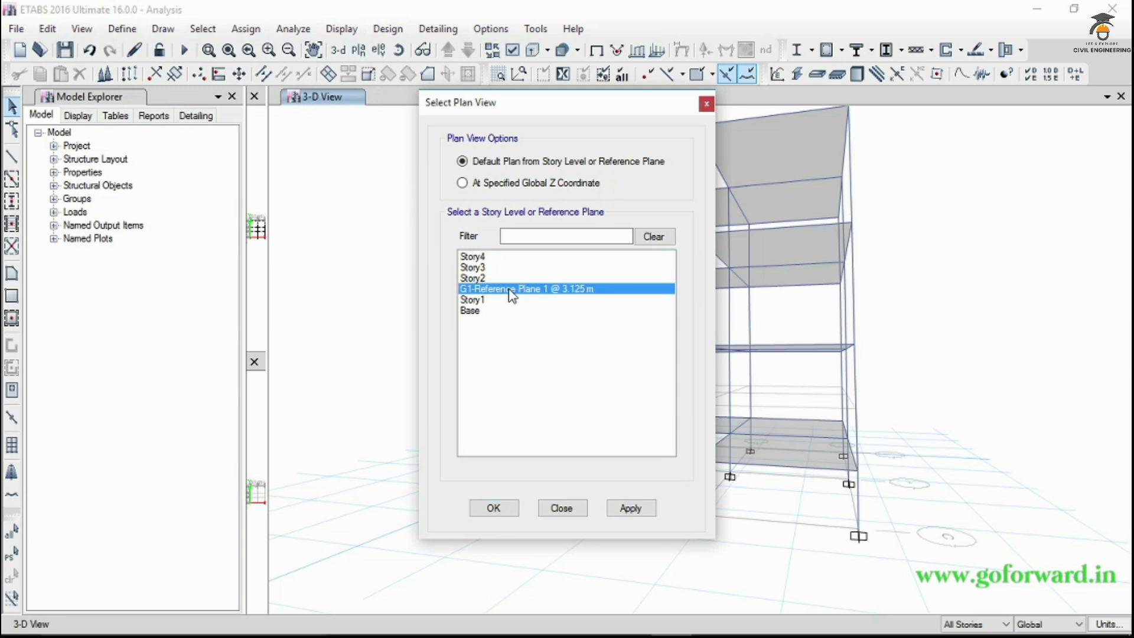
{"action": "left_click", "coordinate": [494, 509]}
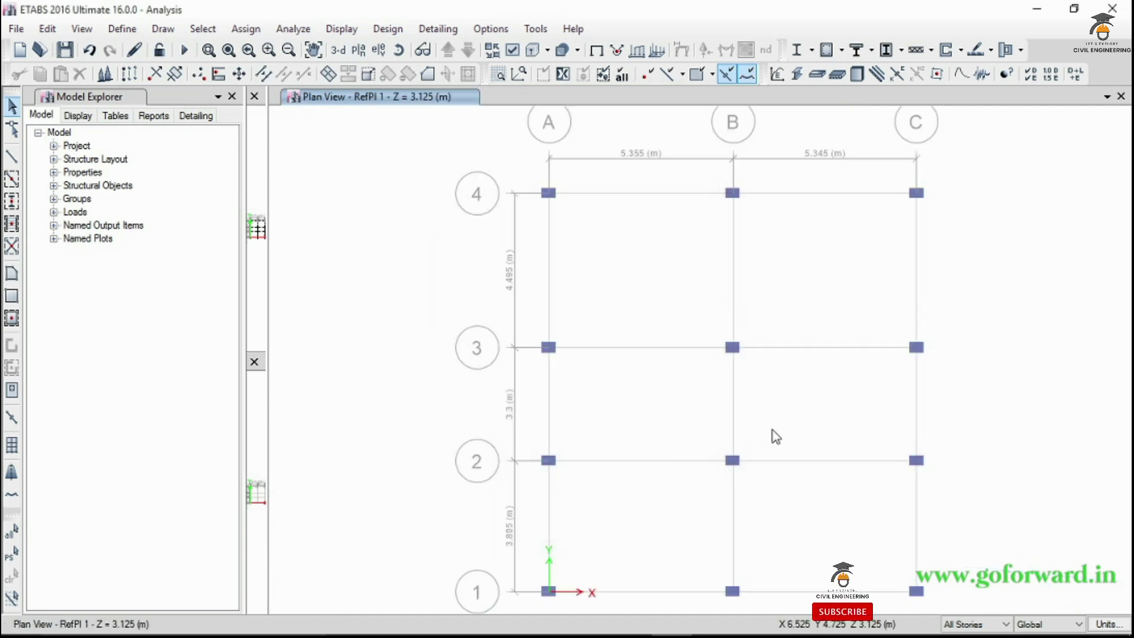
With drawing limited to One Story, draw a ConcBm 230x400 beam along grid B between grids 2 and 3 on the reference plane
{"action": "scroll", "coordinate": [804, 424], "scroll_direction": "up", "scroll_amount": 3}
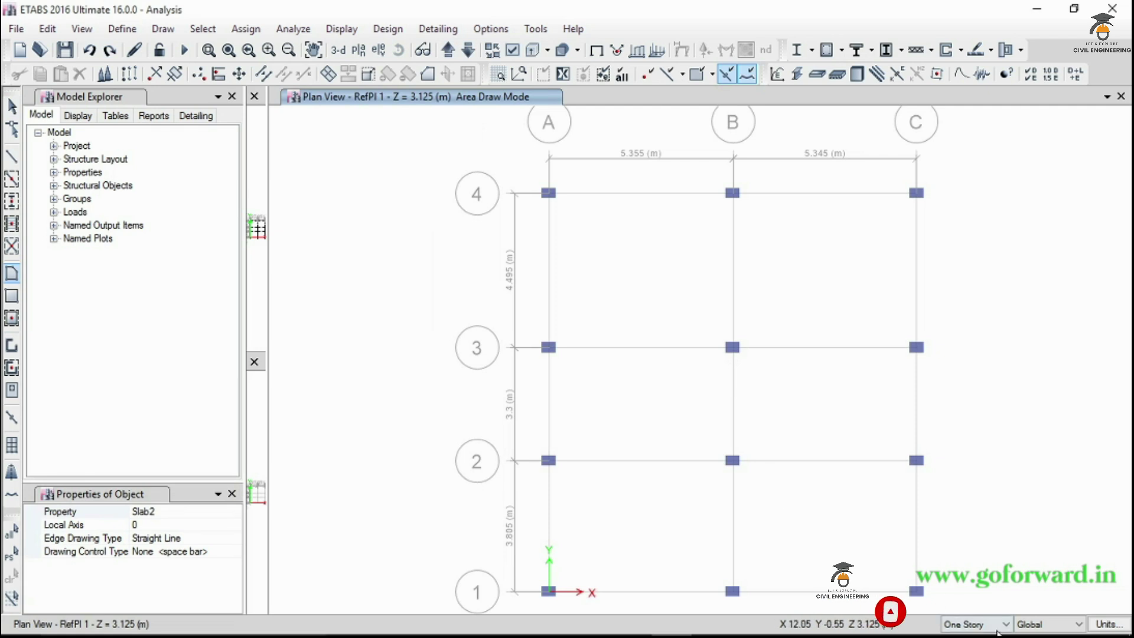
{"action": "left_click", "coordinate": [1000, 629]}
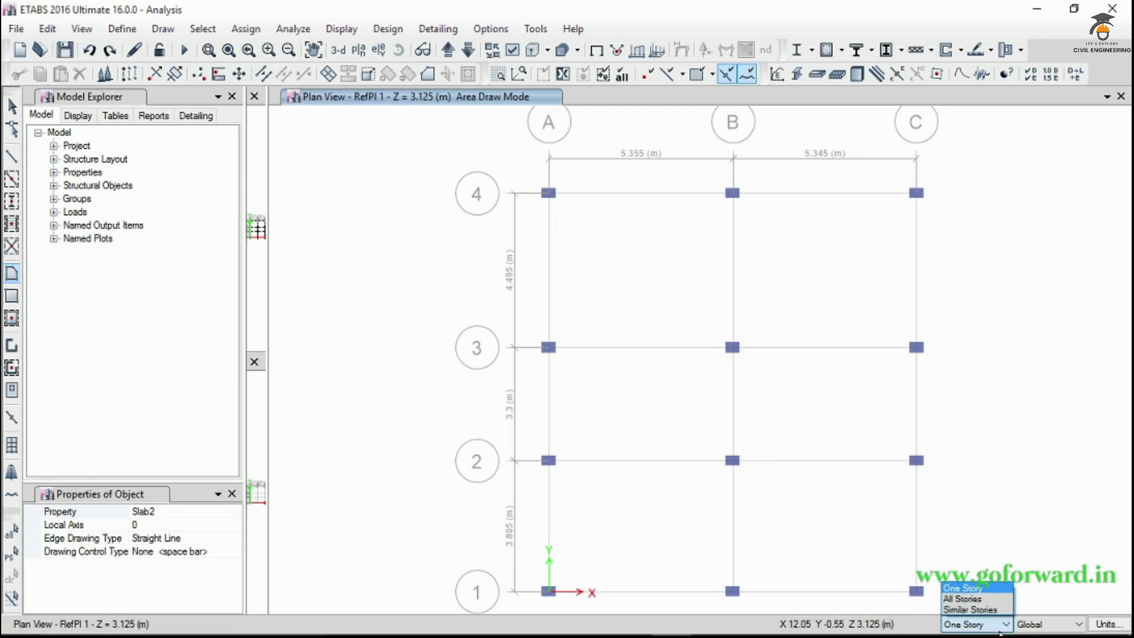
{"action": "left_click", "coordinate": [993, 589]}
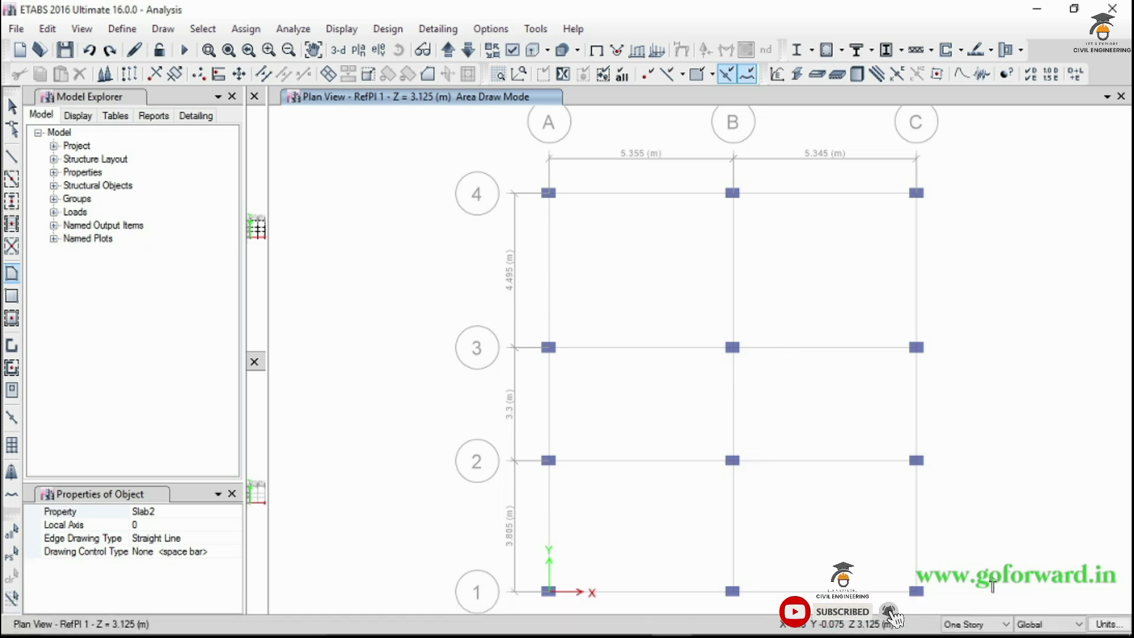
{"action": "scroll", "coordinate": [906, 433], "scroll_direction": "up", "scroll_amount": 3}
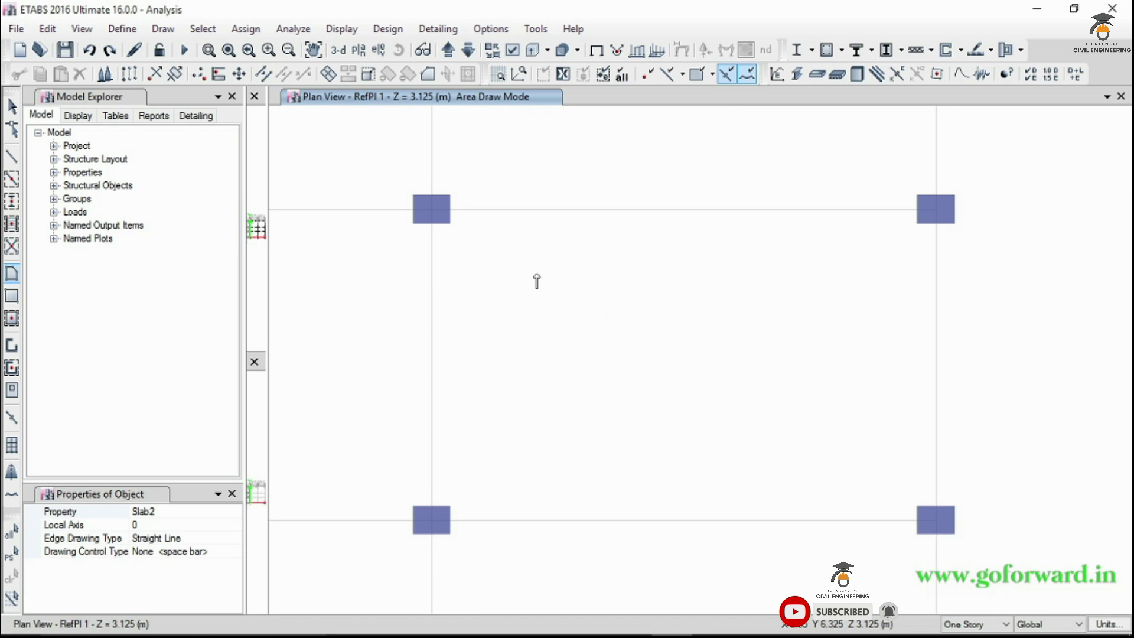
{"action": "left_click", "coordinate": [12, 177]}
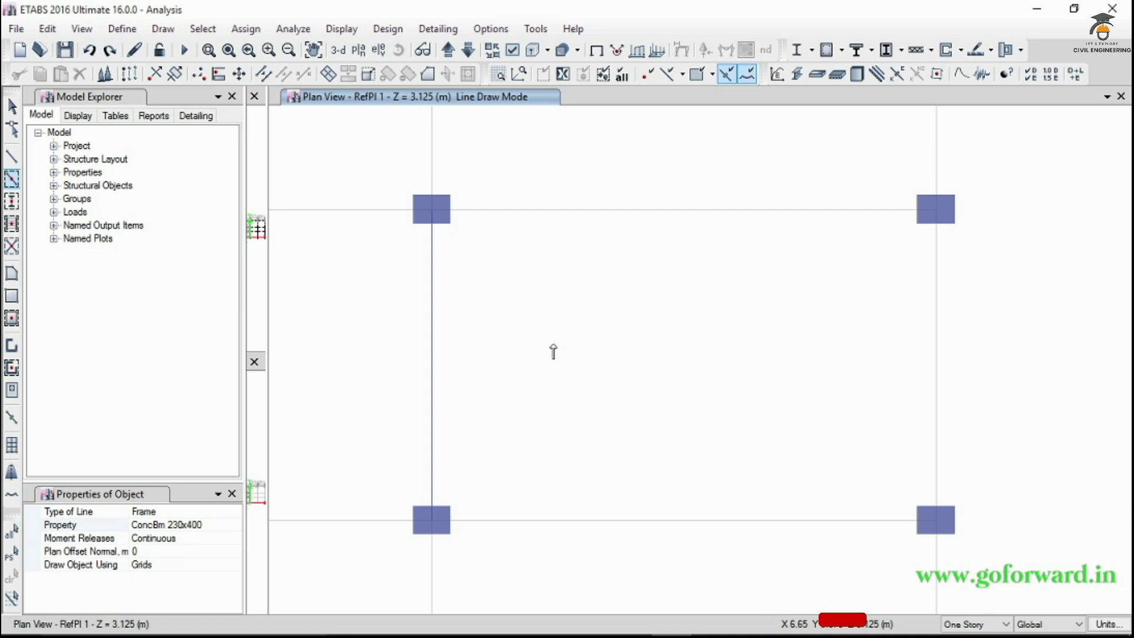
{"action": "key", "text": "Escape"}
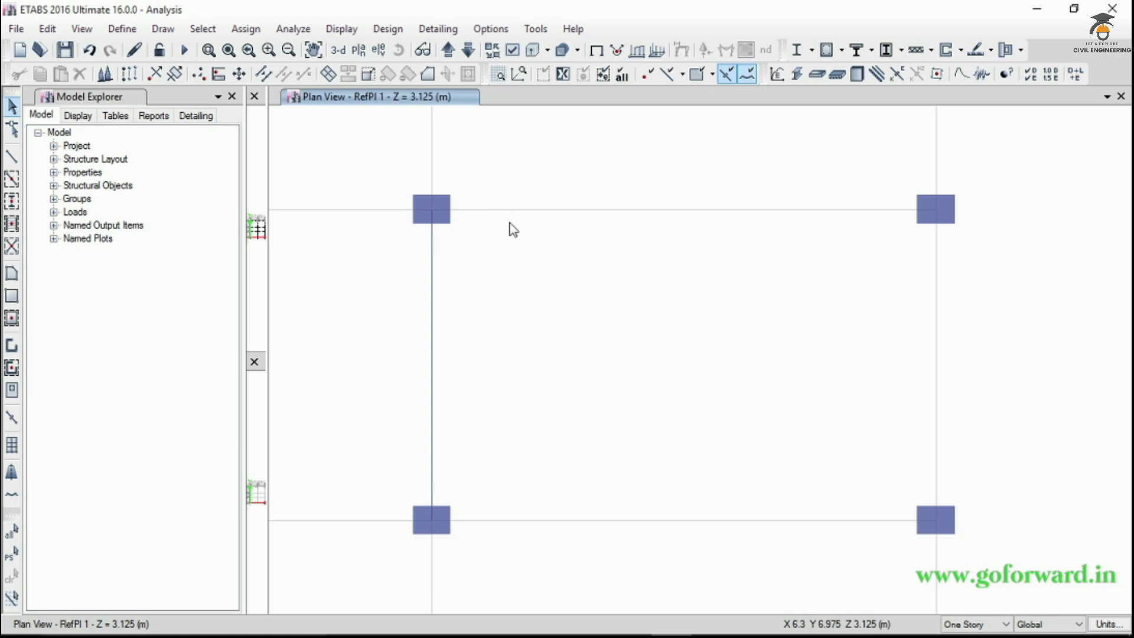
Replicate the joints at B-3 and B-2 linearly once, with dx 1 m and dy 0 m
{"action": "left_click", "coordinate": [433, 213]}
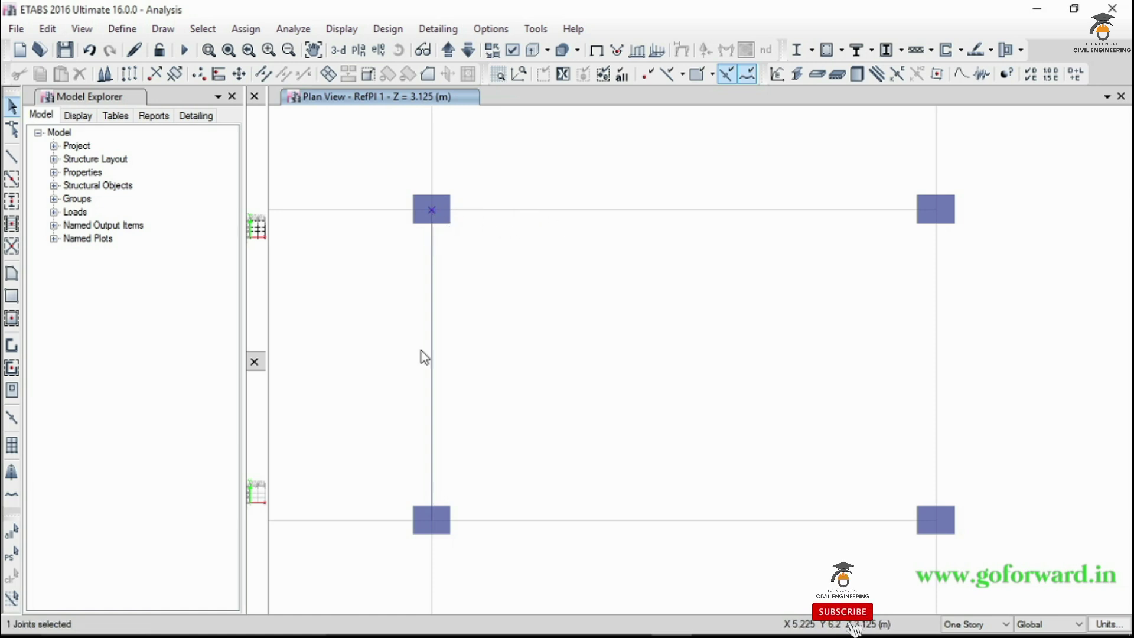
{"action": "left_click", "coordinate": [437, 523]}
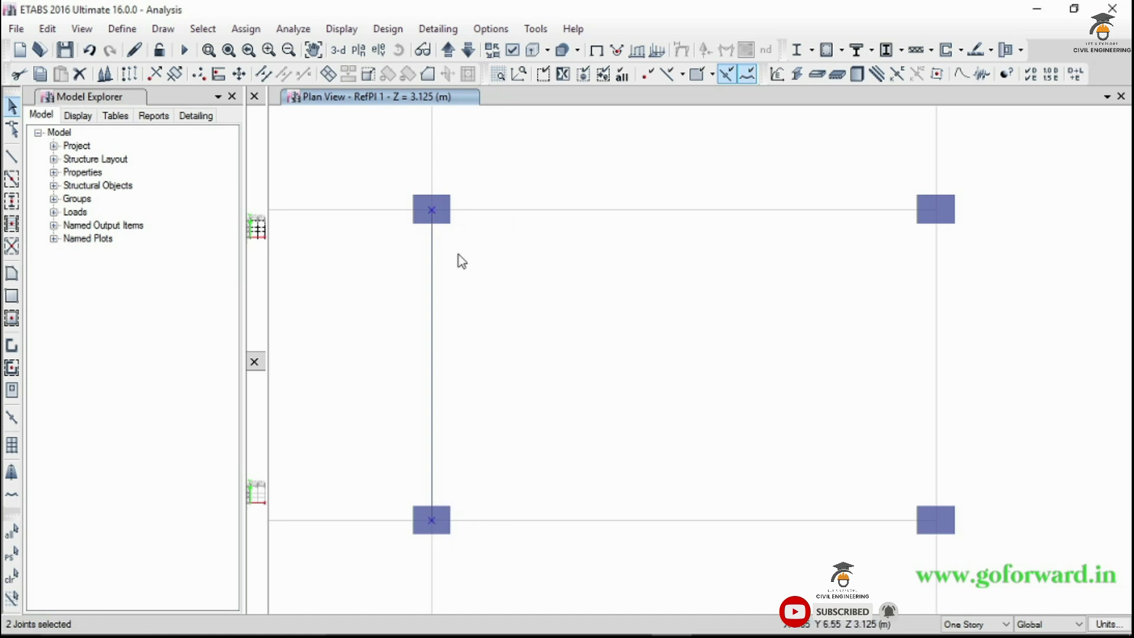
{"action": "left_click", "coordinate": [129, 74]}
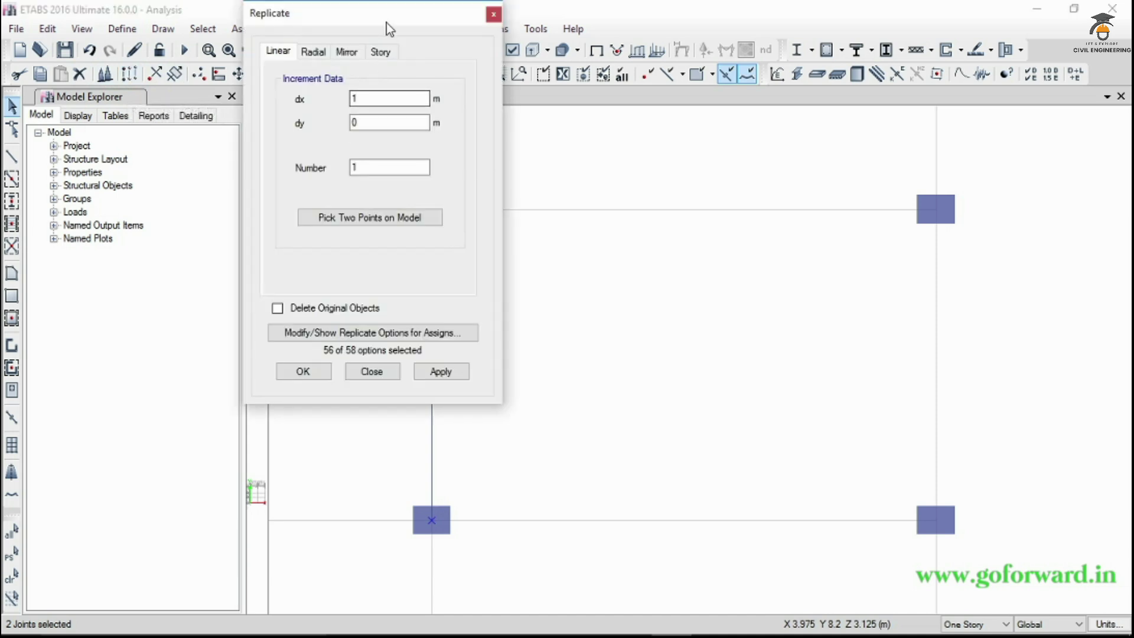
{"action": "left_click_drag", "start_coordinate": [386, 23], "coordinate": [106, 94]}
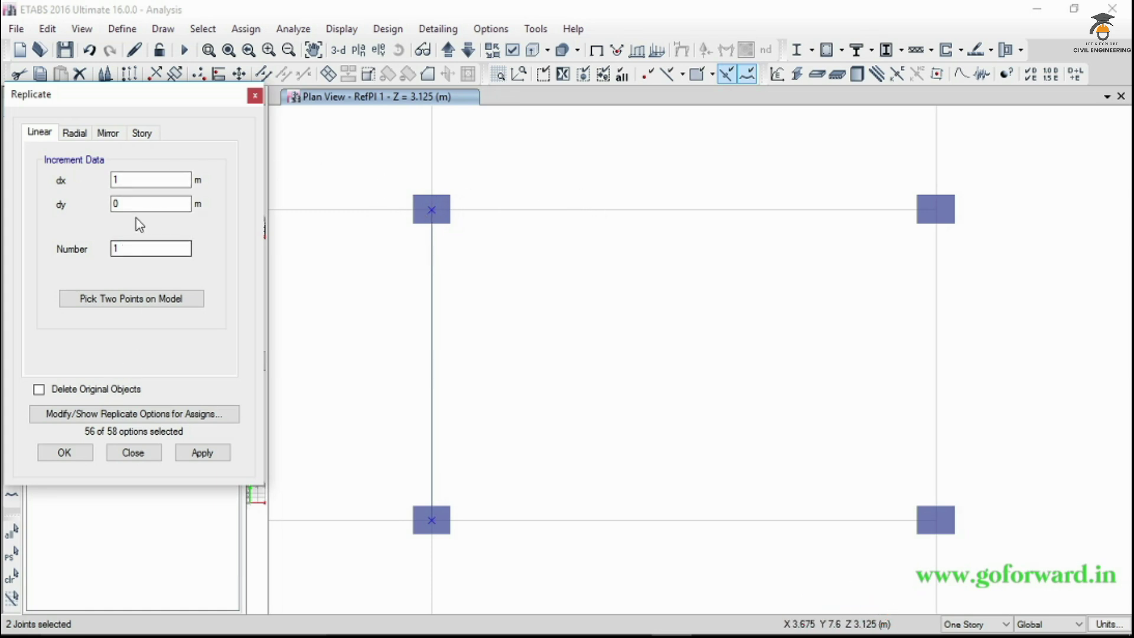
{"action": "left_click", "coordinate": [65, 454]}
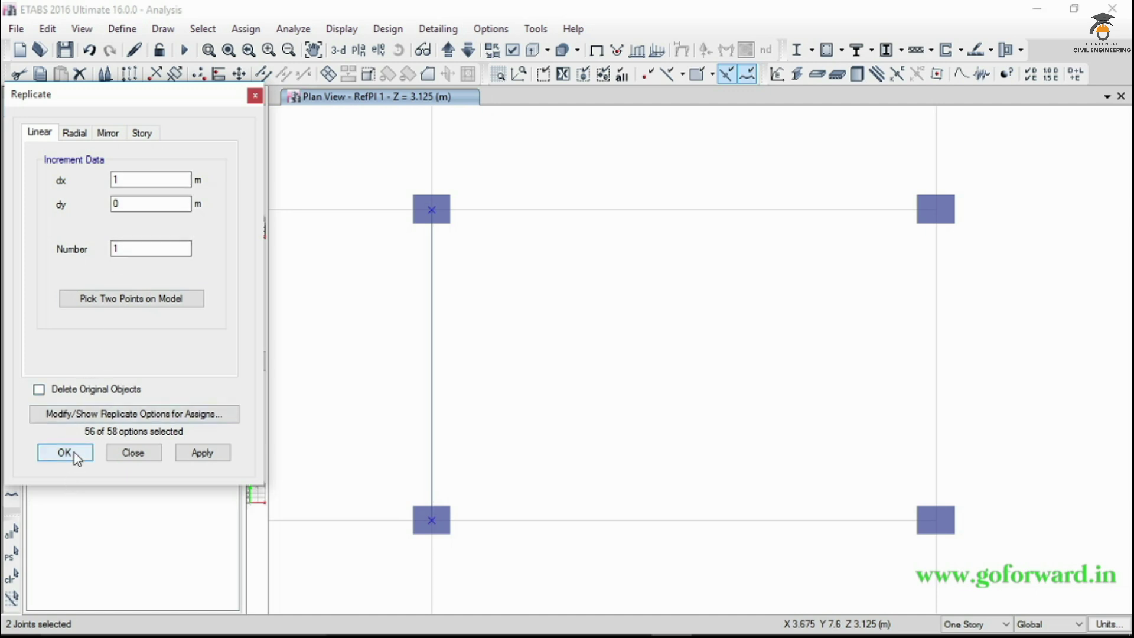
{"action": "key", "text": "Delete"}
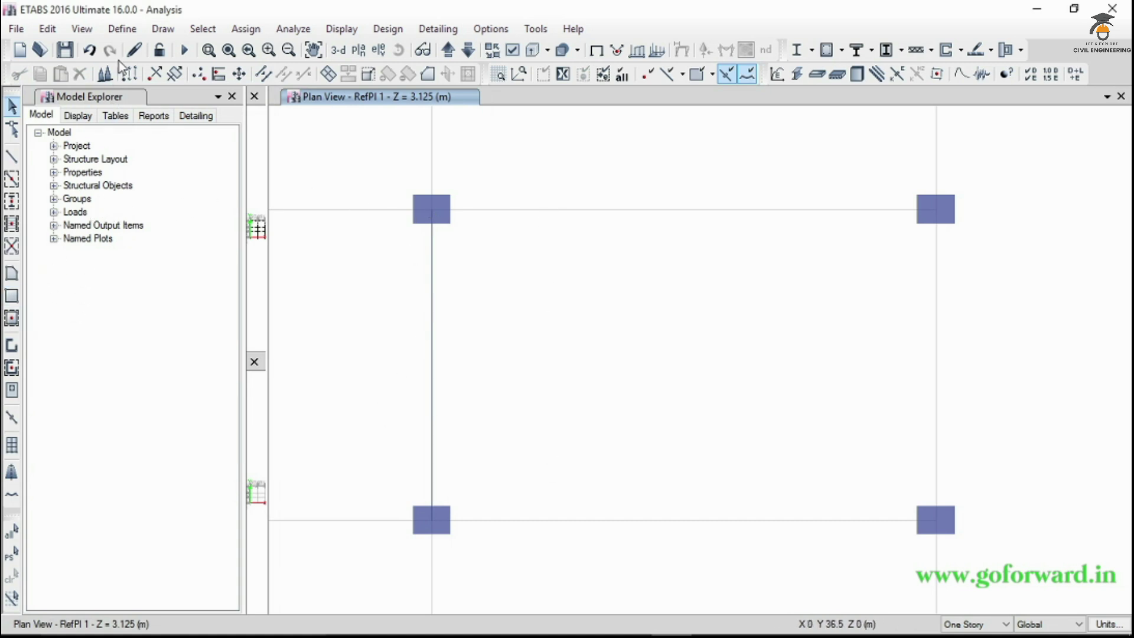
Check the list of defined slab properties for Slab2
{"action": "left_click", "coordinate": [121, 30]}
{"action": "mouse_move", "coordinate": [225, 83]}
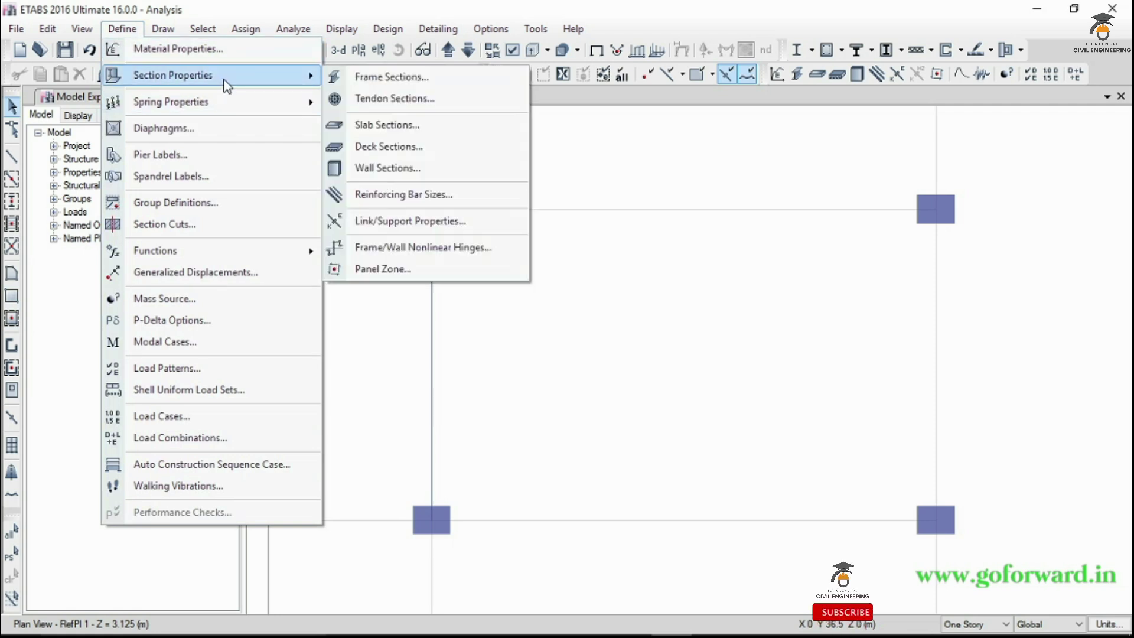
{"action": "left_click", "coordinate": [404, 125]}
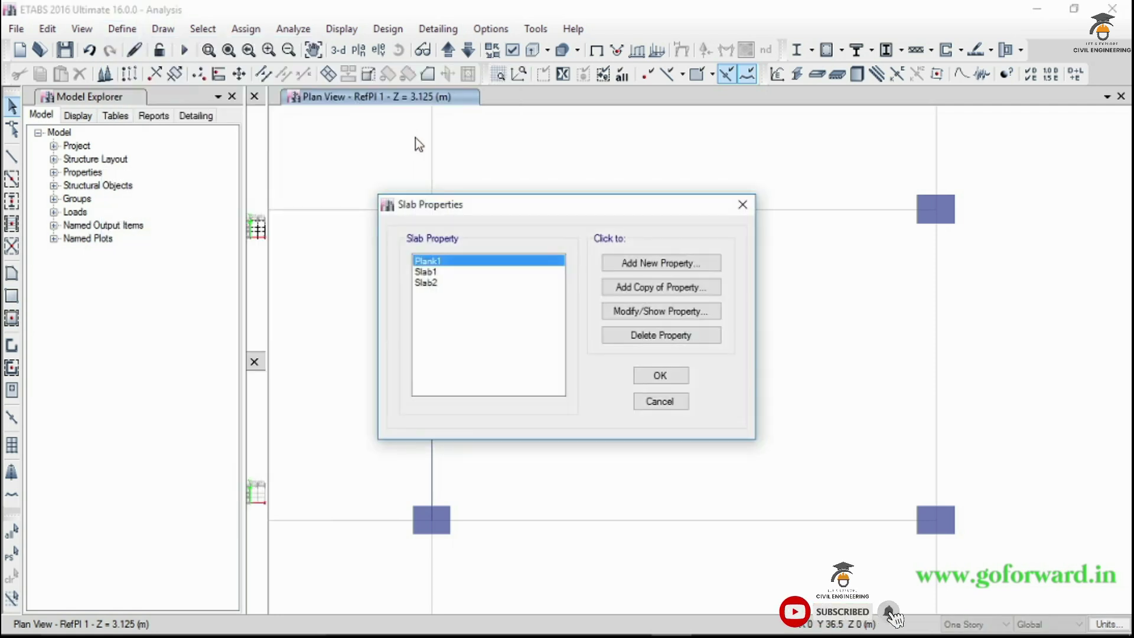
{"action": "left_click", "coordinate": [427, 283]}
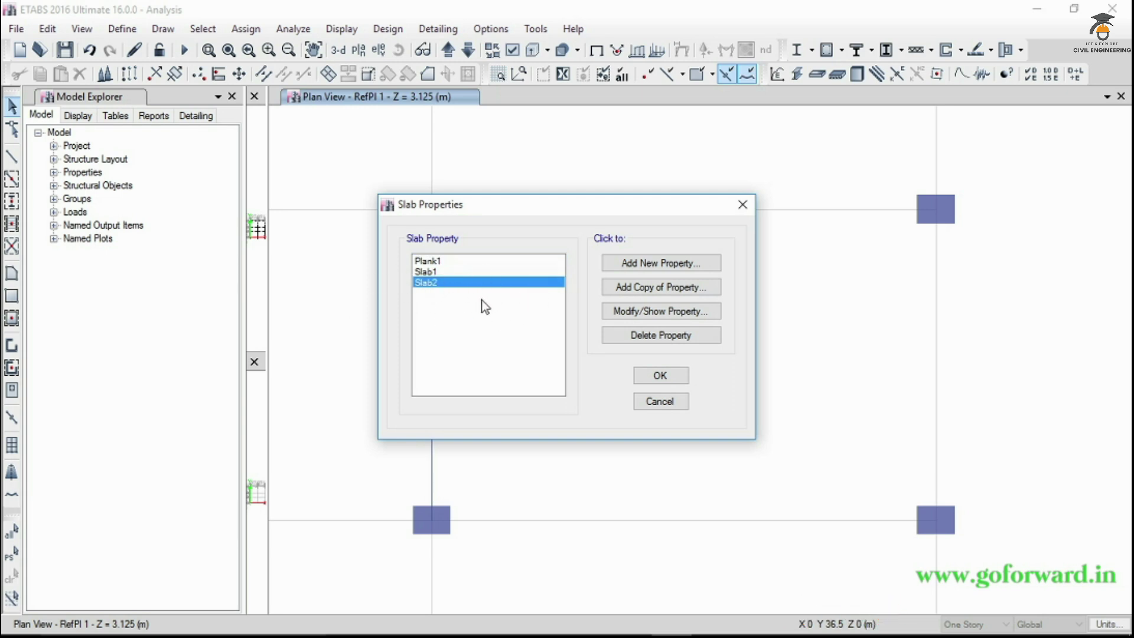
{"action": "left_click", "coordinate": [652, 377]}
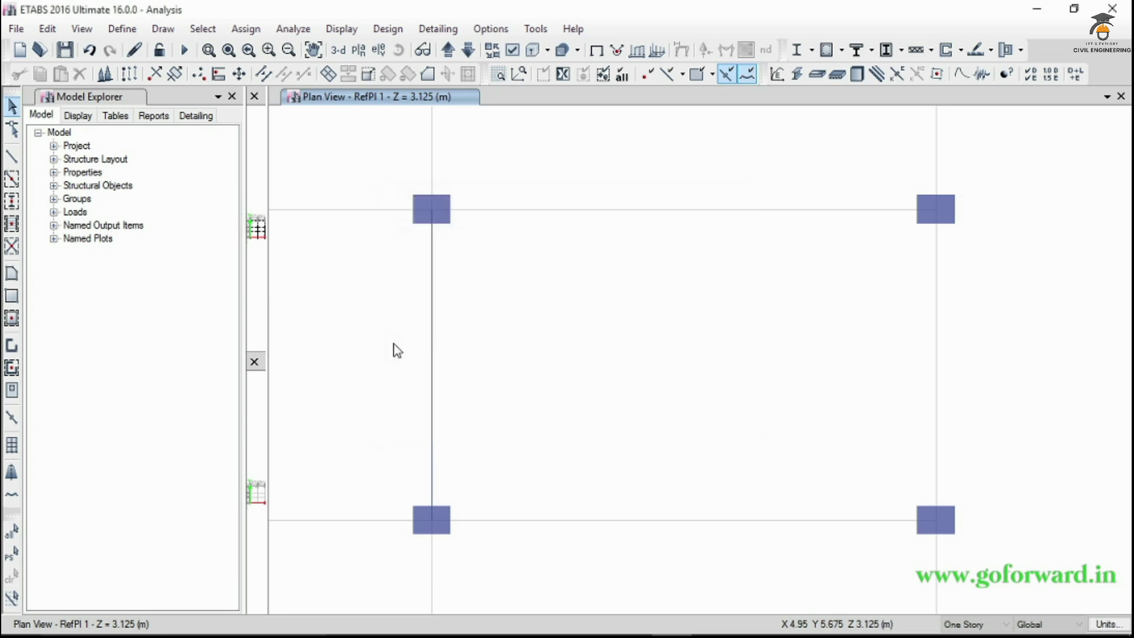
Draw a Slab2 floor panel between grids 2 and 3, extending 1 m from grid B towards grid C
{"action": "left_click", "coordinate": [8, 274]}
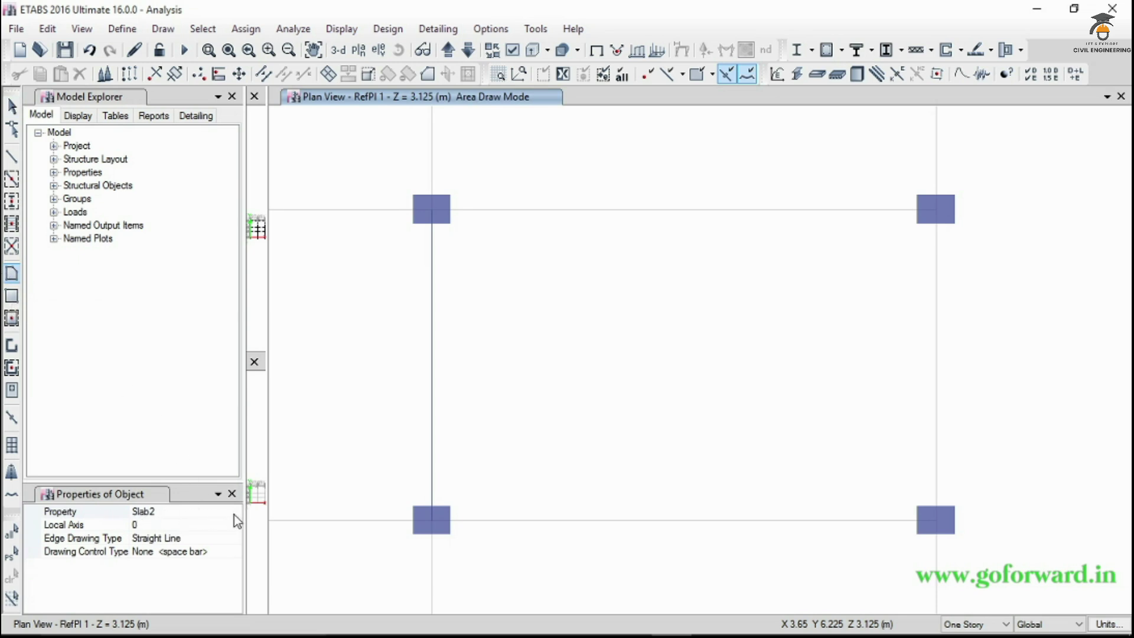
{"action": "left_click", "coordinate": [433, 210]}
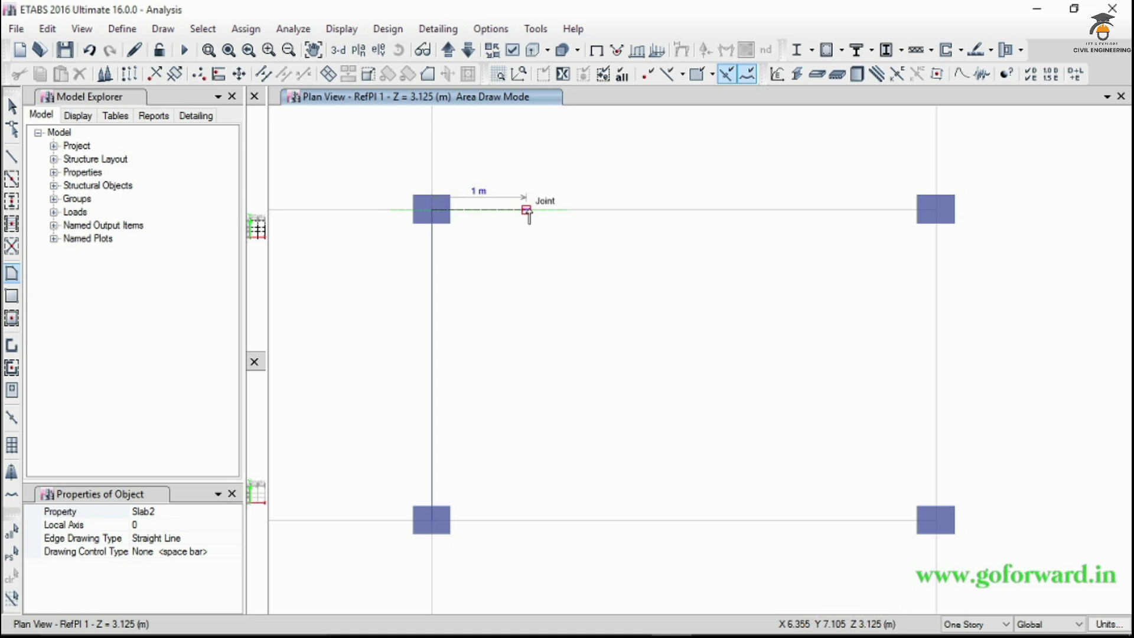
{"action": "left_click", "coordinate": [527, 209]}
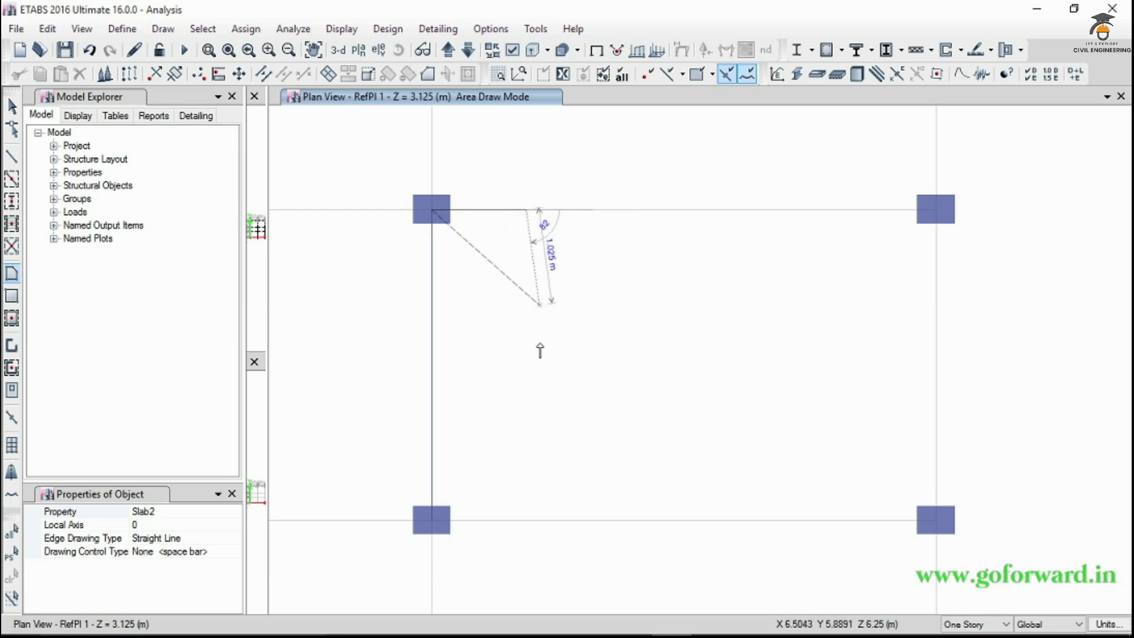
{"action": "left_click", "coordinate": [526, 520]}
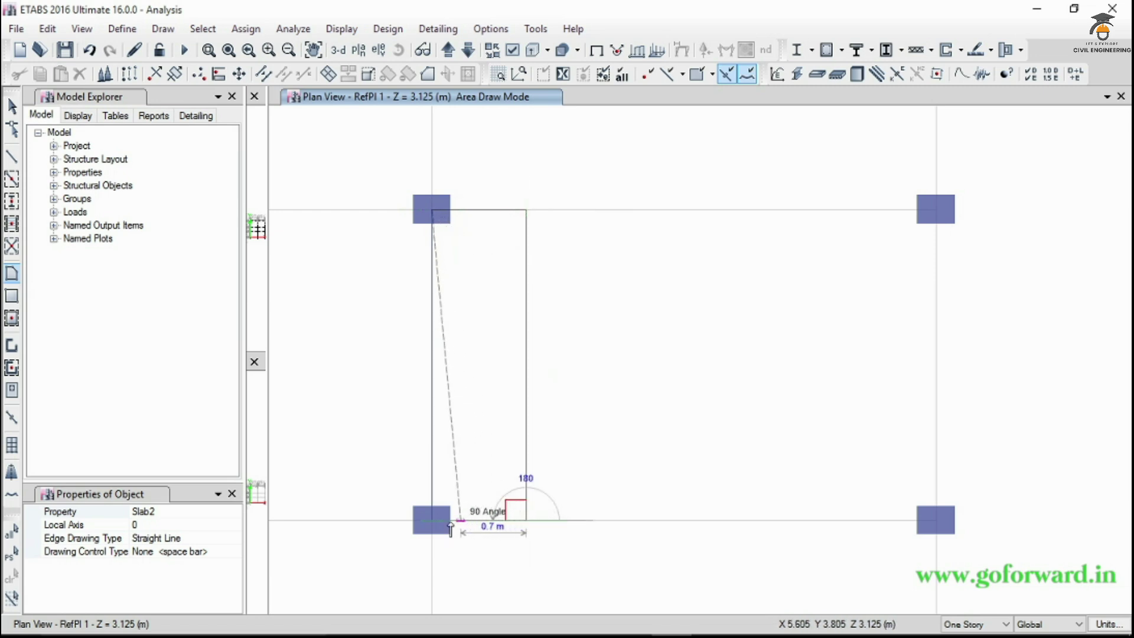
{"action": "left_click", "coordinate": [431, 521]}
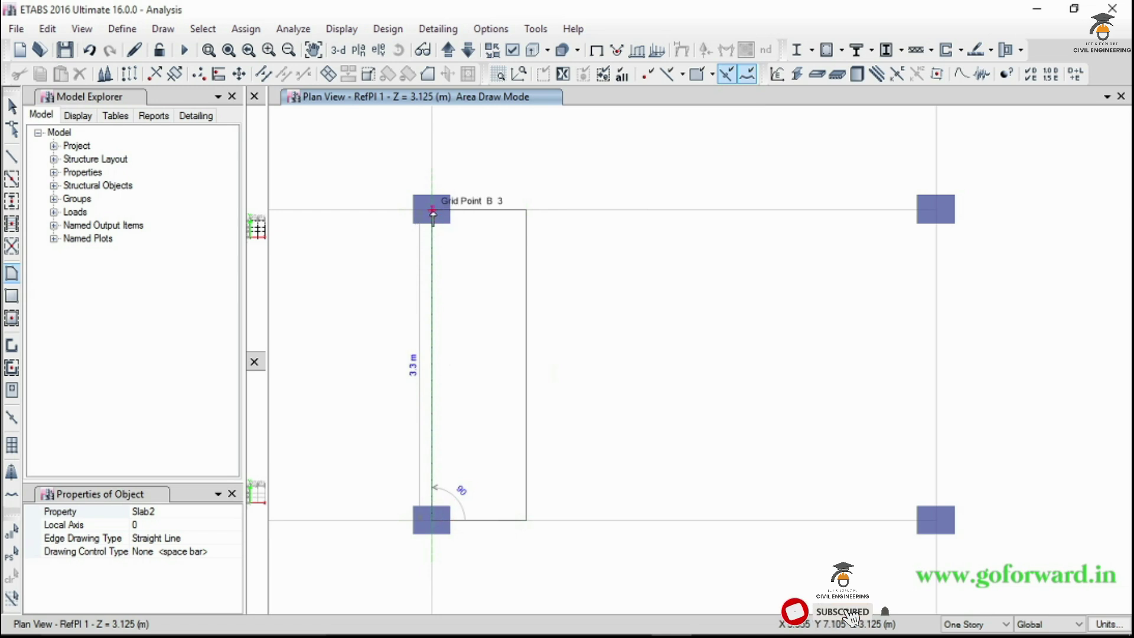
{"action": "key", "text": "Return"}
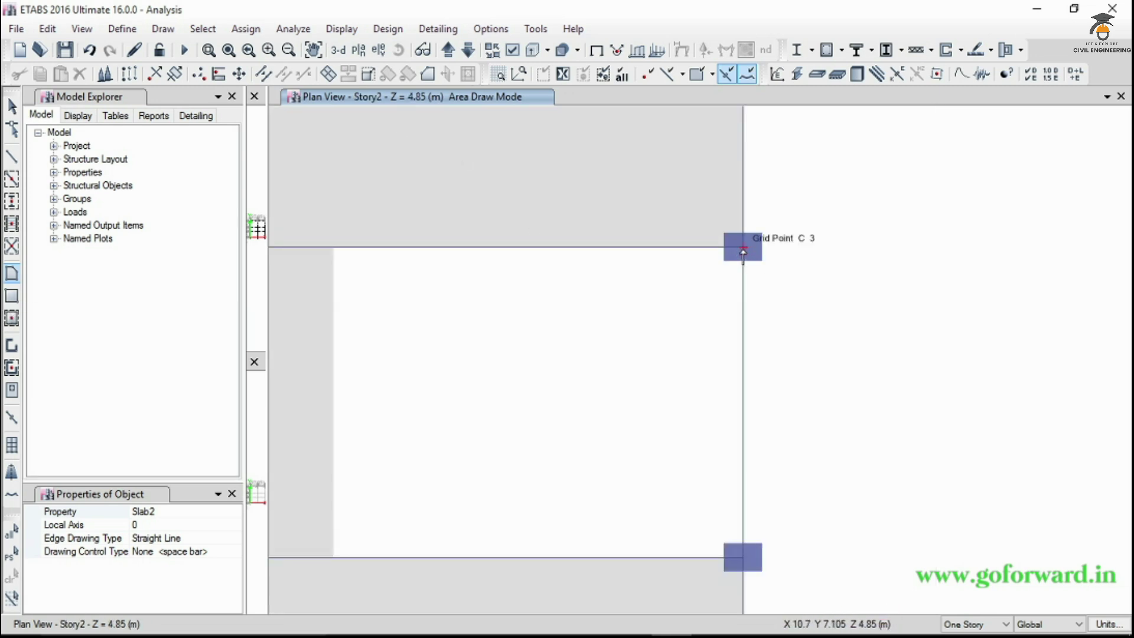
Draw a Slab2 floor panel on Story2 between grids 2 and 3, extending 1 m from grid C towards grid B
{"action": "left_click", "coordinate": [743, 248]}
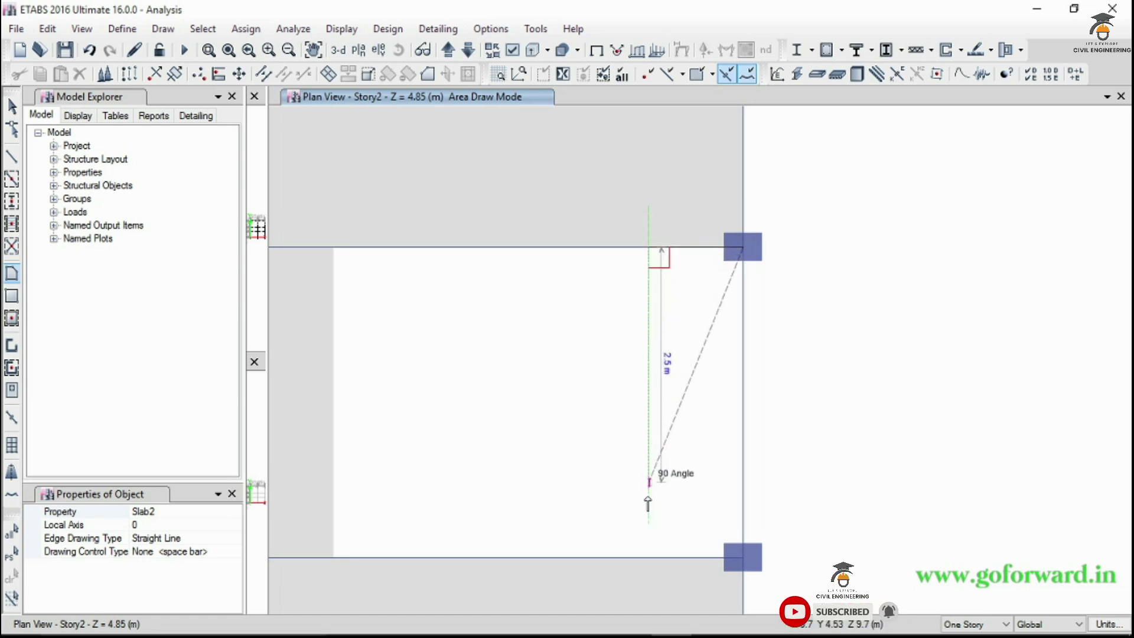
{"action": "left_click", "coordinate": [649, 557]}
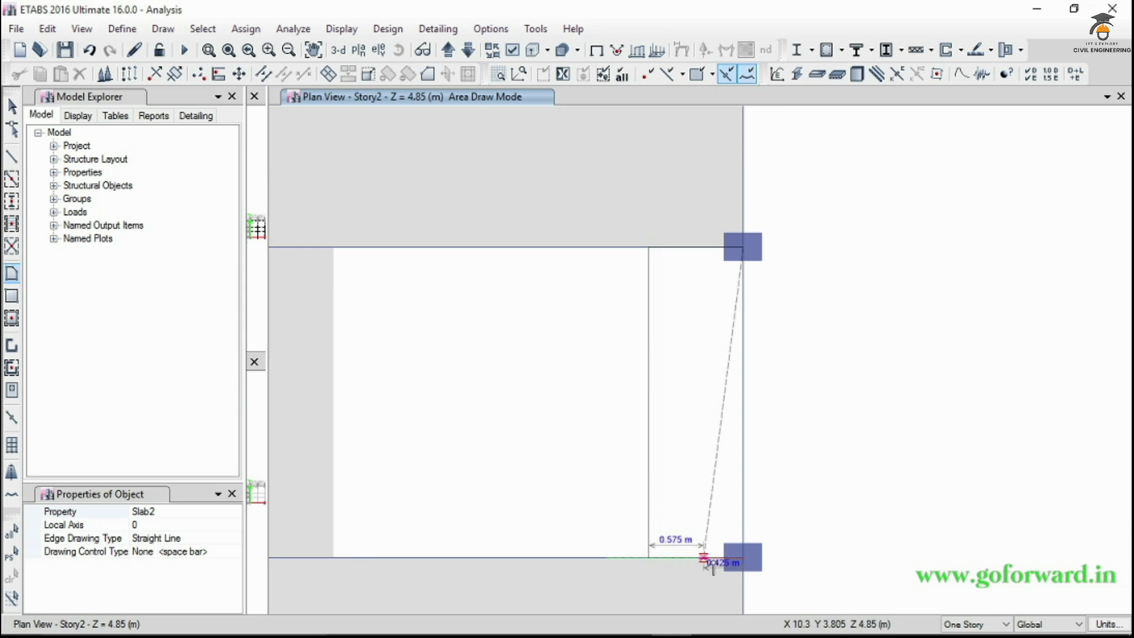
{"action": "left_click", "coordinate": [743, 558]}
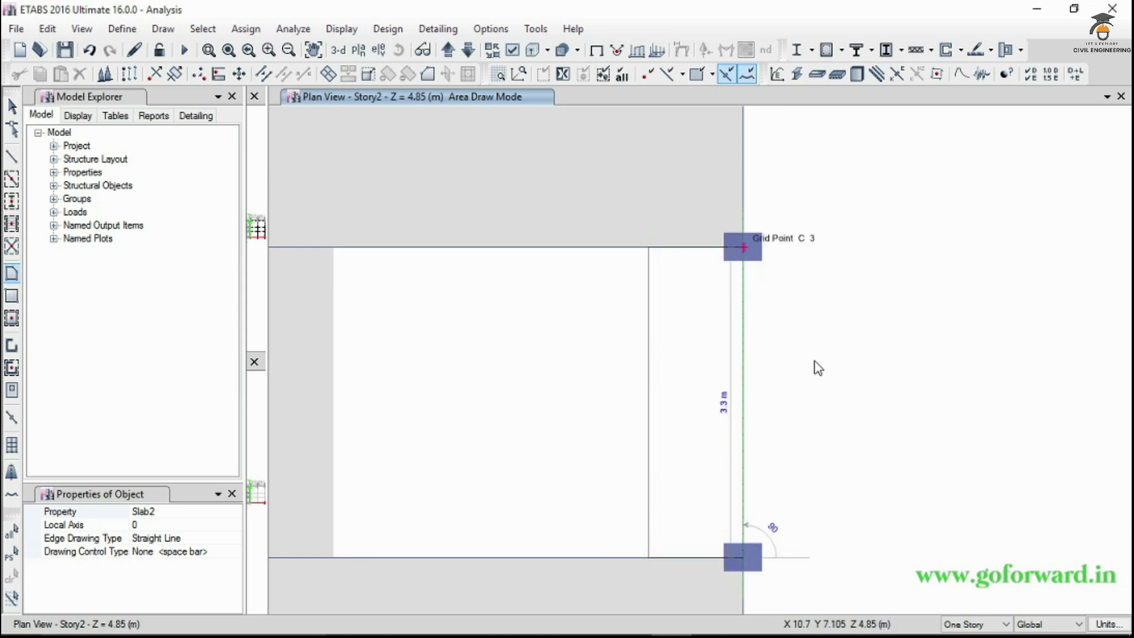
{"action": "key", "text": "Return"}
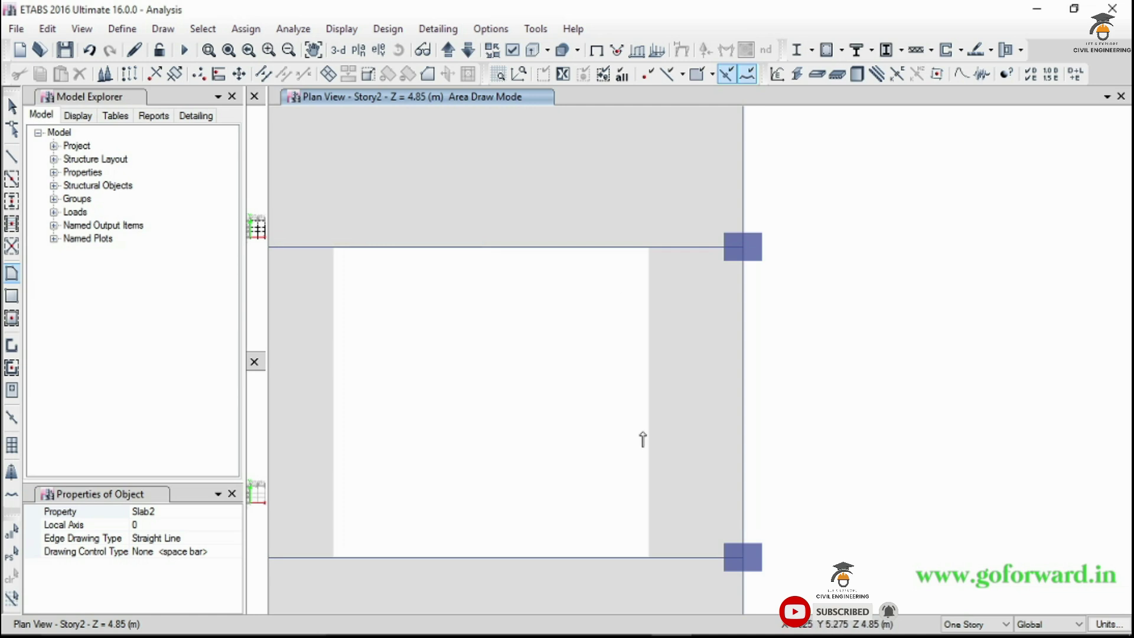
On the Story1 plan, divide the beam along grid C between grids 2 and 3 into 2 frame objects
{"action": "left_click", "coordinate": [466, 52]}
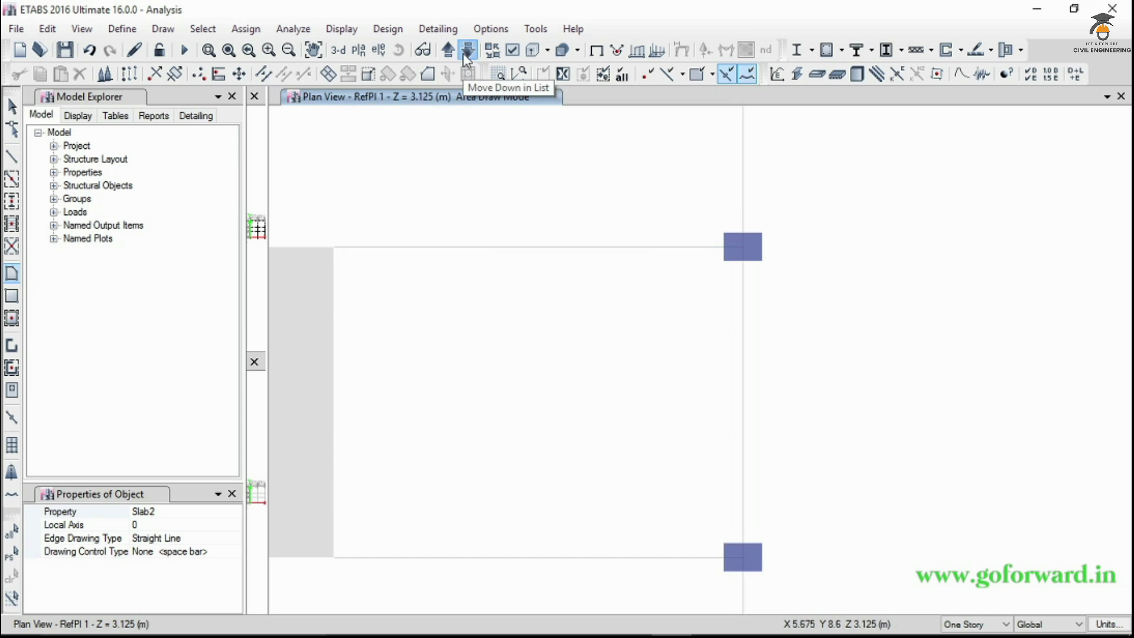
{"action": "left_click", "coordinate": [467, 52]}
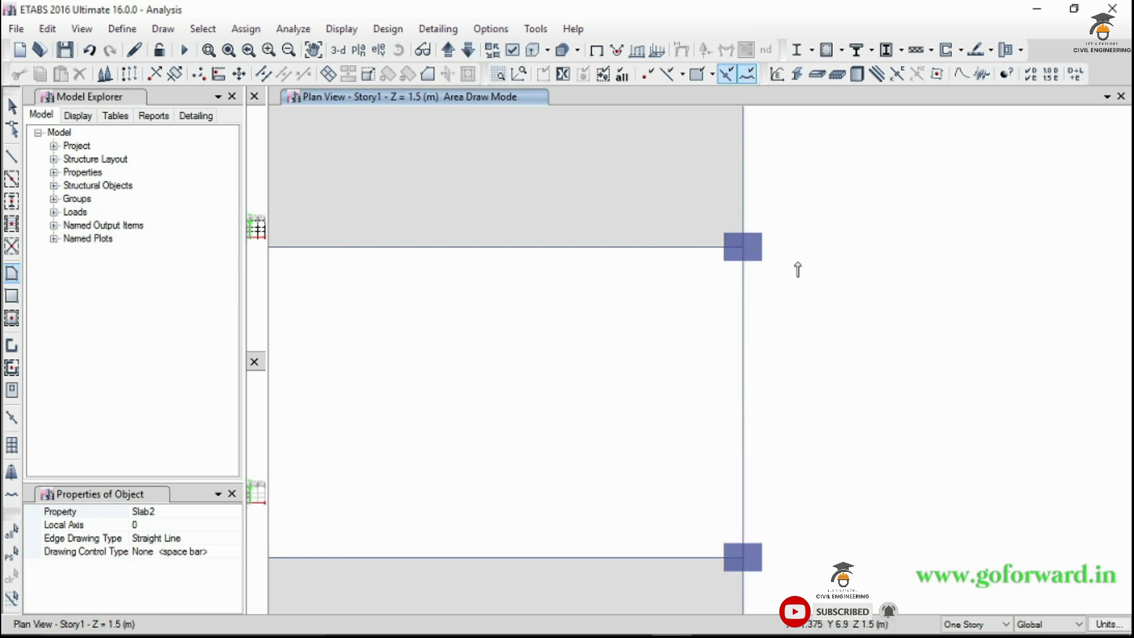
{"action": "key", "text": "Escape"}
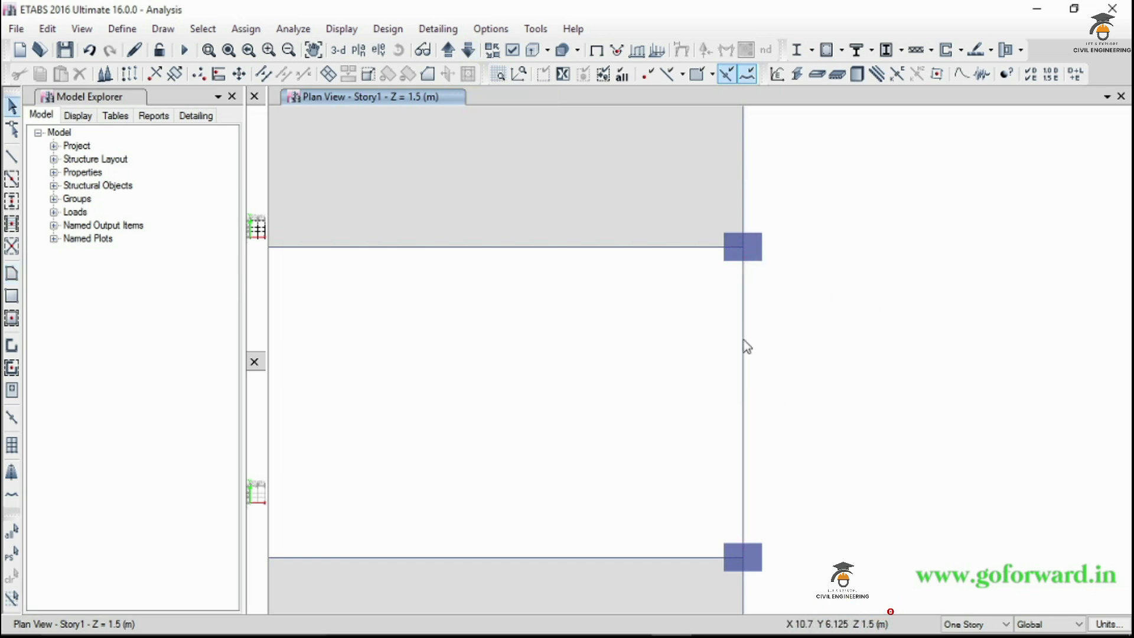
{"action": "left_click", "coordinate": [743, 344]}
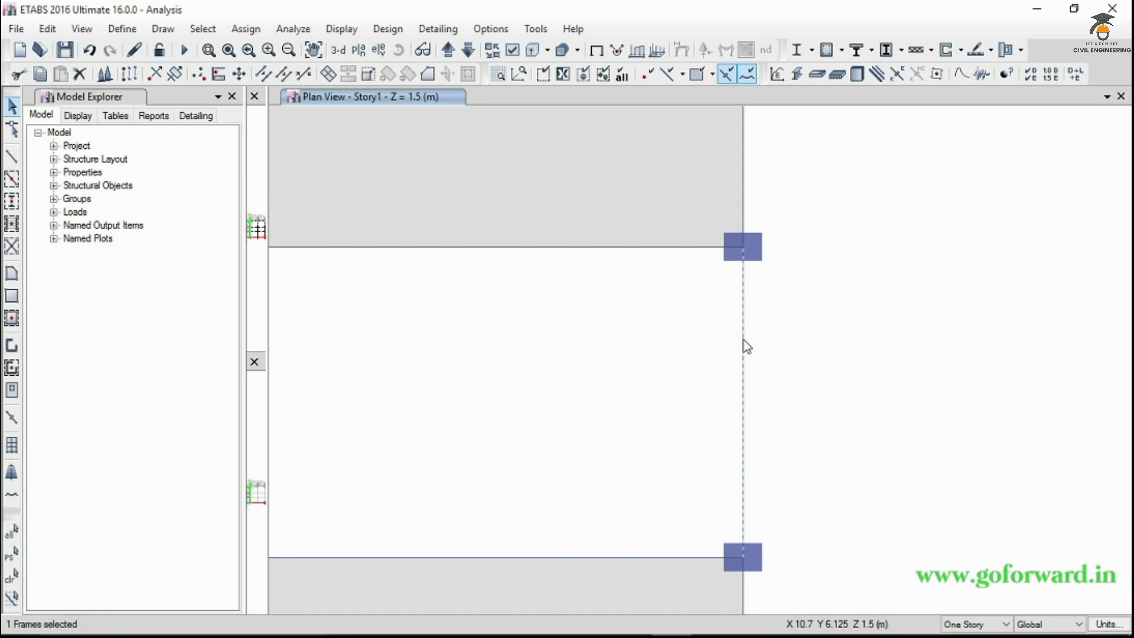
{"action": "left_click", "coordinate": [263, 74]}
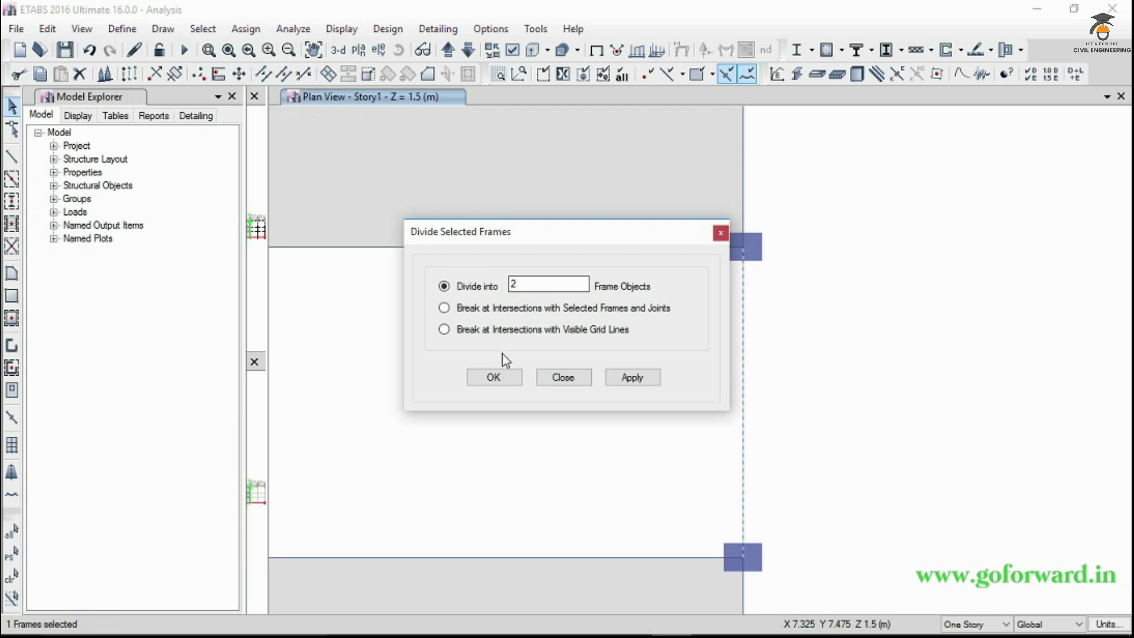
{"action": "left_click", "coordinate": [505, 377]}
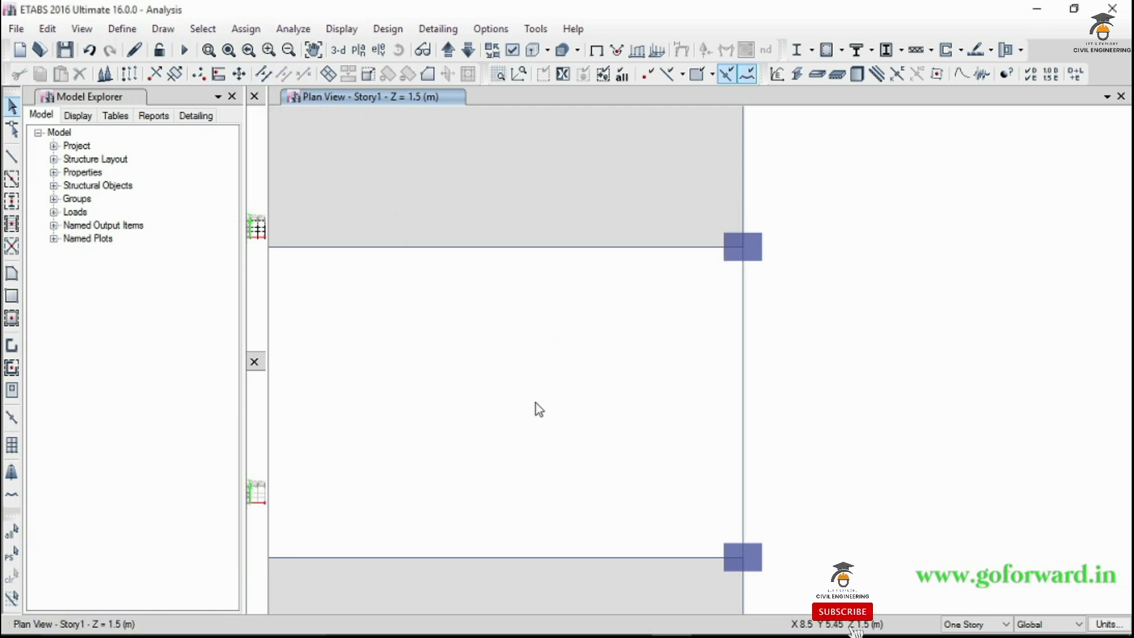
Replicate the joints at C-3 and the midpoint of the grid C beam linearly once, with dx -1 m and dy 0 m
{"action": "left_click", "coordinate": [745, 364]}
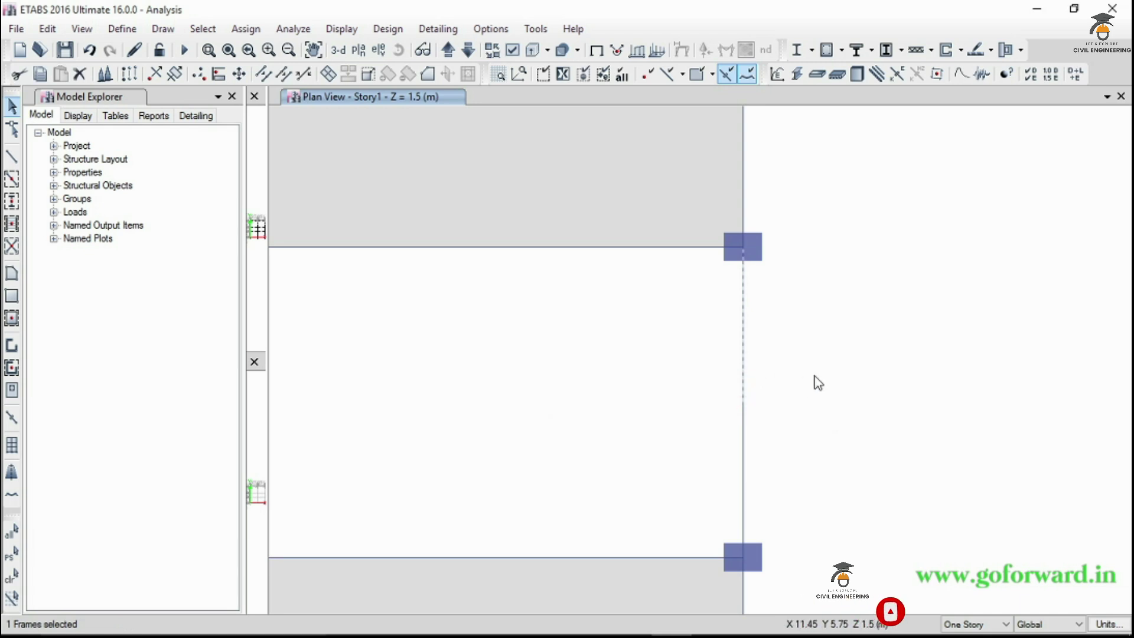
{"action": "key", "text": "ctrl+q"}
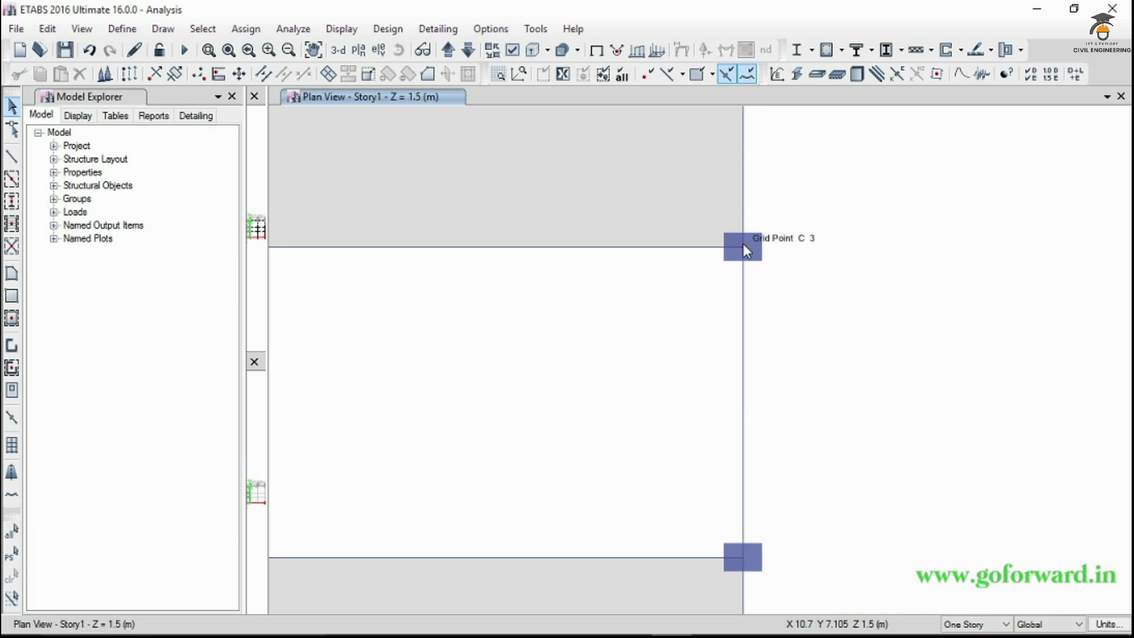
{"action": "left_click", "coordinate": [751, 255]}
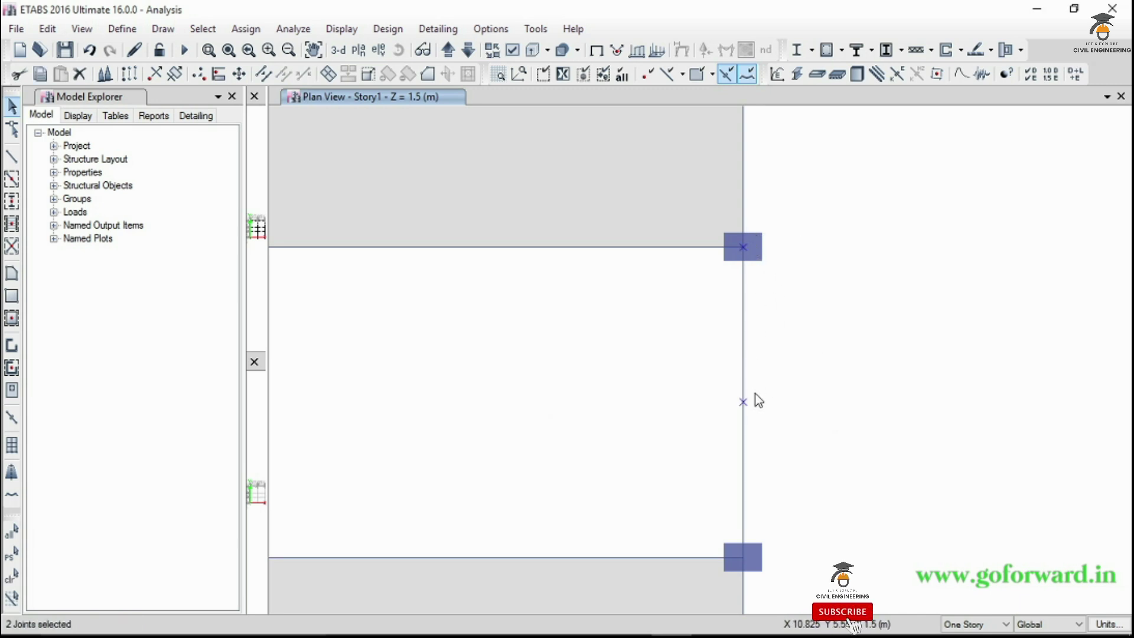
{"action": "left_click", "coordinate": [130, 74]}
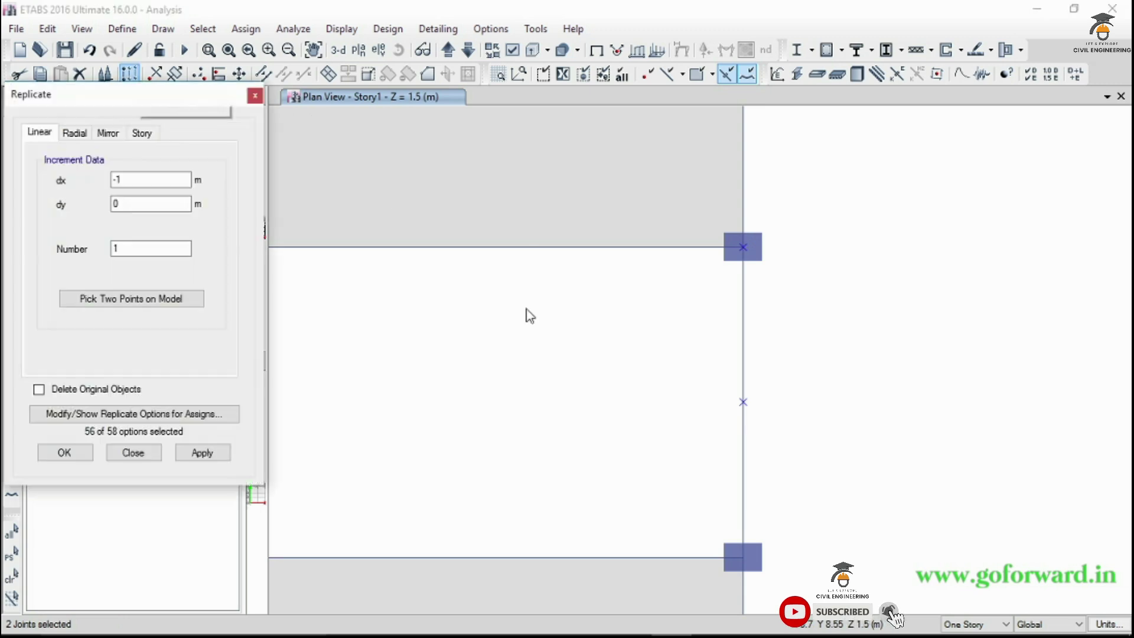
{"action": "left_click_drag", "start_coordinate": [160, 102], "coordinate": [1053, 175]}
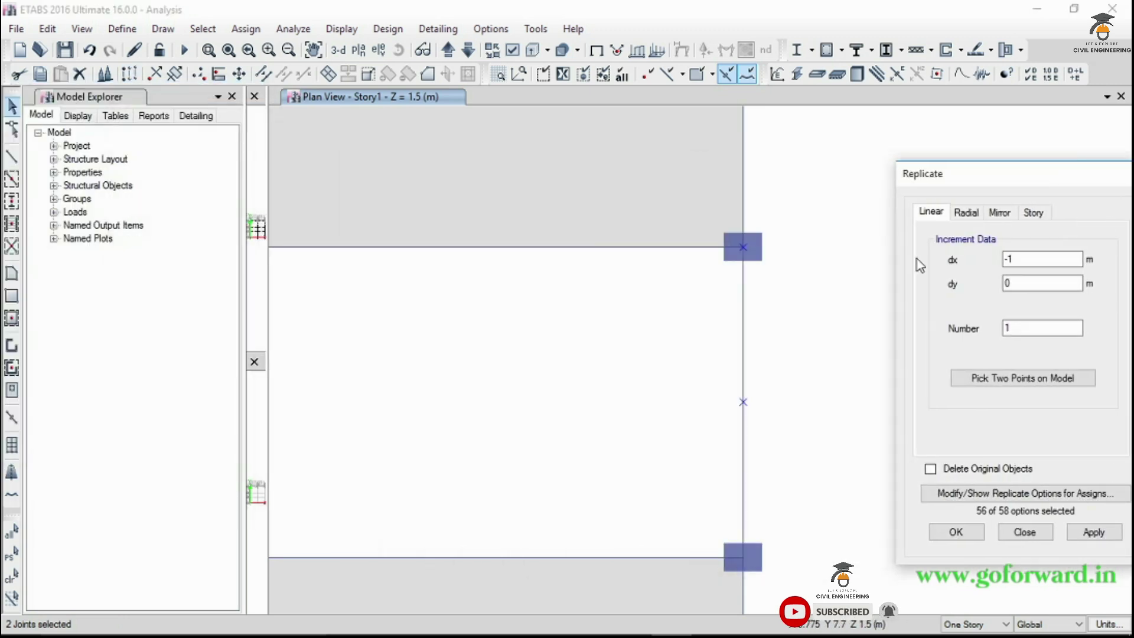
{"action": "left_click", "coordinate": [1012, 259]}
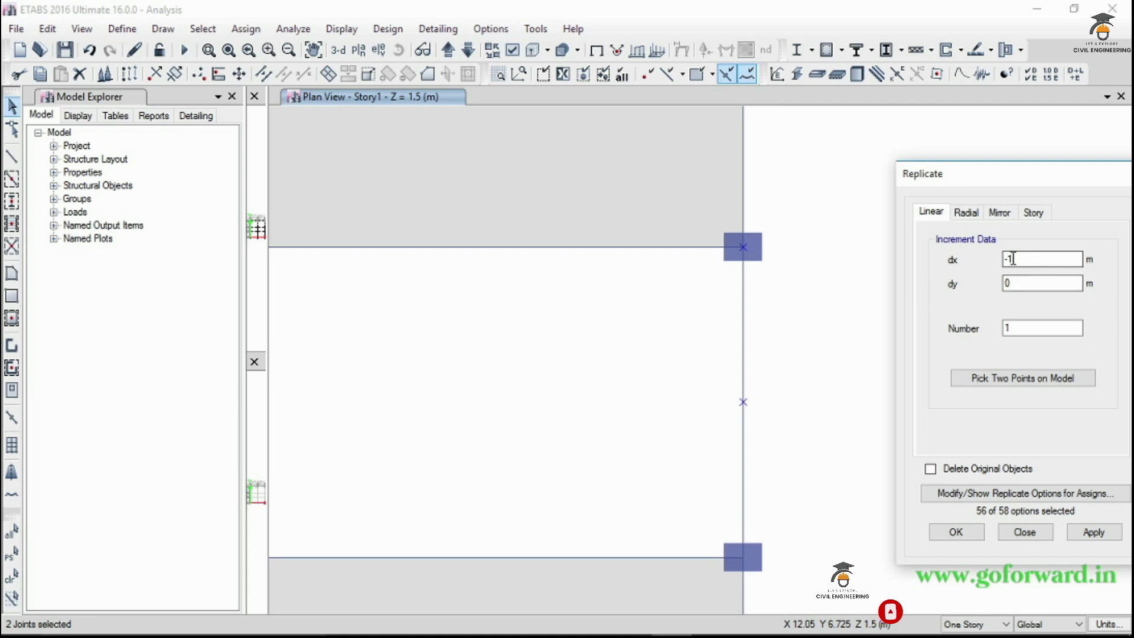
{"action": "left_click", "coordinate": [958, 533]}
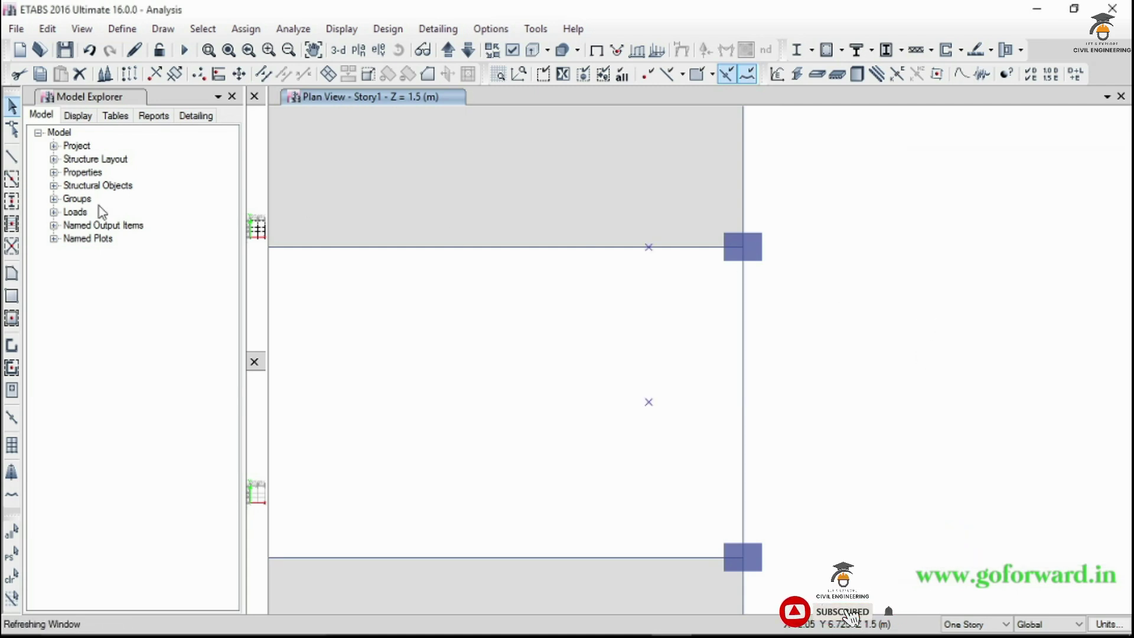
Draw a 1 m by 1.65 m Slab2 floor panel on Story1 with its outer corner at grid point C-3
{"action": "left_click", "coordinate": [11, 275]}
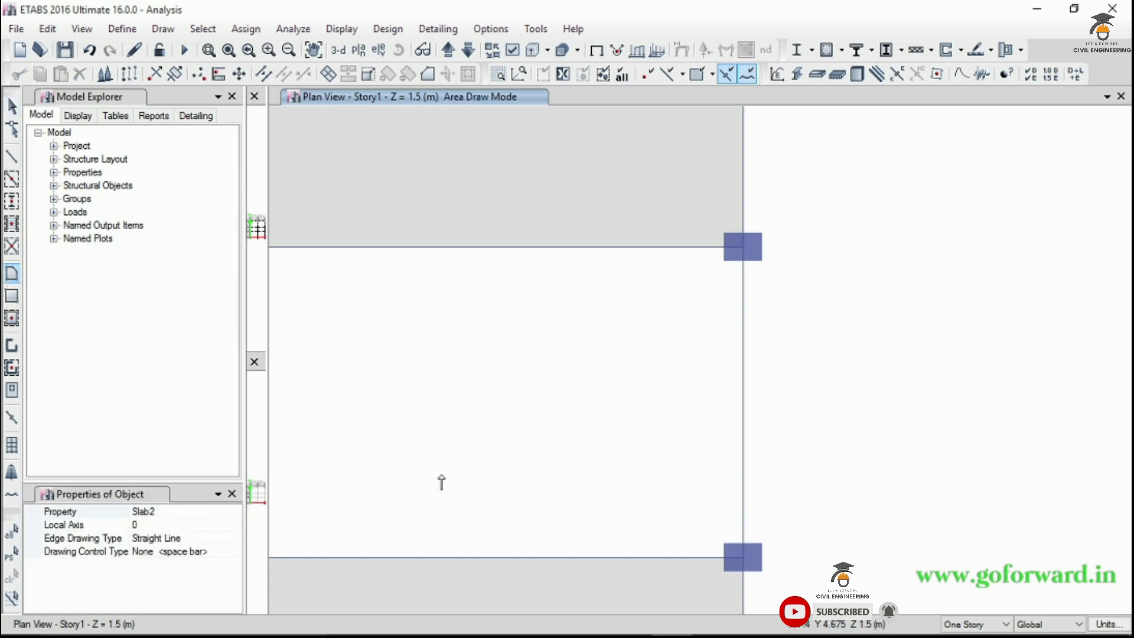
{"action": "left_click", "coordinate": [742, 247]}
{"action": "left_click", "coordinate": [648, 247]}
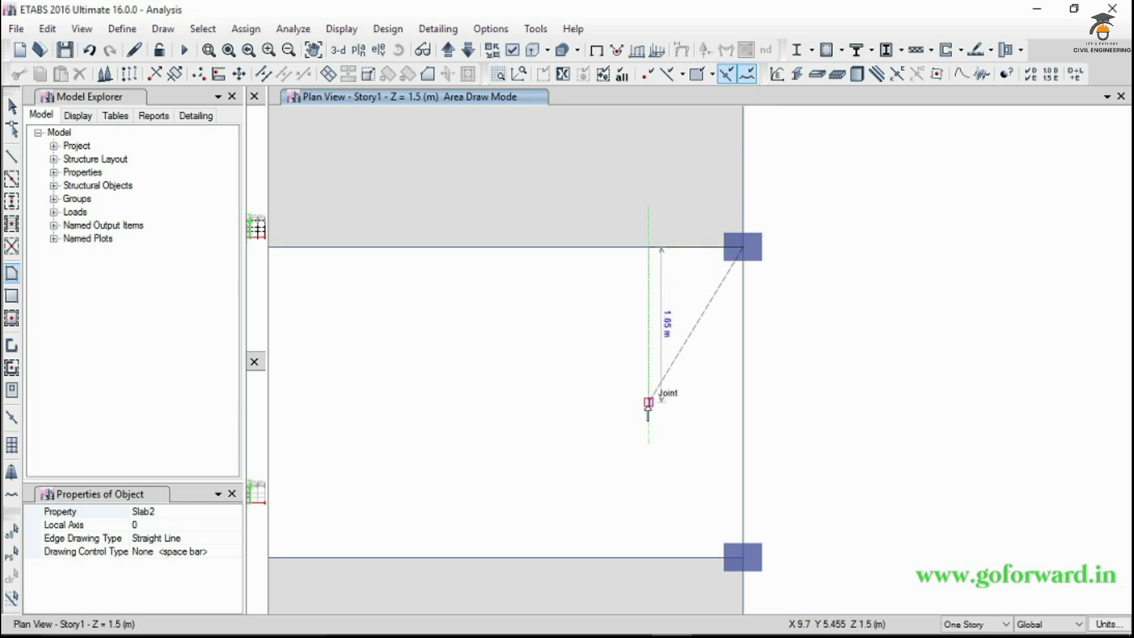
{"action": "left_click", "coordinate": [649, 406]}
{"action": "left_click", "coordinate": [744, 403]}
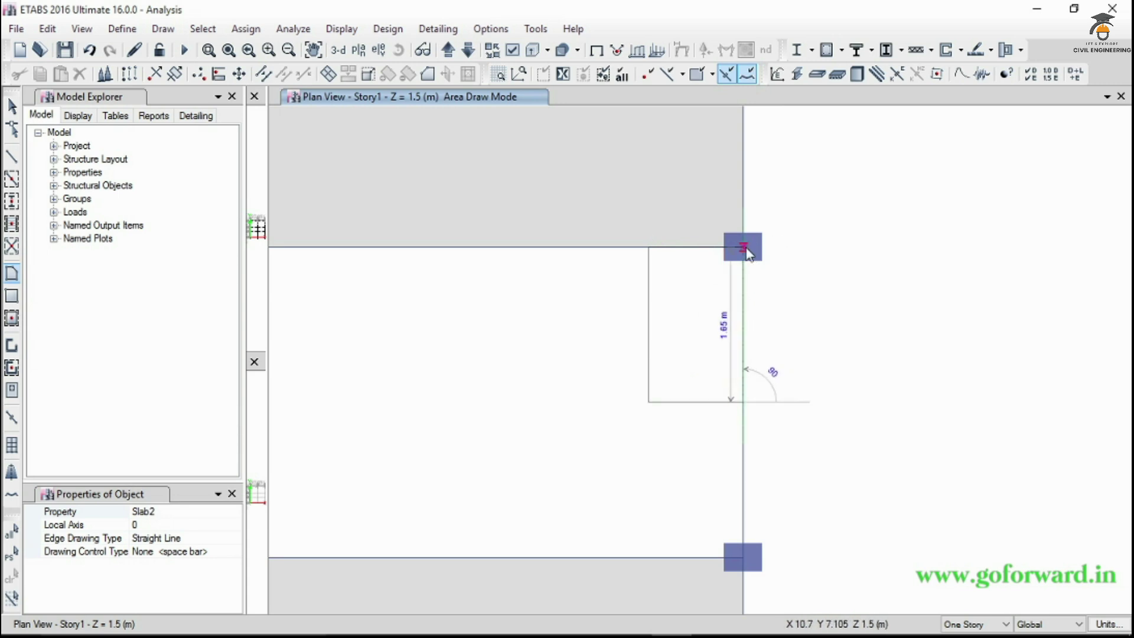
{"action": "double_click", "coordinate": [810, 294]}
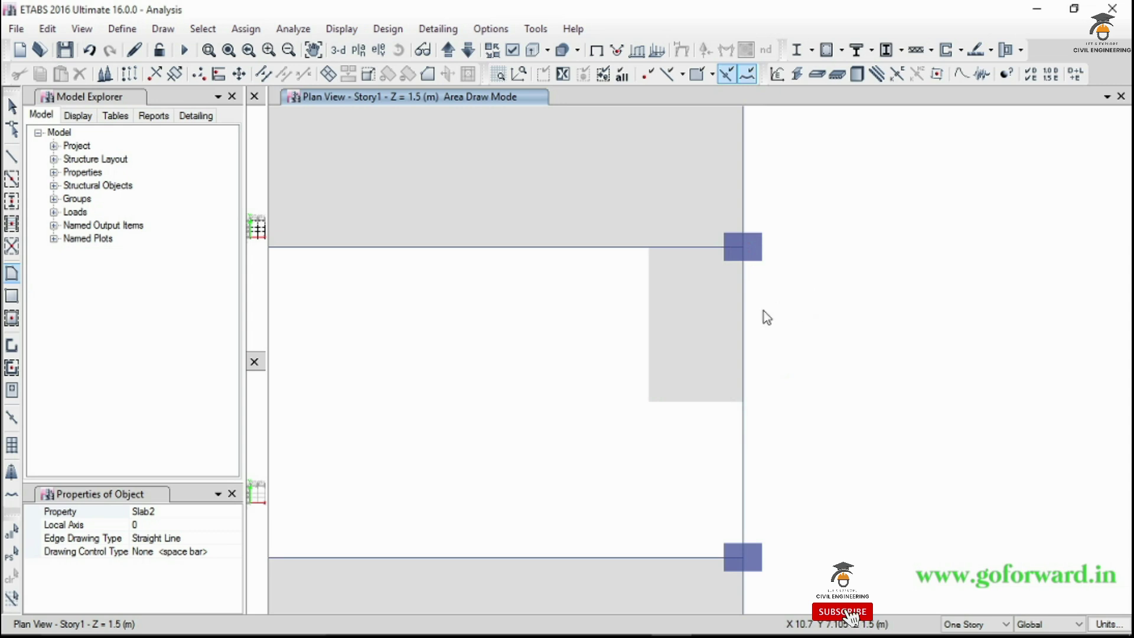
Draw an inclined Slab2 panel 1.65 m wide from the small Story1 slab's inner edge up to the landing edge on the 3.125 m reference plane
{"action": "scroll", "coordinate": [765, 358], "scroll_direction": "down", "scroll_amount": 2}
{"action": "scroll", "coordinate": [765, 358], "scroll_direction": "down", "scroll_amount": 1}
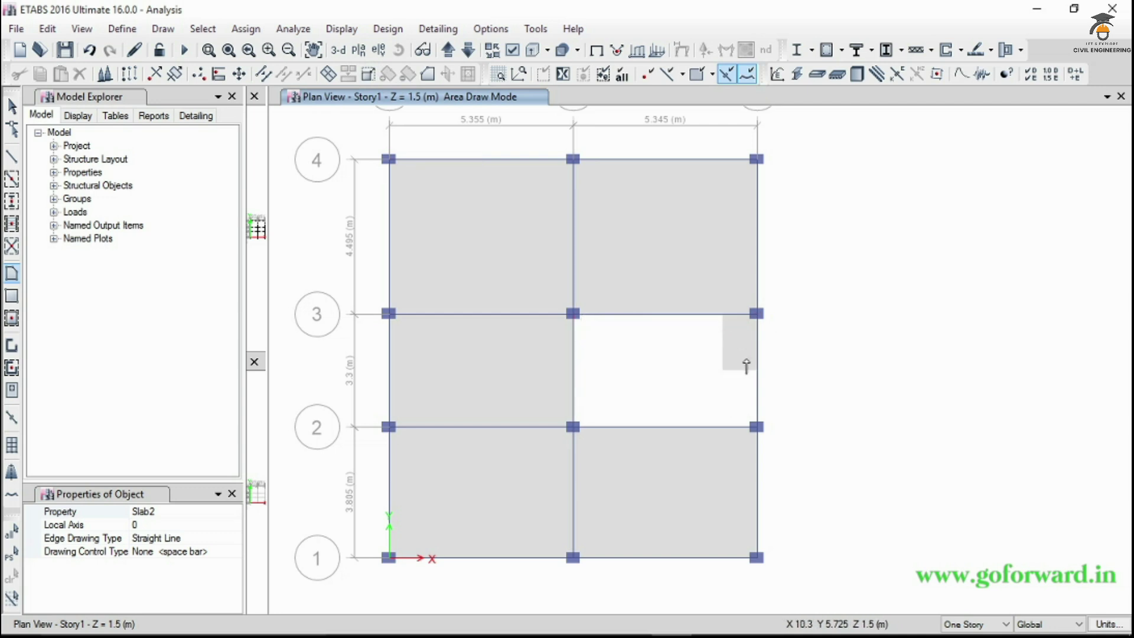
{"action": "scroll", "coordinate": [780, 349], "scroll_direction": "up", "scroll_amount": 3}
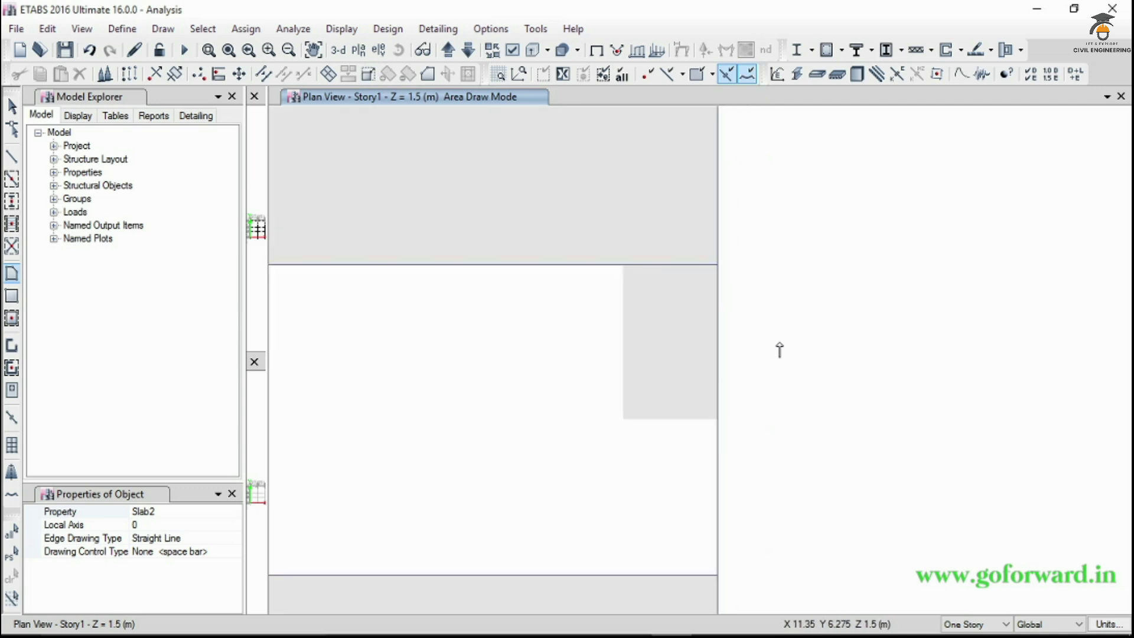
{"action": "left_click", "coordinate": [625, 265]}
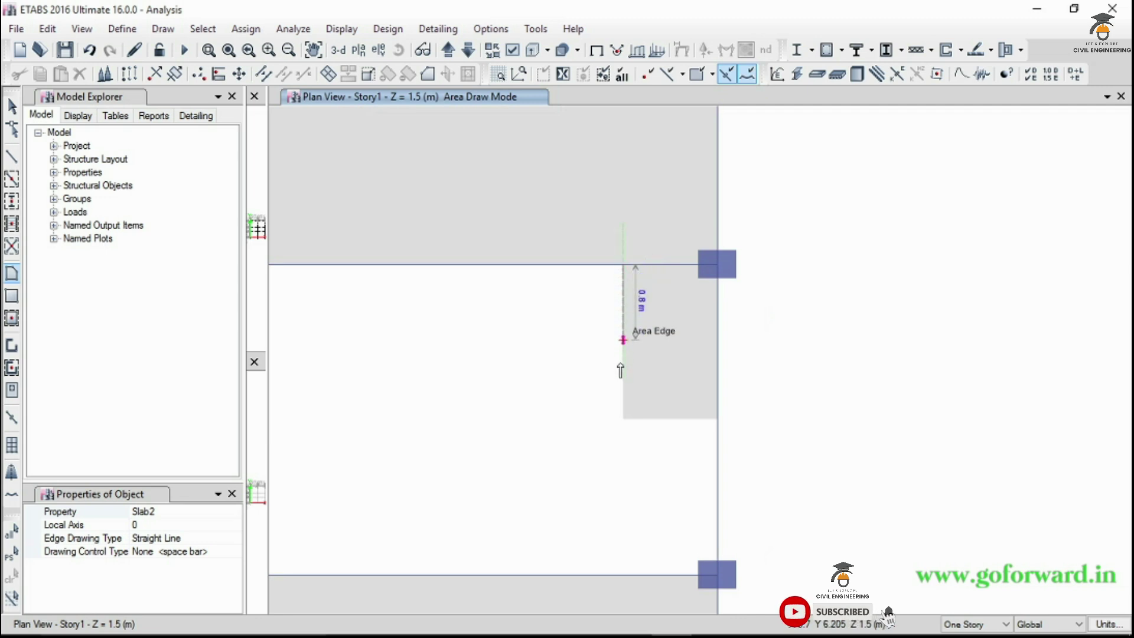
{"action": "left_click", "coordinate": [627, 419]}
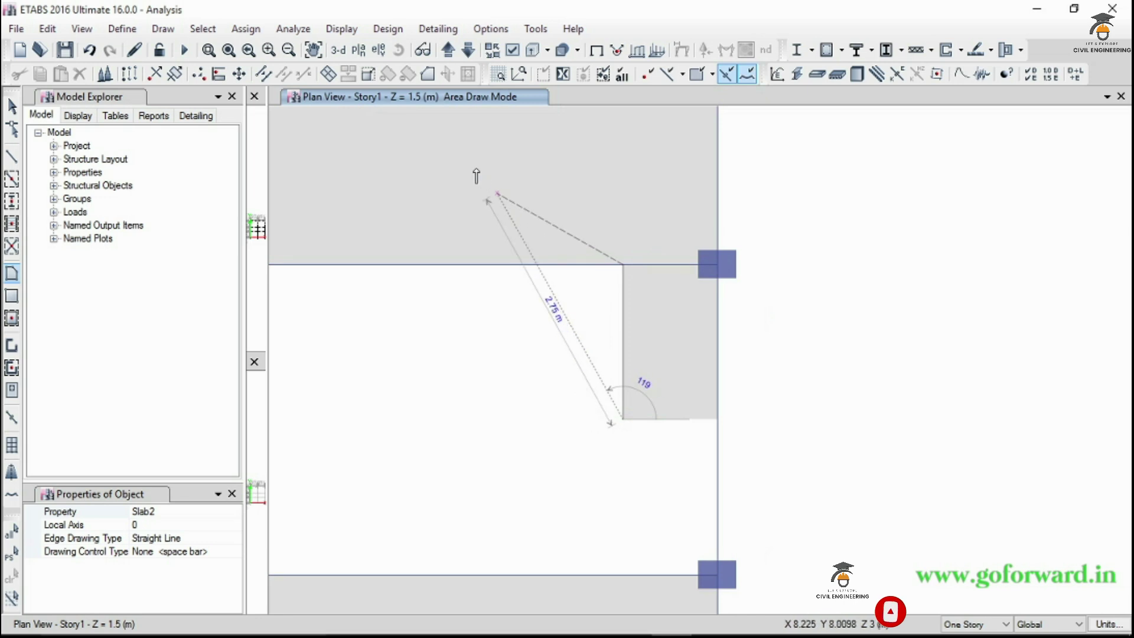
{"action": "left_click", "coordinate": [447, 51]}
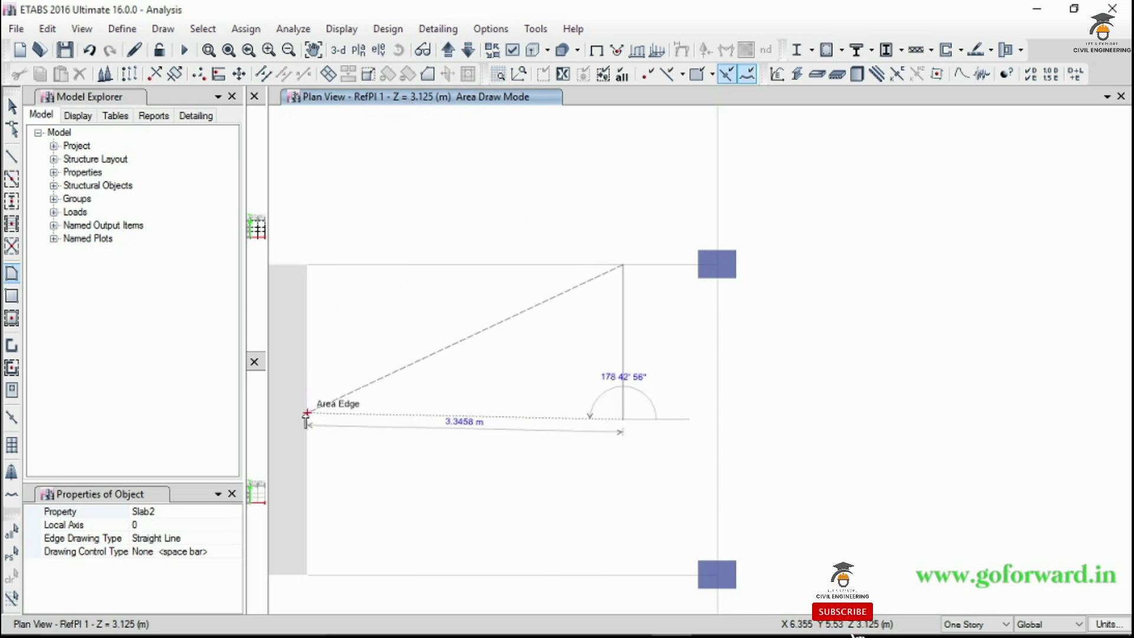
{"action": "left_click", "coordinate": [306, 419]}
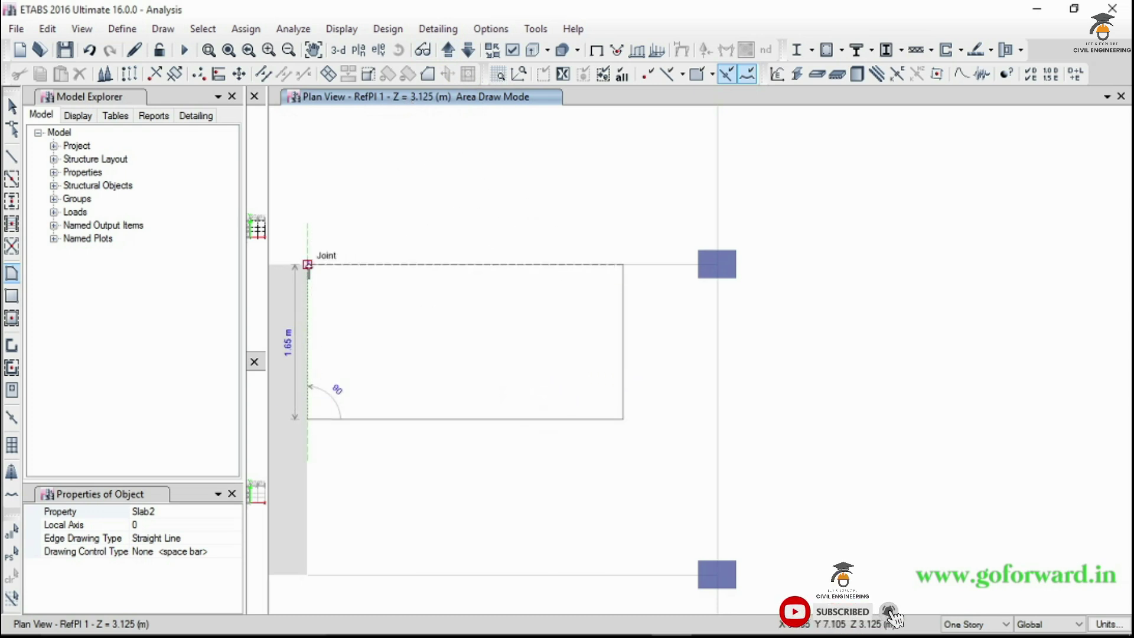
{"action": "left_click", "coordinate": [307, 264]}
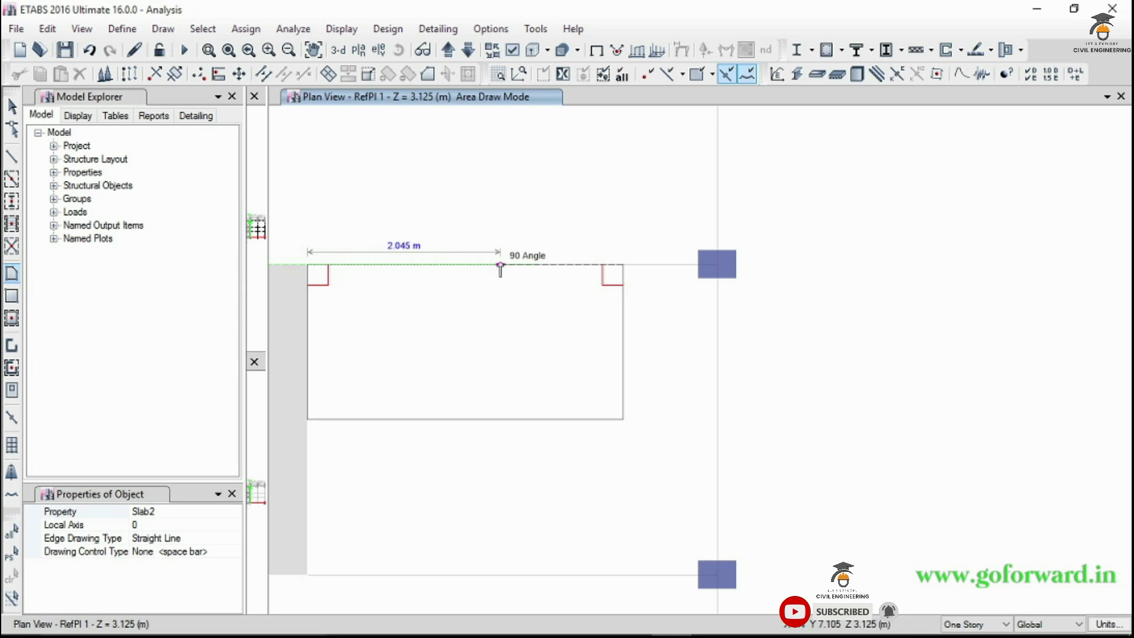
{"action": "left_click", "coordinate": [468, 50]}
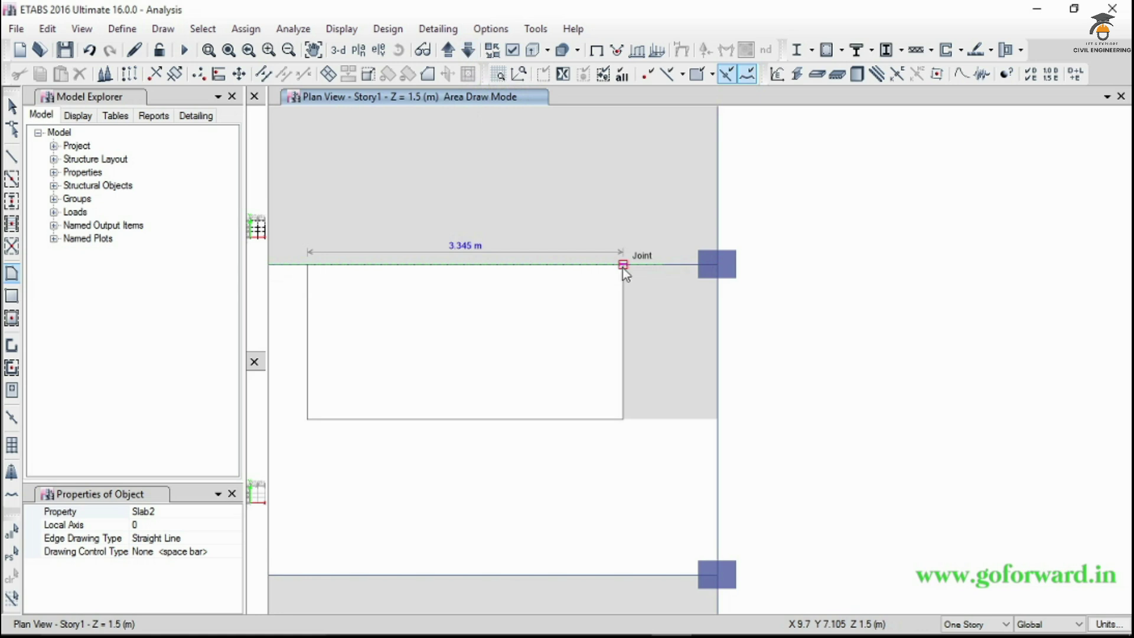
{"action": "left_click", "coordinate": [622, 267]}
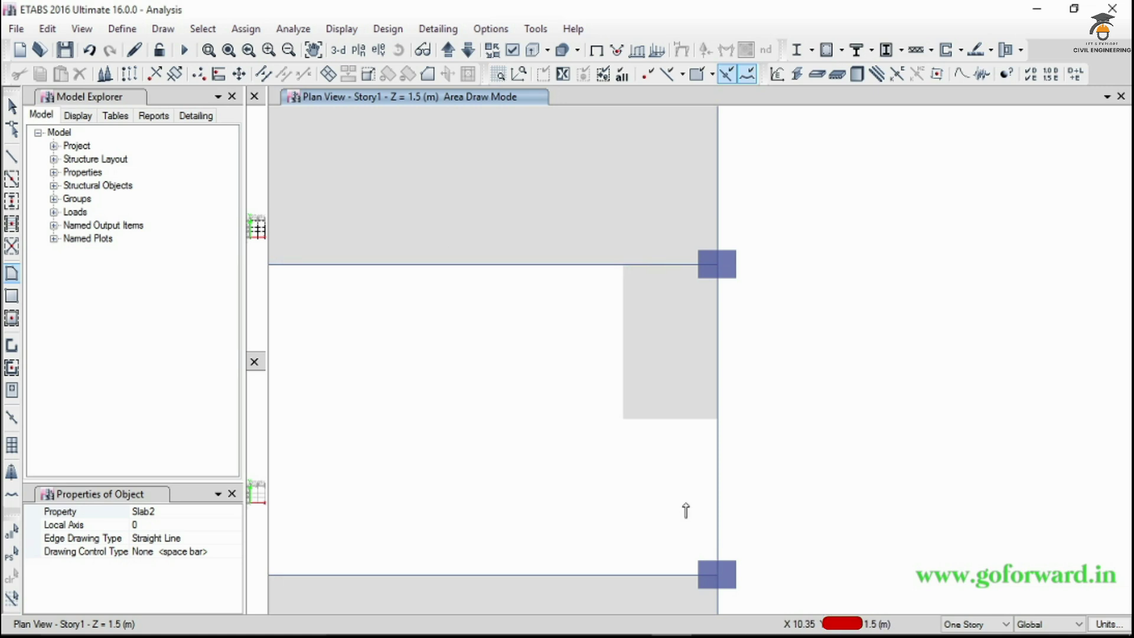
Check the first inclined flight in a rotated 3-D view and open the plan of Reference Plane 1 at 3.125 m
{"action": "left_click", "coordinate": [338, 50]}
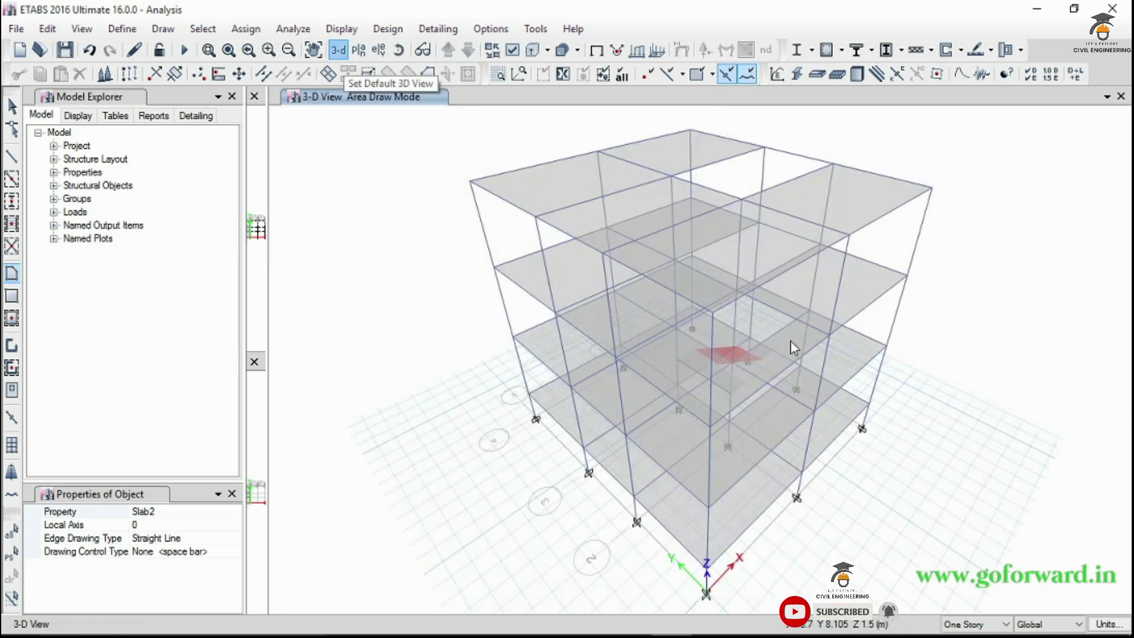
{"action": "left_click", "coordinate": [398, 49]}
{"action": "left_click_drag", "start_coordinate": [562, 384], "coordinate": [715, 469]}
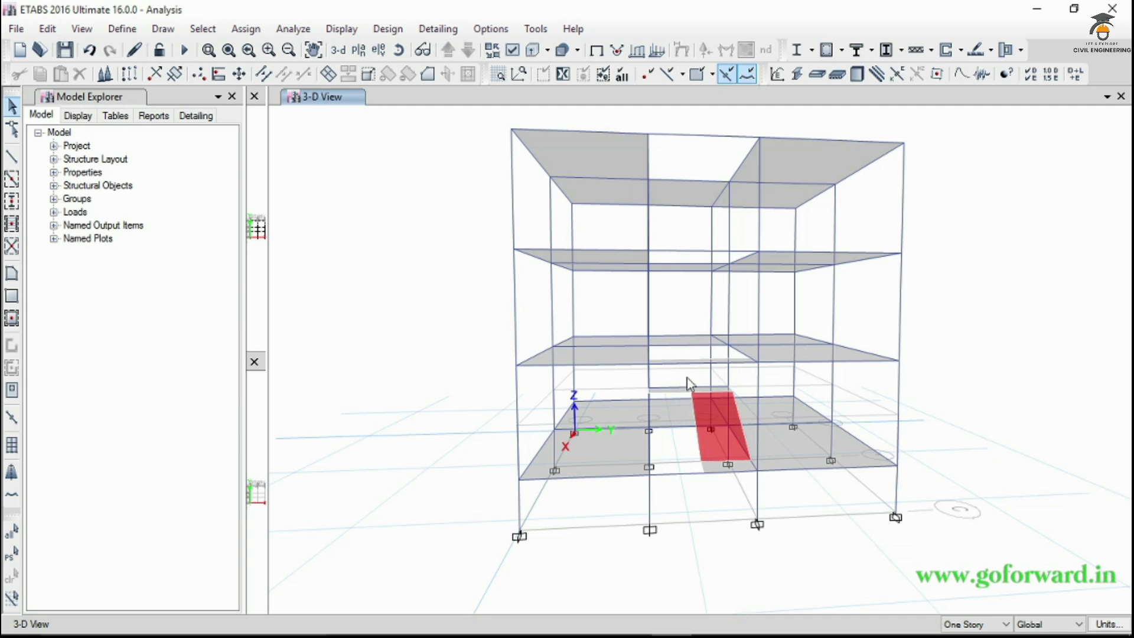
{"action": "left_click", "coordinate": [358, 51]}
{"action": "left_click", "coordinate": [512, 289]}
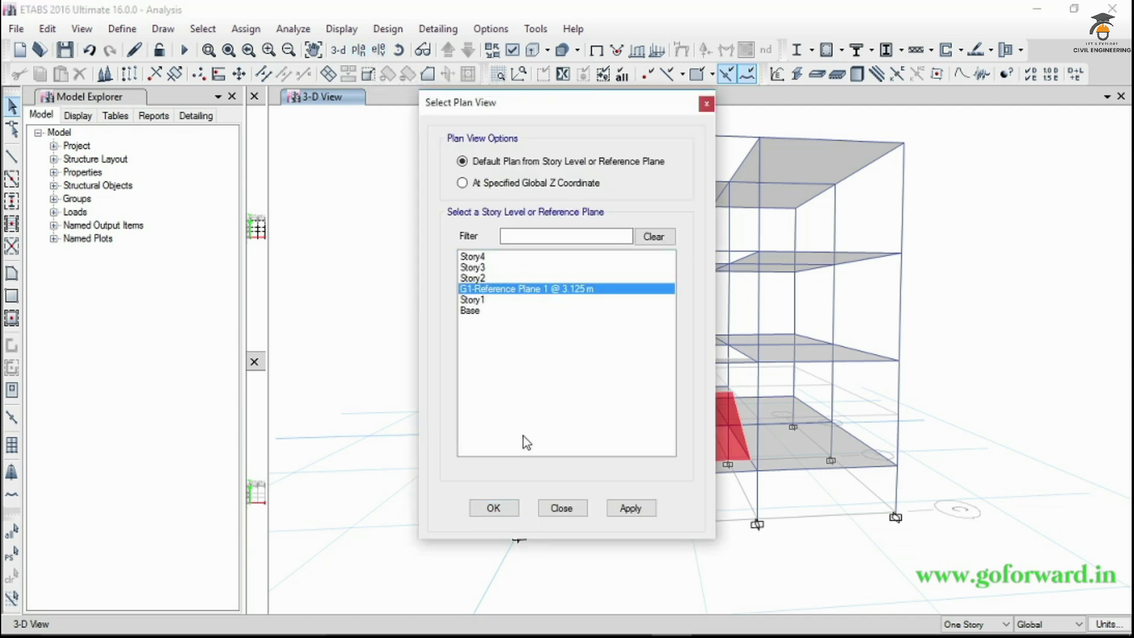
{"action": "left_click", "coordinate": [504, 511]}
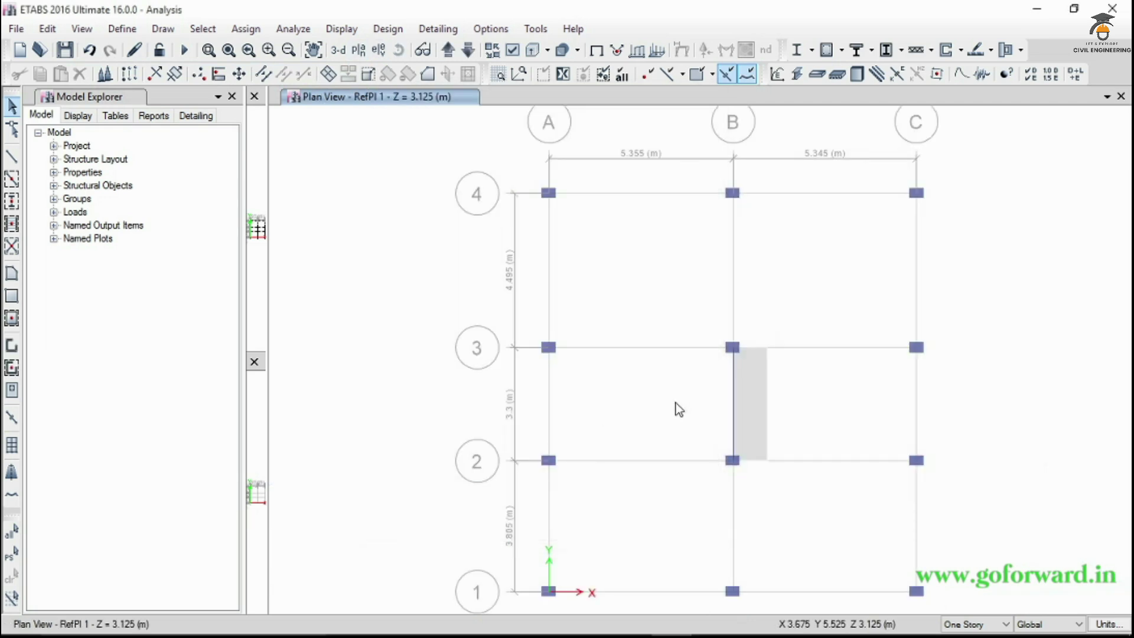
Draw an inclined 3.345 m by 1.65 m Slab2 panel on the grid 2 side, from the 3.125 m landing edge up to the Story2 slab edge
{"action": "left_click", "coordinate": [11, 277]}
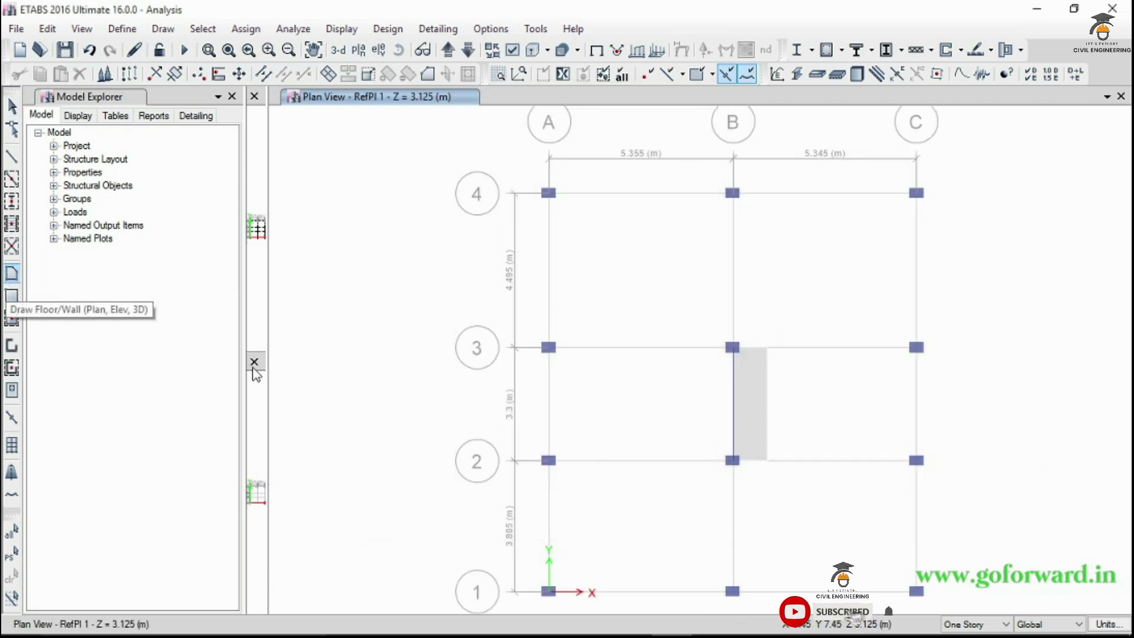
{"action": "scroll", "coordinate": [762, 438], "scroll_direction": "up", "scroll_amount": 3}
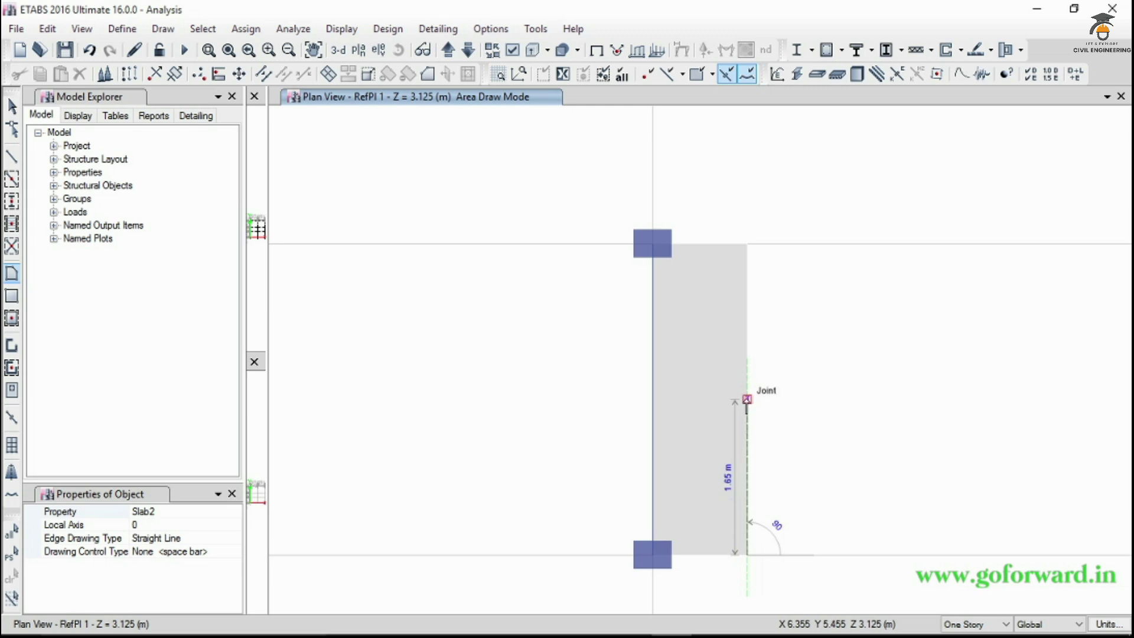
{"action": "scroll", "coordinate": [787, 424], "scroll_direction": "down", "scroll_amount": 5}
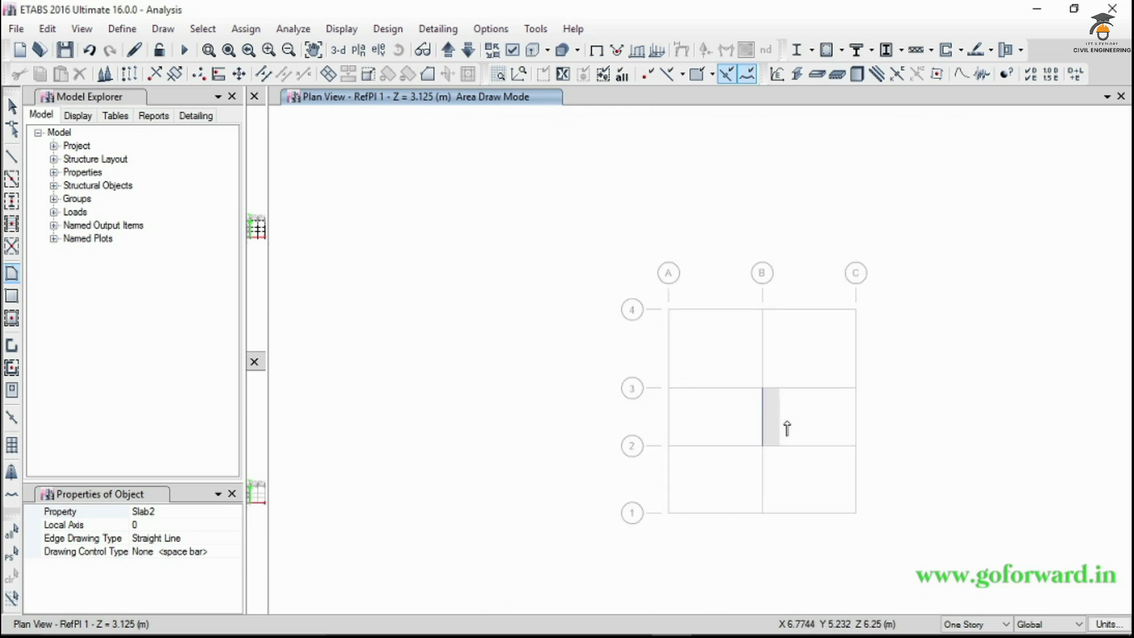
{"action": "scroll", "coordinate": [787, 425], "scroll_direction": "down", "scroll_amount": 2}
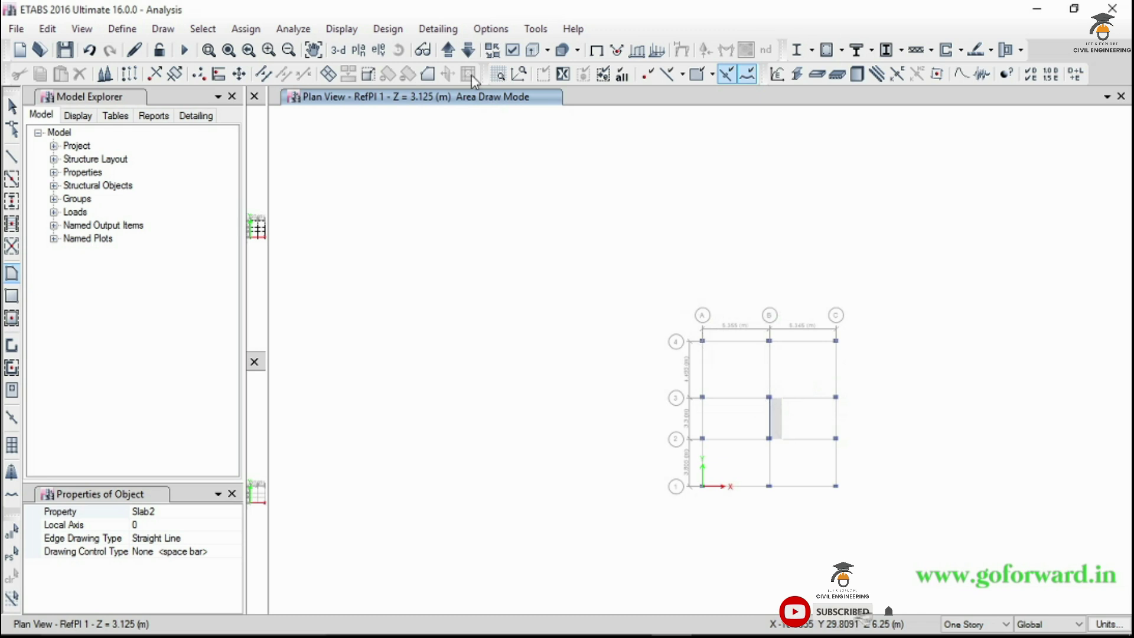
{"action": "left_click", "coordinate": [449, 51]}
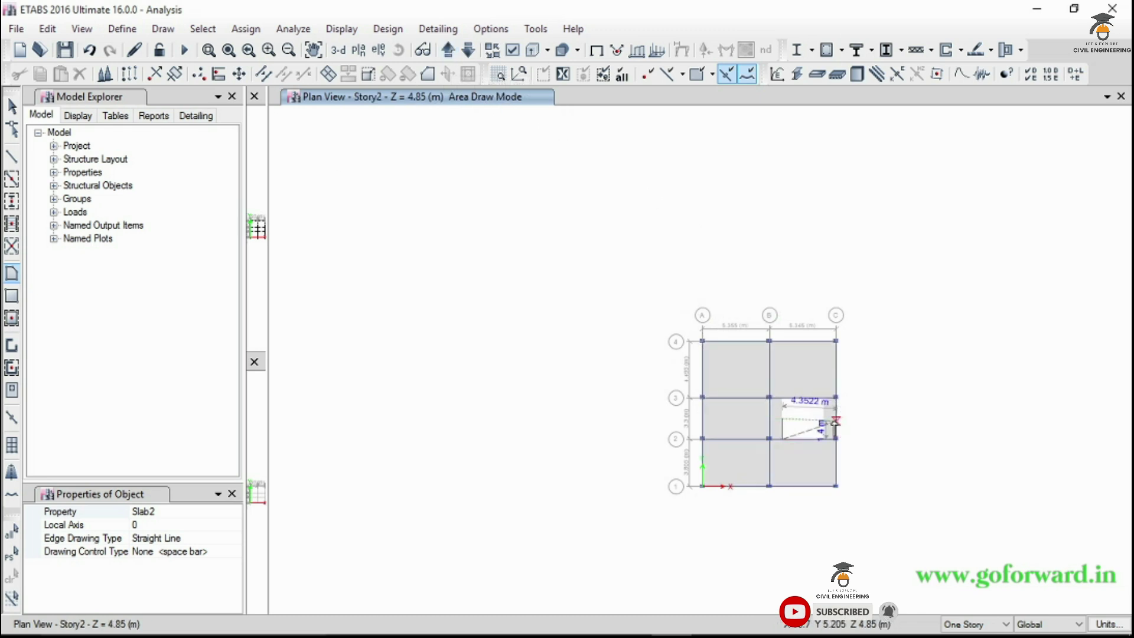
{"action": "scroll", "coordinate": [783, 449], "scroll_direction": "up", "scroll_amount": 4}
{"action": "scroll", "coordinate": [783, 449], "scroll_direction": "down", "scroll_amount": 4}
{"action": "left_click", "coordinate": [676, 422]}
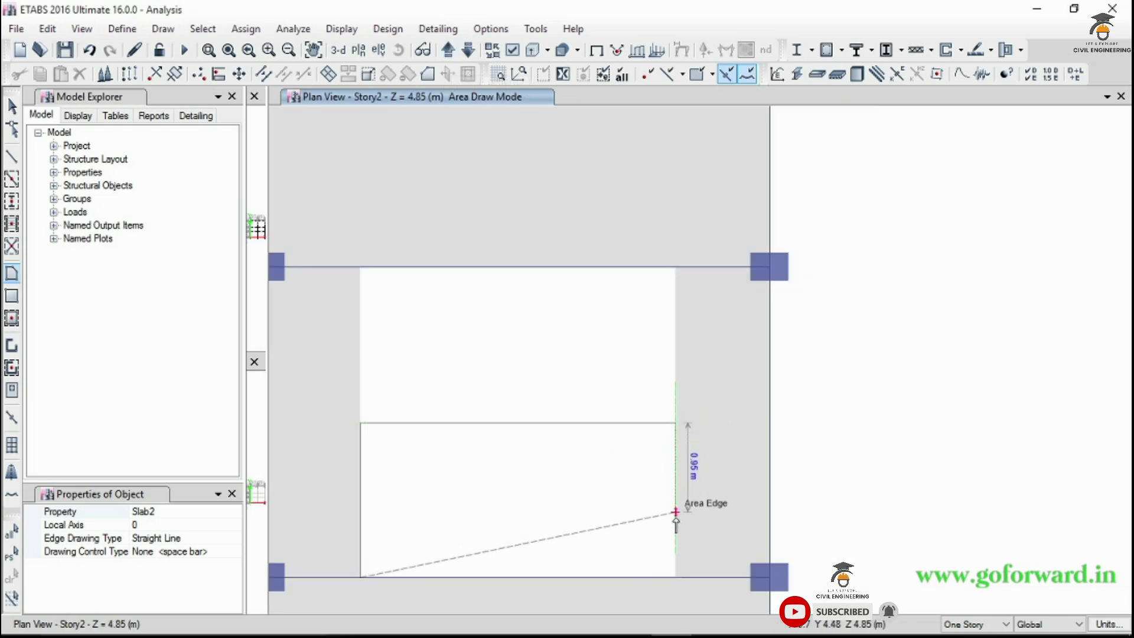
{"action": "left_click", "coordinate": [676, 578]}
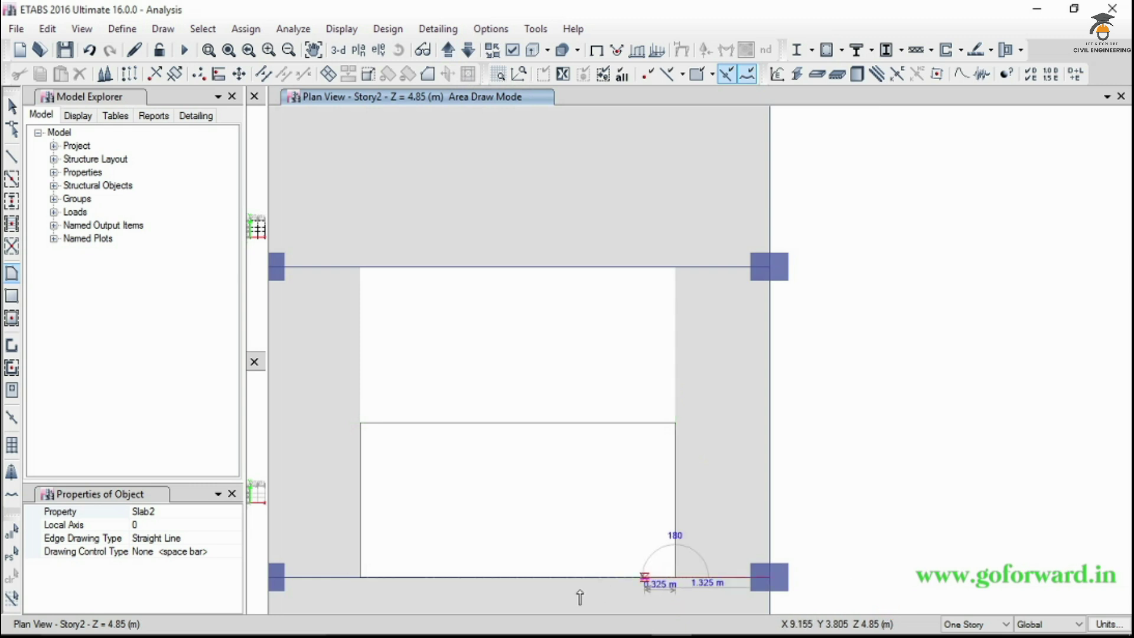
{"action": "key", "text": "Escape"}
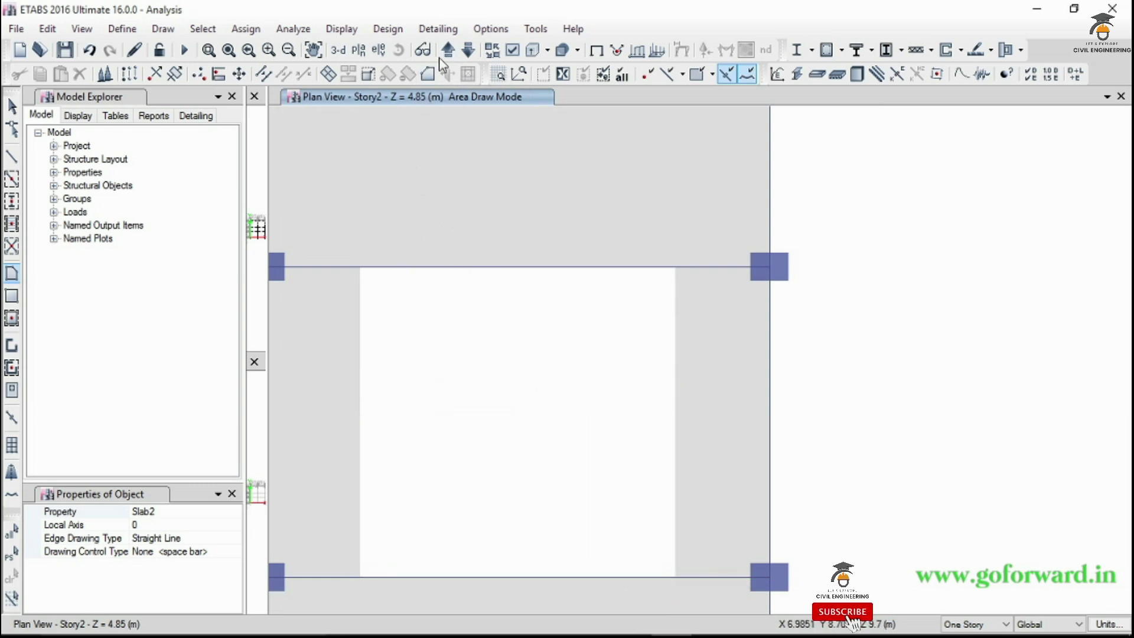
{"action": "left_click", "coordinate": [467, 56]}
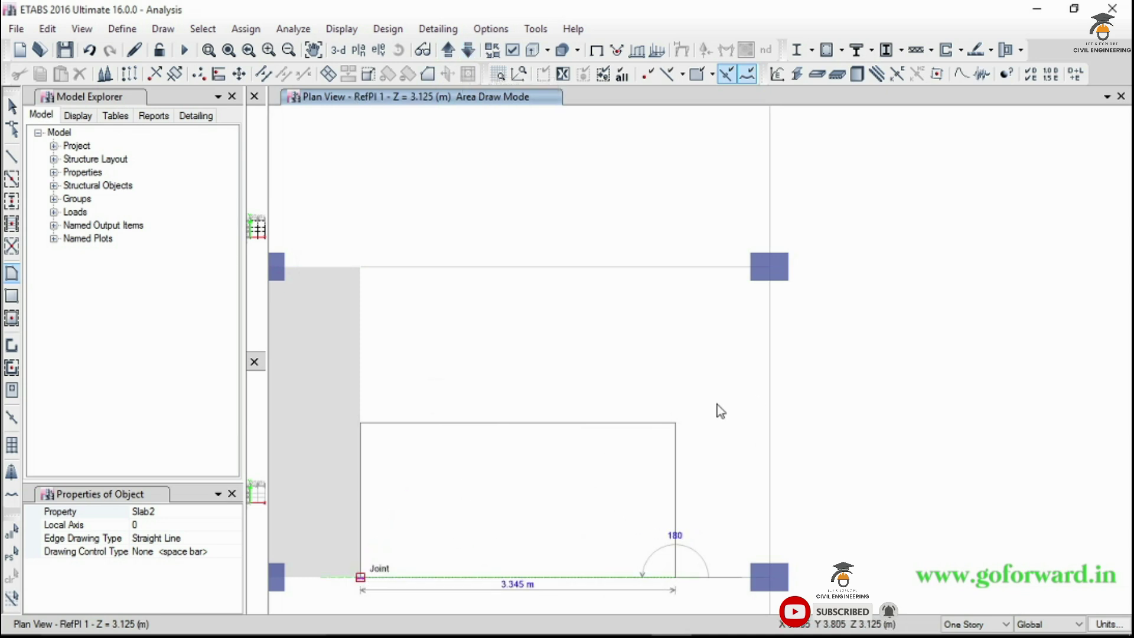
{"action": "key", "text": "Escape"}
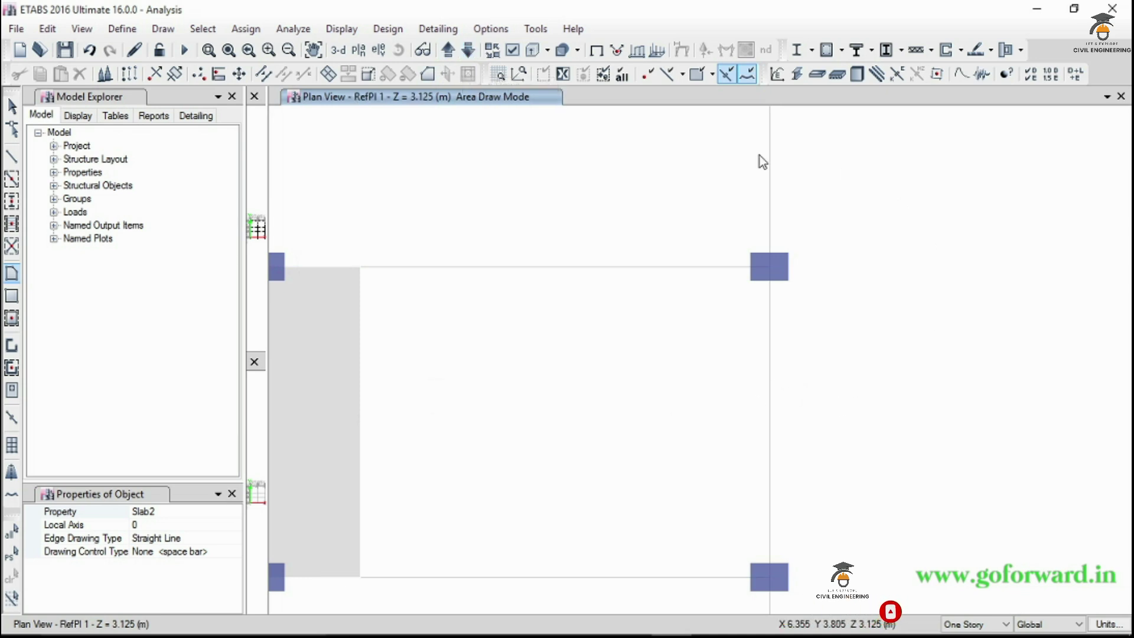
In the 3-D view, select the small Story1 slab, the narrow Story2 slab, both inclined flights, the landing and the landing's outer beam
{"action": "left_click", "coordinate": [338, 50]}
{"action": "mouse_move", "coordinate": [498, 286]}
{"action": "left_mouse_down"}
{"action": "mouse_move", "coordinate": [524, 291]}
{"action": "mouse_move", "coordinate": [535, 351]}
{"action": "mouse_move", "coordinate": [486, 362]}
{"action": "mouse_move", "coordinate": [547, 390]}
{"action": "mouse_move", "coordinate": [525, 409]}
{"action": "mouse_move", "coordinate": [504, 405]}
{"action": "mouse_move", "coordinate": [507, 385]}
{"action": "mouse_move", "coordinate": [597, 360]}
{"action": "mouse_move", "coordinate": [479, 519]}
{"action": "mouse_move", "coordinate": [471, 559]}
{"action": "mouse_move", "coordinate": [481, 544]}
{"action": "mouse_move", "coordinate": [577, 544]}
{"action": "left_mouse_up"}
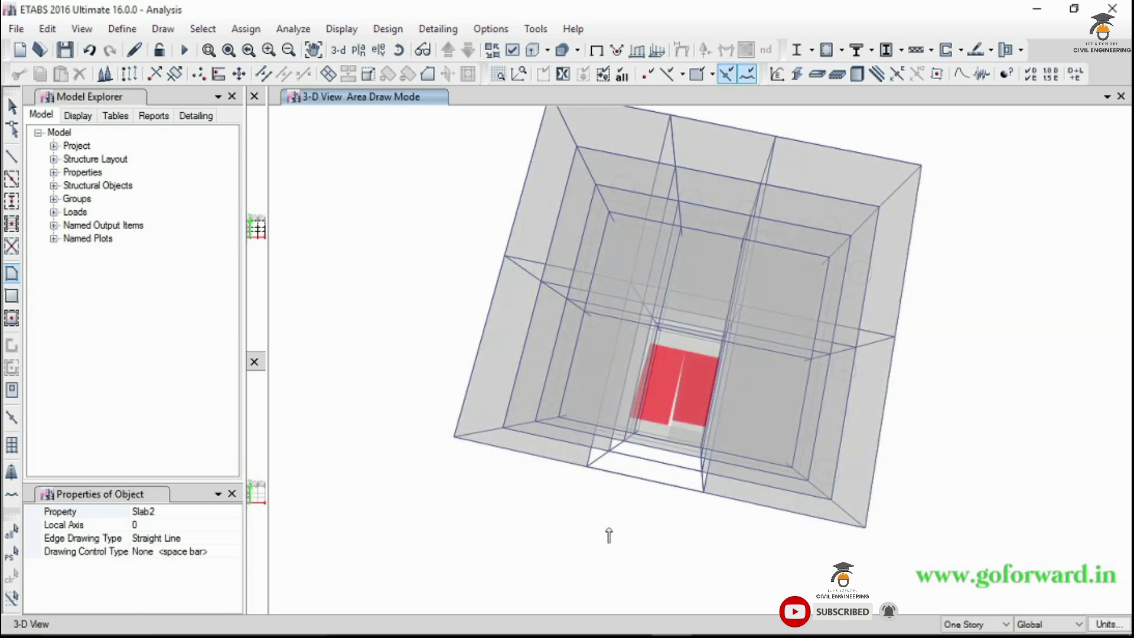
{"action": "scroll", "coordinate": [686, 467], "scroll_direction": "up", "scroll_amount": 2}
{"action": "scroll", "coordinate": [688, 429], "scroll_direction": "up", "scroll_amount": 2}
{"action": "key", "text": "Escape"}
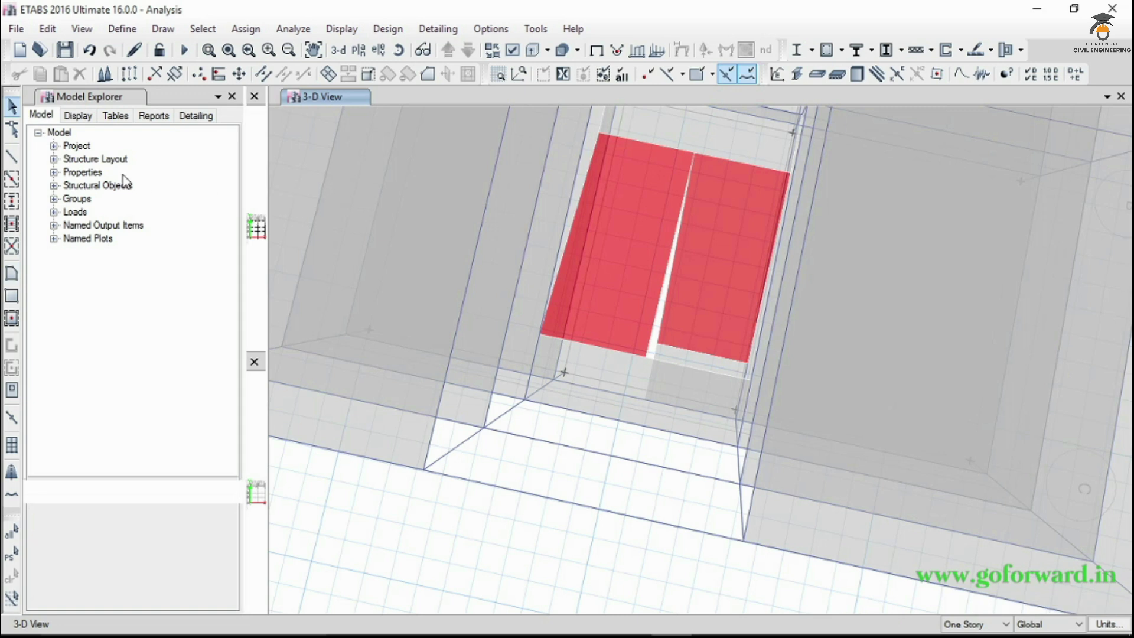
{"action": "left_click", "coordinate": [708, 375]}
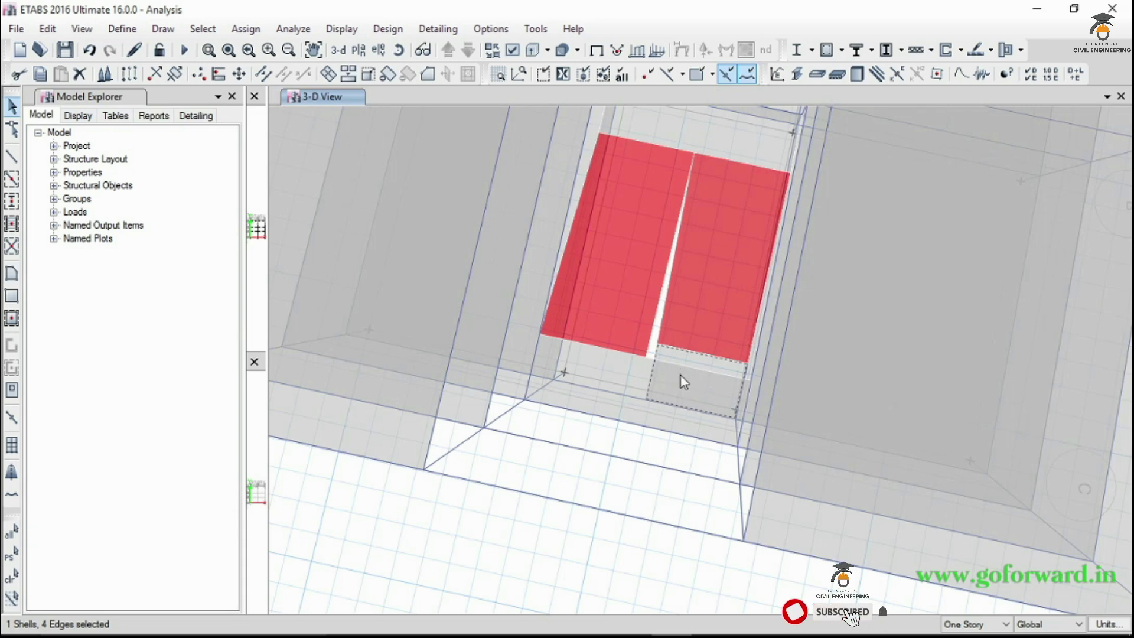
{"action": "scroll", "coordinate": [696, 408], "scroll_direction": "down", "scroll_amount": 5}
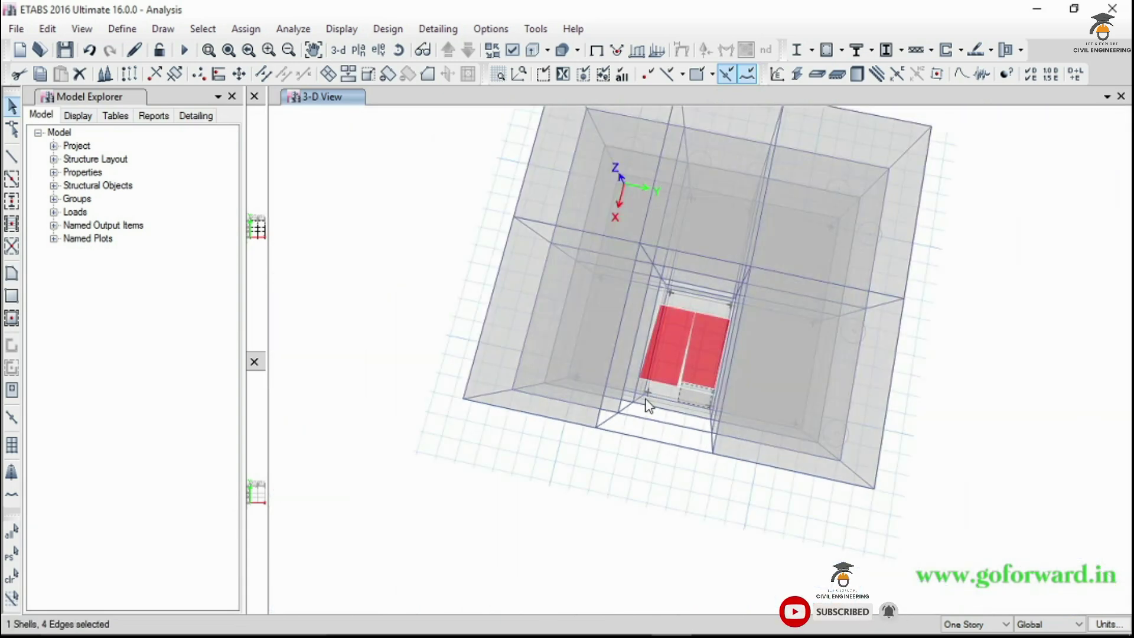
{"action": "scroll", "coordinate": [668, 390], "scroll_direction": "up", "scroll_amount": 5}
{"action": "left_click", "coordinate": [711, 368]}
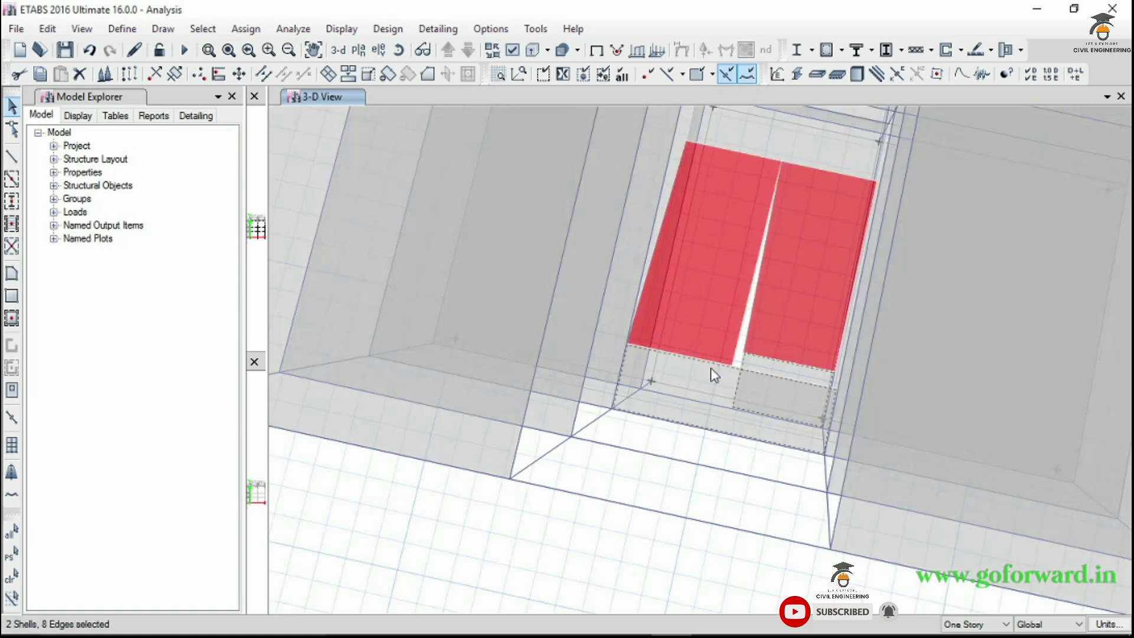
{"action": "left_click", "coordinate": [786, 270]}
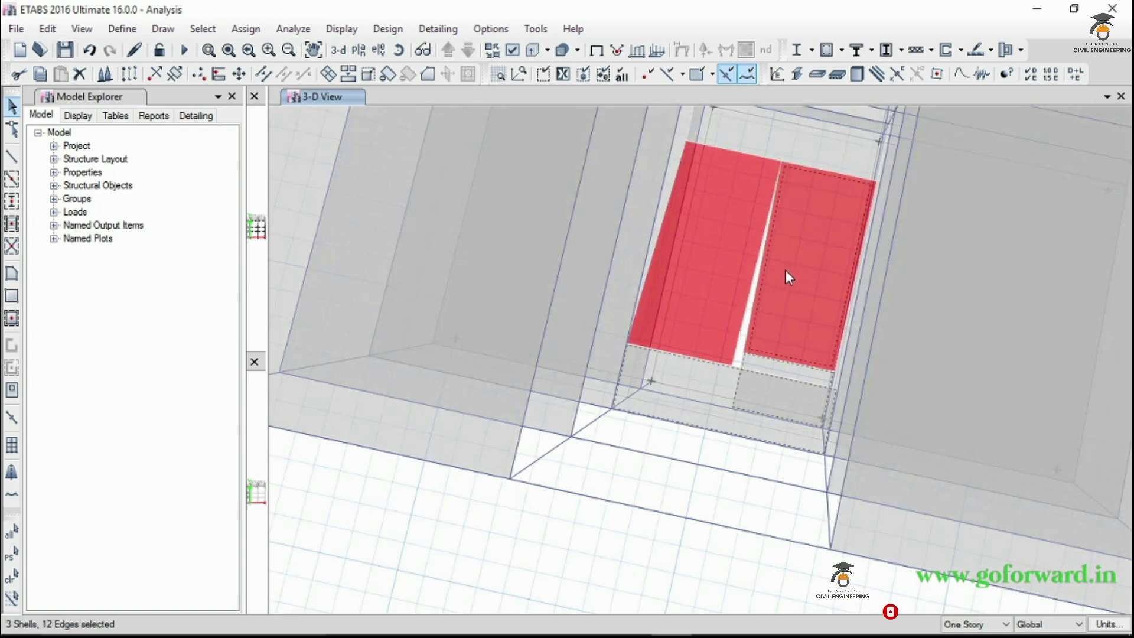
{"action": "left_click", "coordinate": [730, 272]}
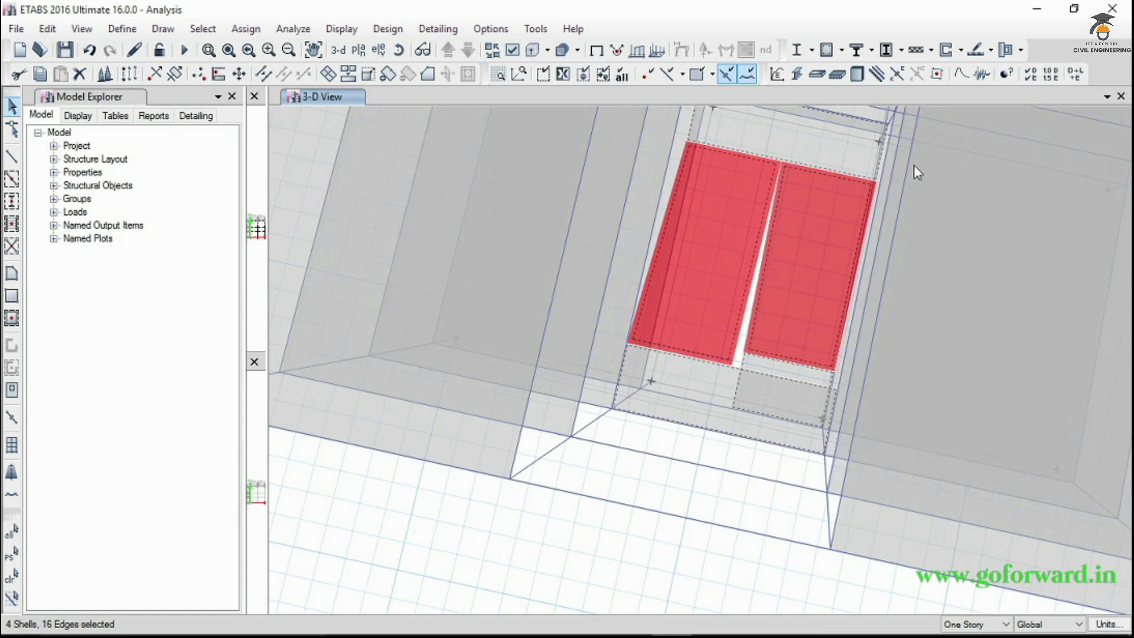
{"action": "left_click", "coordinate": [738, 143]}
{"action": "middle_click_drag", "start_coordinate": [738, 143], "coordinate": [750, 214]}
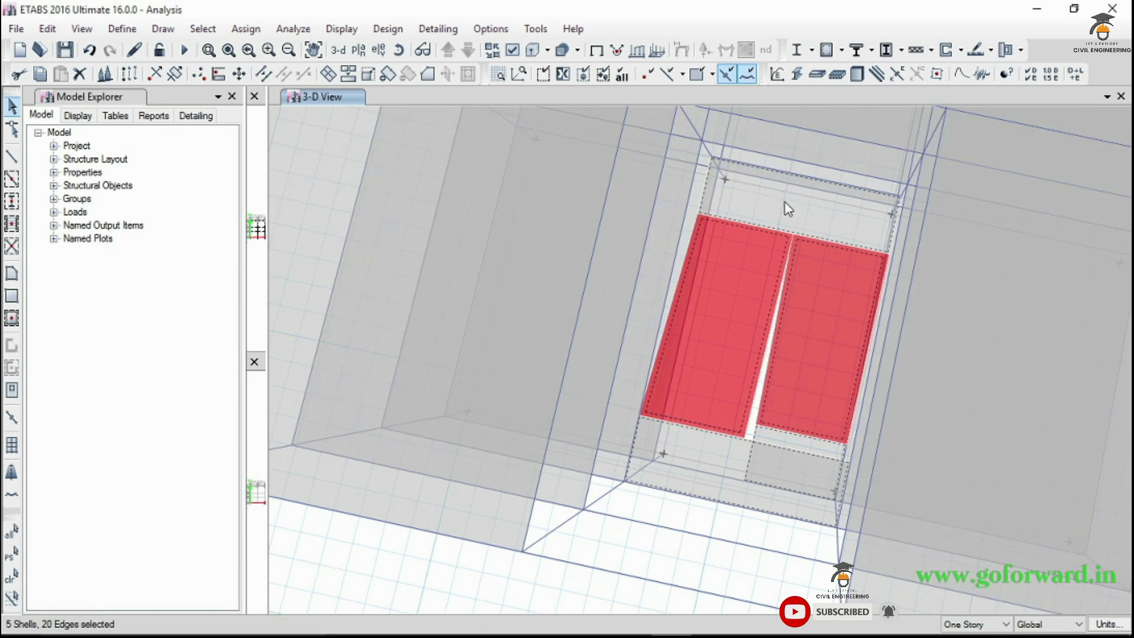
{"action": "scroll", "coordinate": [786, 208], "scroll_direction": "up", "scroll_amount": 3}
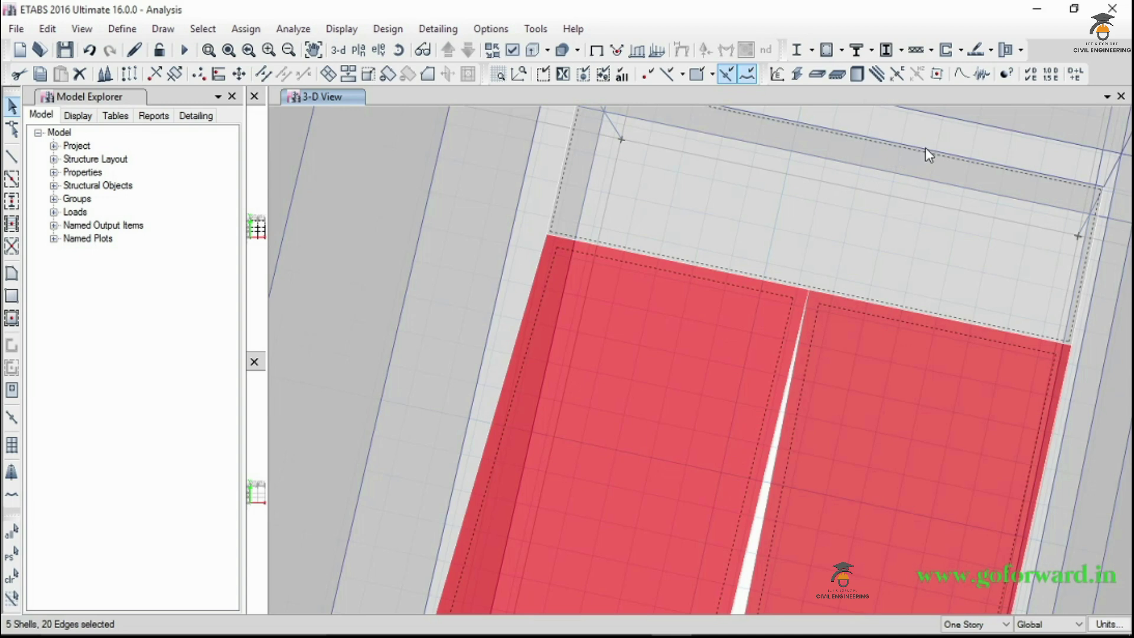
{"action": "left_click", "coordinate": [929, 149]}
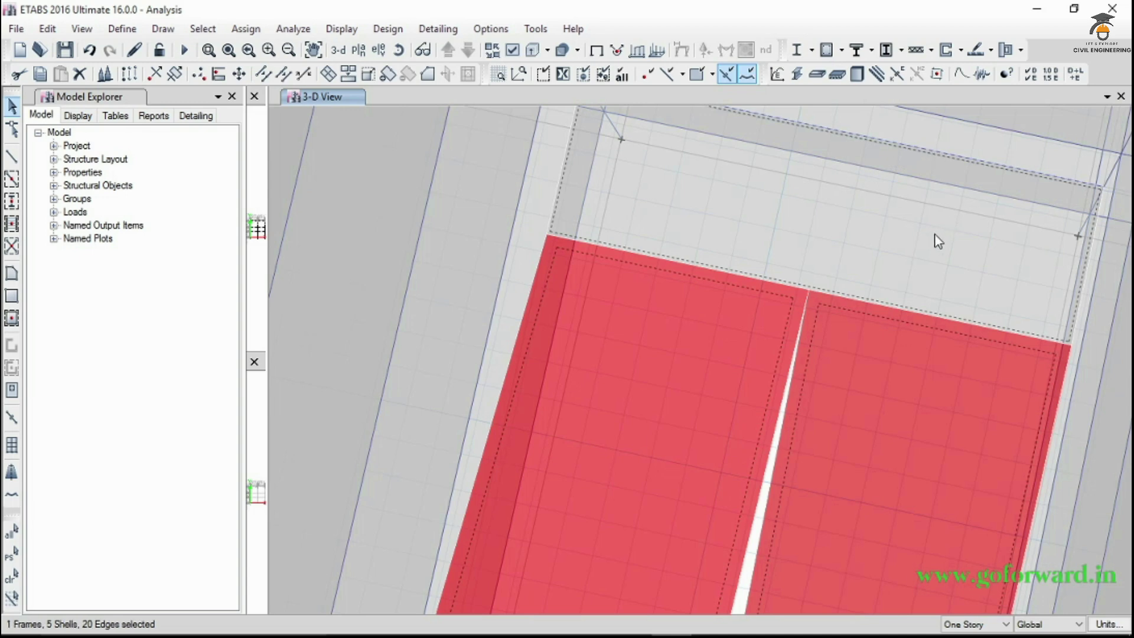
{"action": "scroll", "coordinate": [937, 241], "scroll_direction": "down", "scroll_amount": 3}
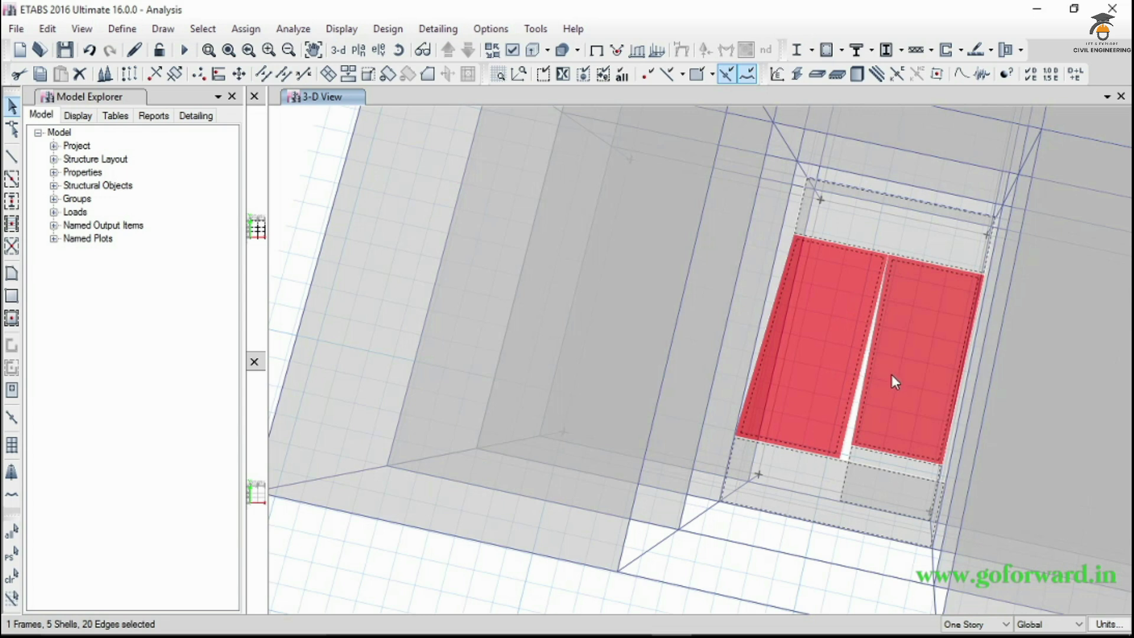
Replicate the selected stair slabs and landing beam by story onto Story3 and Story4, keeping the original objects
{"action": "left_click", "coordinate": [130, 74]}
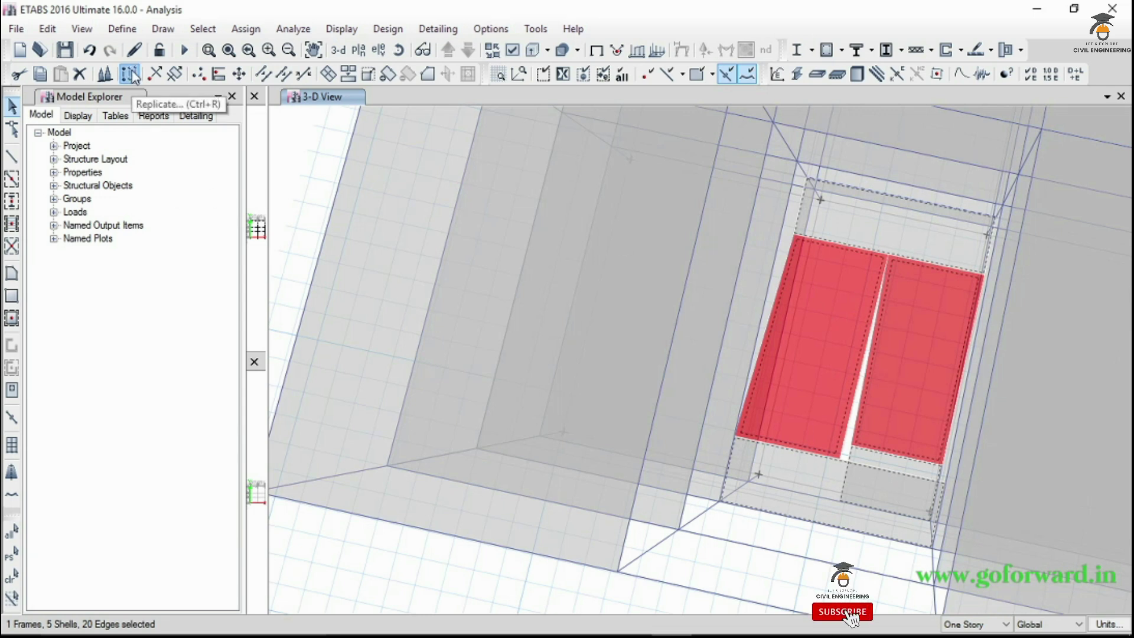
{"action": "left_click_drag", "start_coordinate": [1055, 169], "coordinate": [215, 86]}
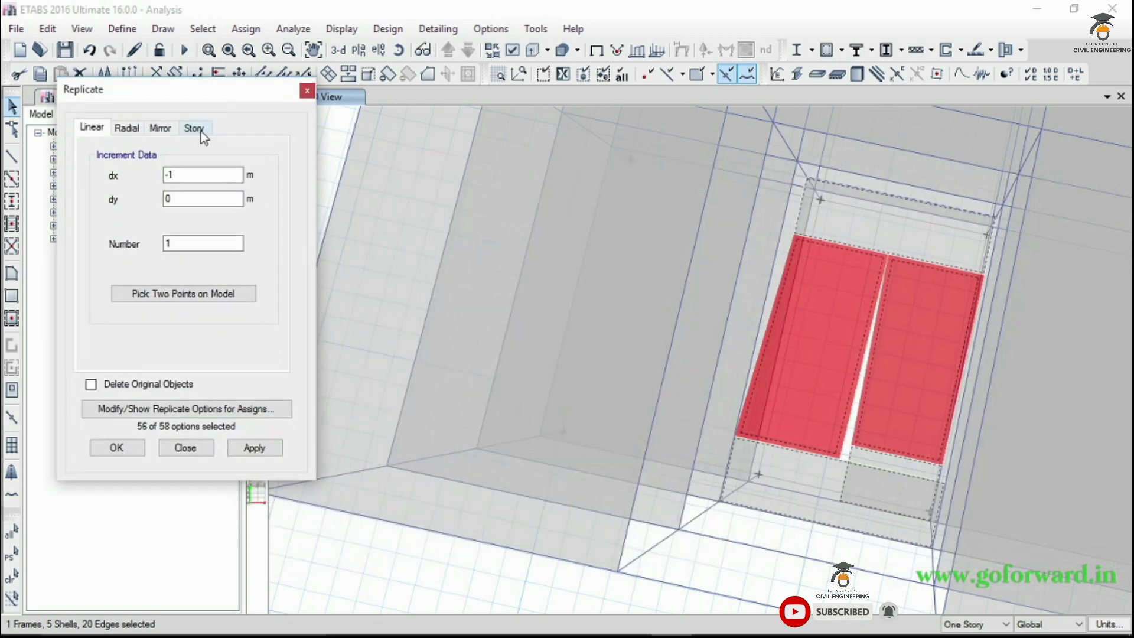
{"action": "left_click", "coordinate": [200, 131]}
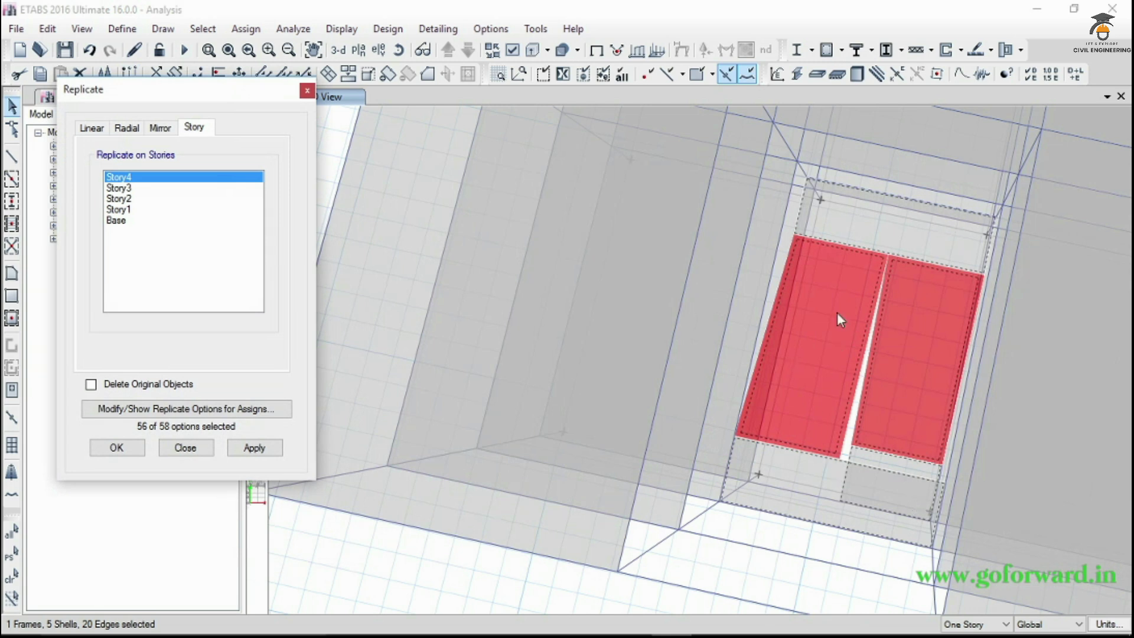
{"action": "left_click", "coordinate": [156, 188]}
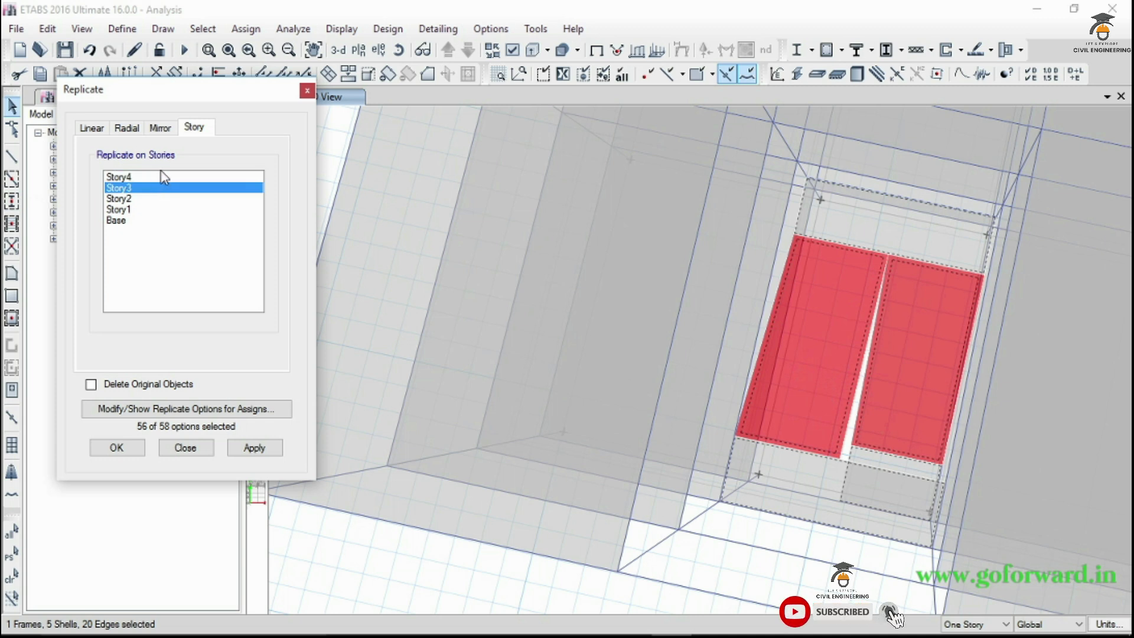
{"action": "left_click", "coordinate": [165, 177], "text": "ctrl"}
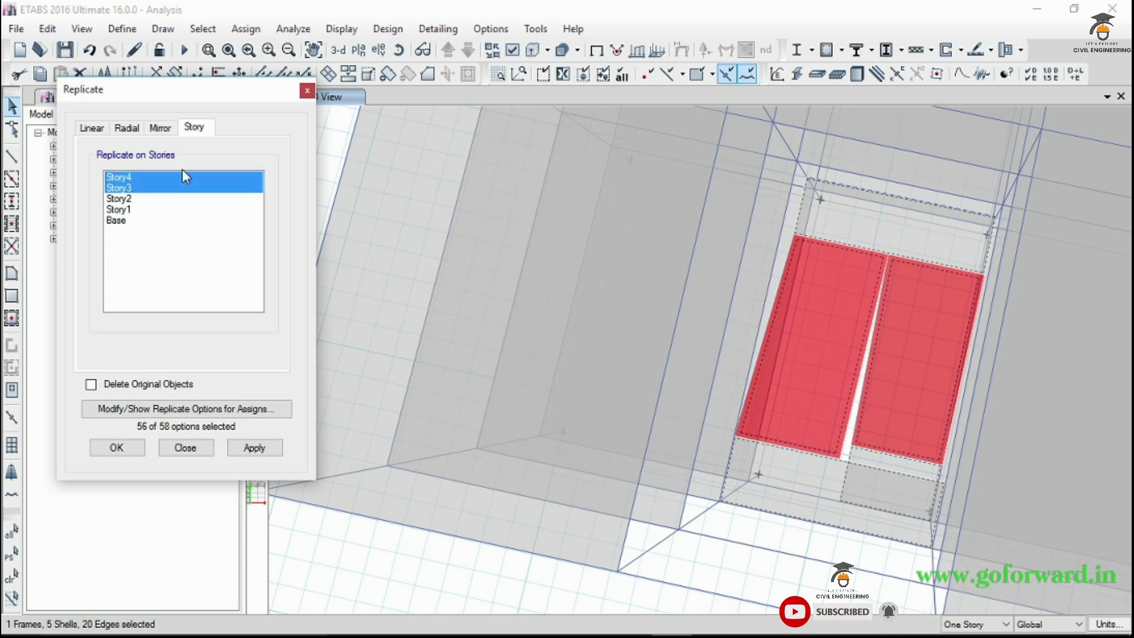
{"action": "left_click", "coordinate": [116, 448]}
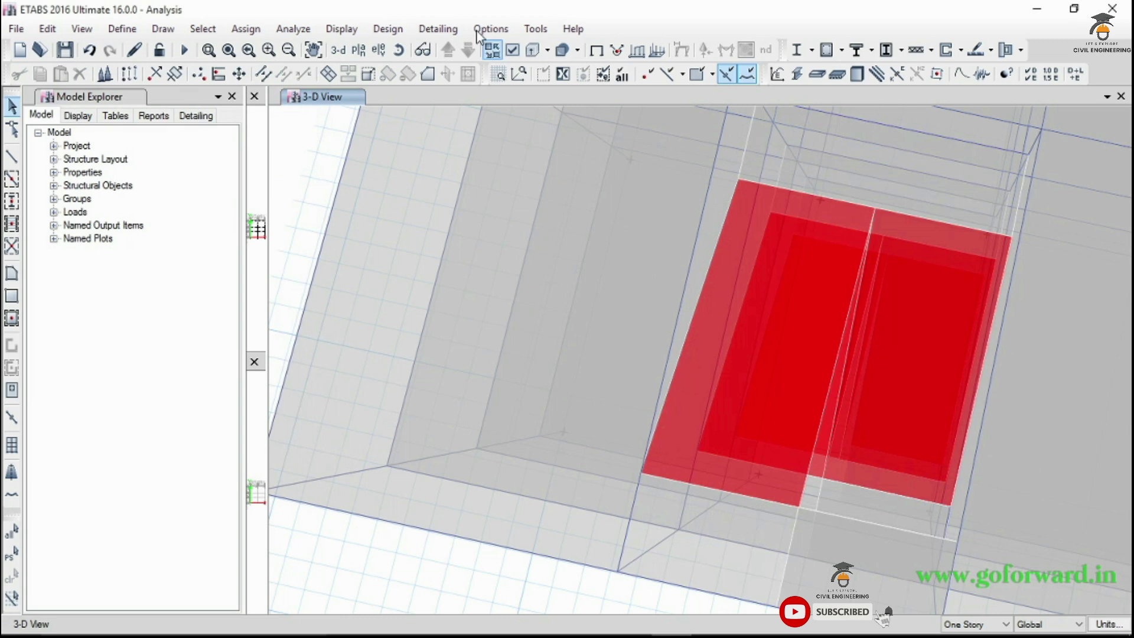
Check the replicated stair flights from several angles in the 3-D view and open the Story4 plan
{"action": "left_click", "coordinate": [398, 50]}
{"action": "left_click_drag", "start_coordinate": [800, 408], "coordinate": [921, 380]}
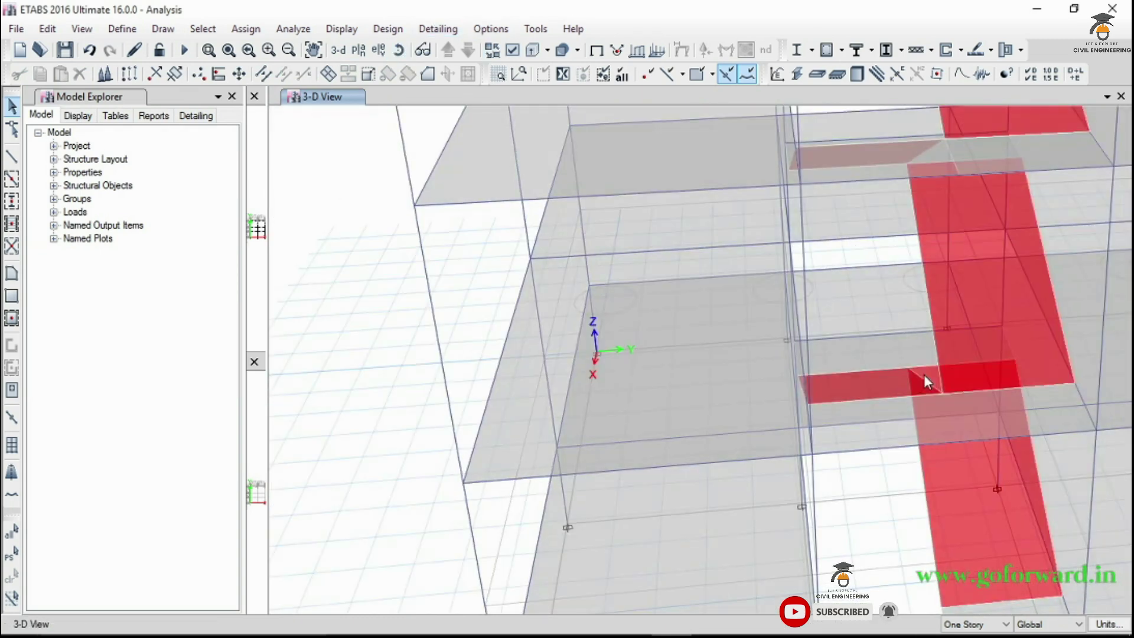
{"action": "scroll", "coordinate": [925, 384], "scroll_direction": "down", "scroll_amount": 4}
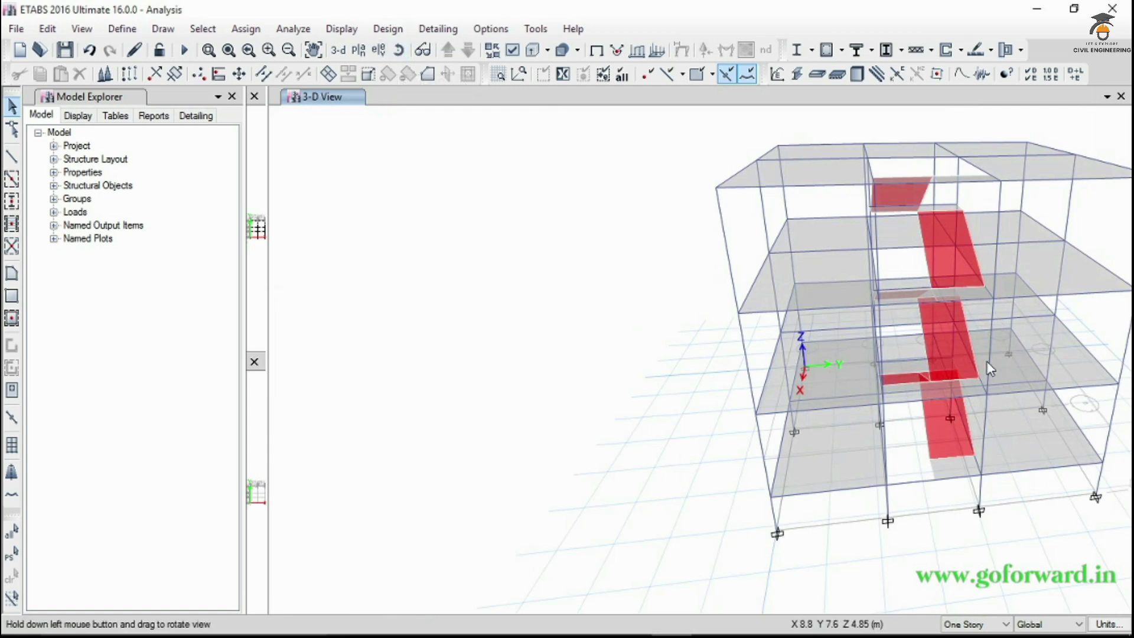
{"action": "left_click_drag", "start_coordinate": [975, 369], "coordinate": [941, 410]}
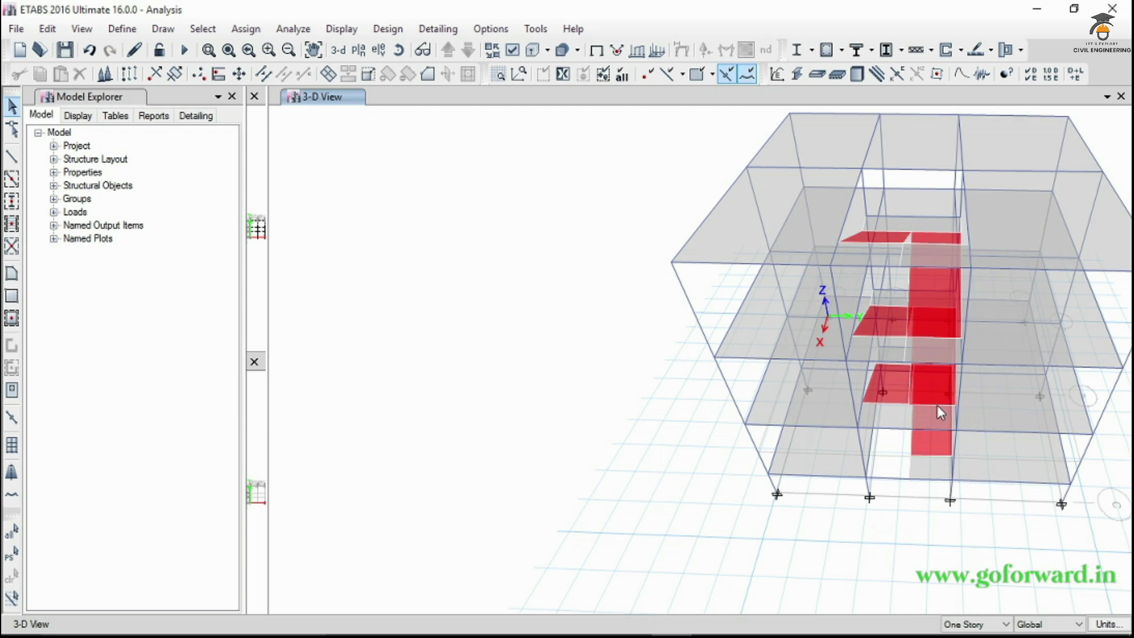
{"action": "left_click", "coordinate": [362, 52]}
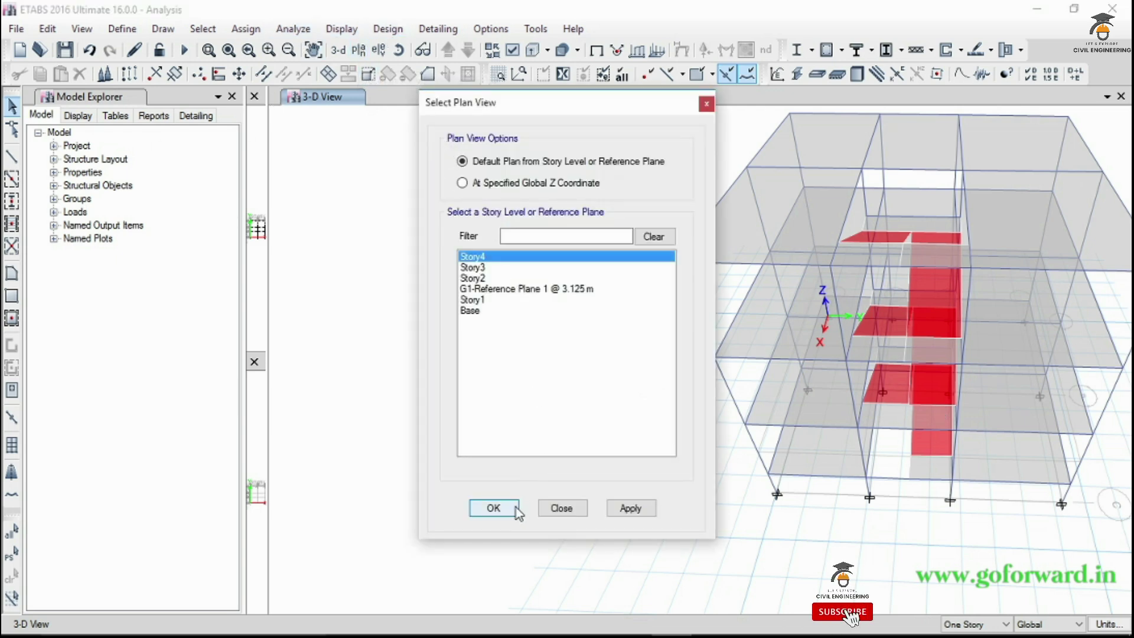
{"action": "left_click", "coordinate": [496, 510]}
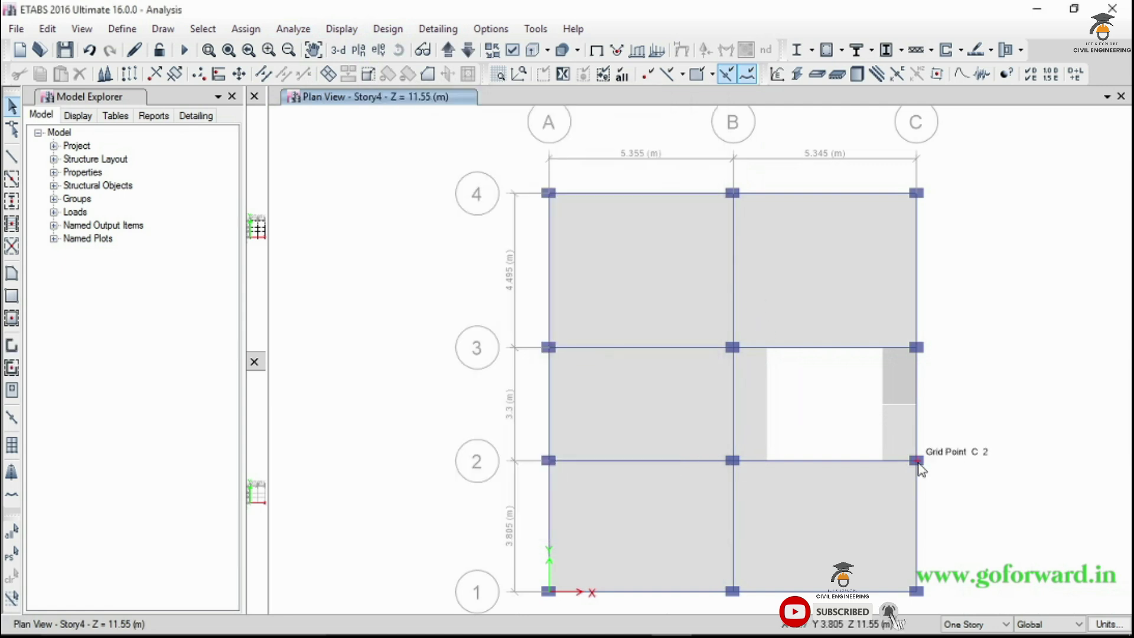
Set the plan to All Stories and select the narrow stair-bay slab along grid B and both slabs along grid C
{"action": "scroll", "coordinate": [837, 441], "scroll_direction": "up", "scroll_amount": 5}
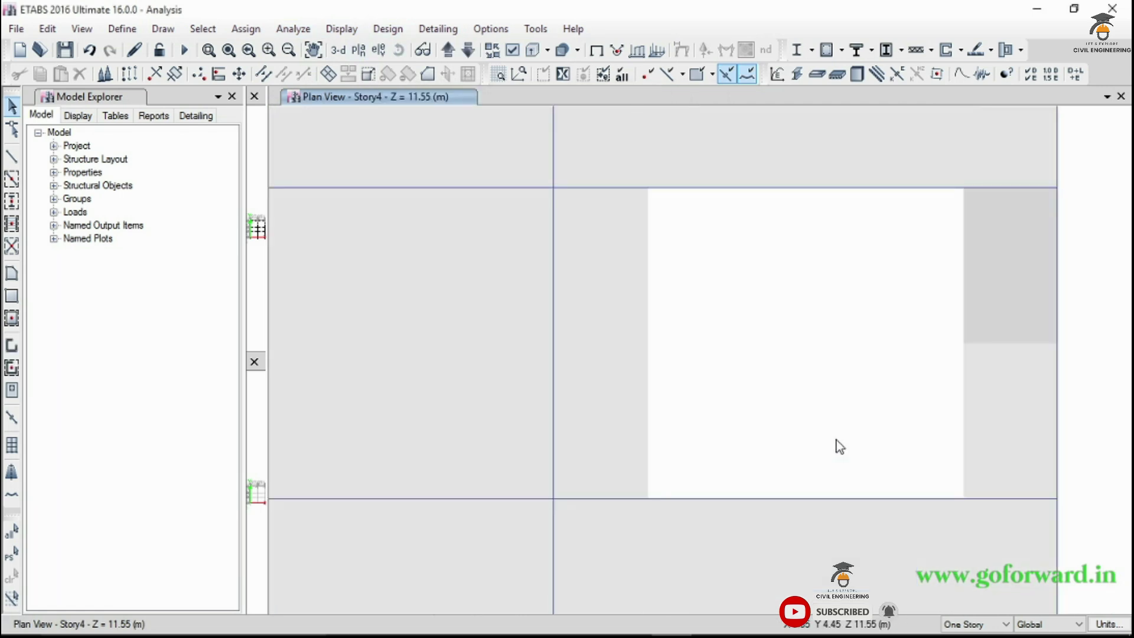
{"action": "left_click", "coordinate": [600, 357]}
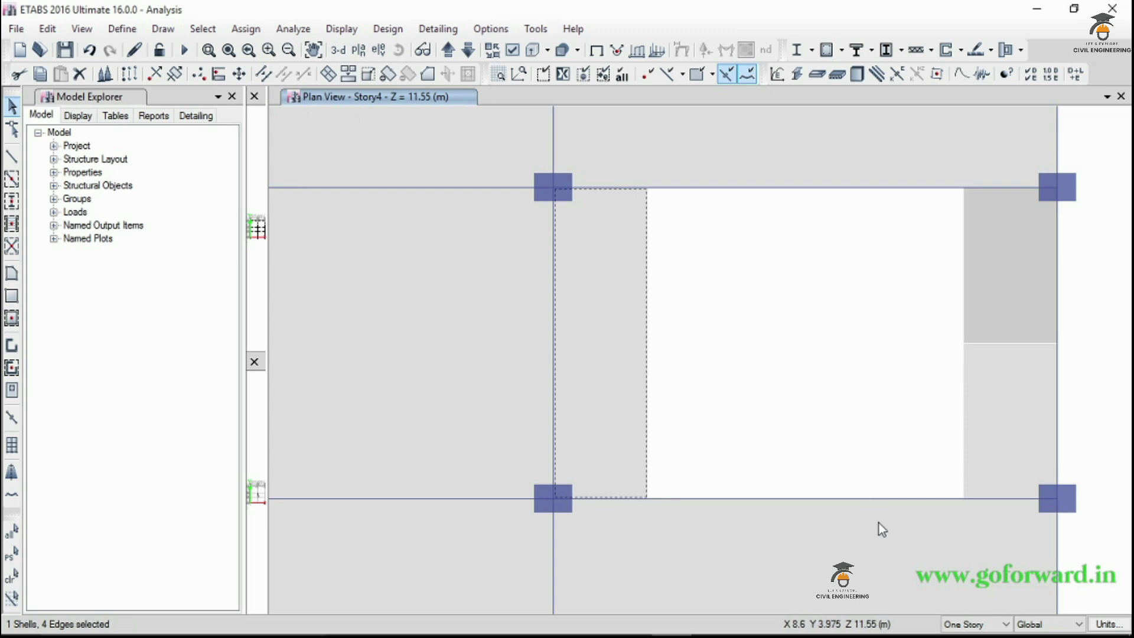
{"action": "left_click", "coordinate": [995, 626]}
{"action": "left_click", "coordinate": [969, 605]}
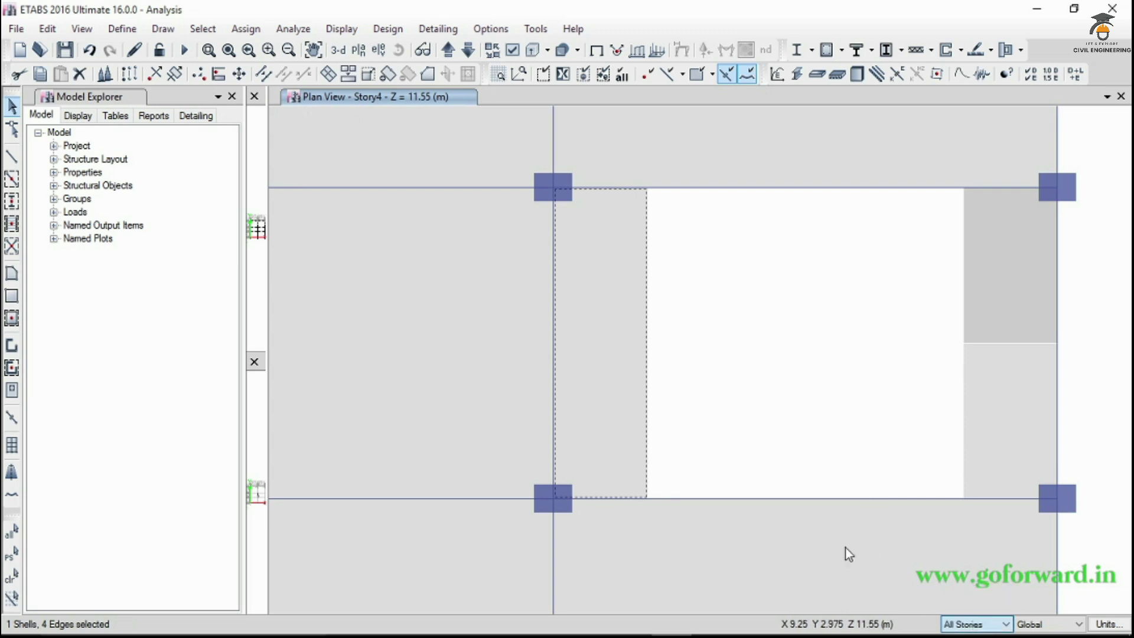
{"action": "left_click", "coordinate": [611, 370]}
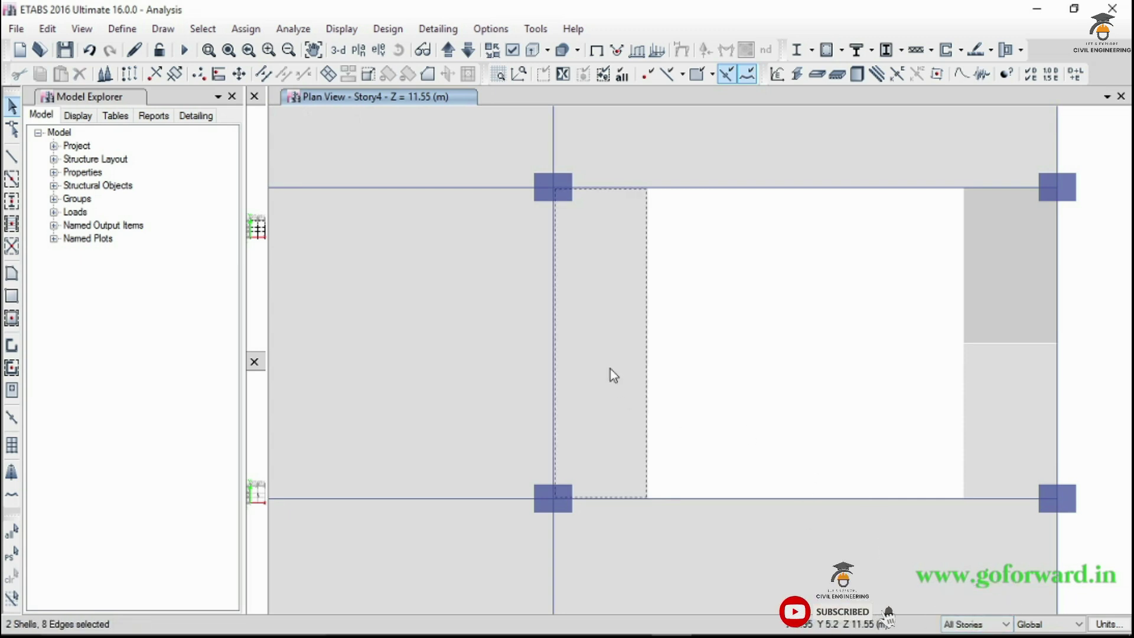
{"action": "left_click", "coordinate": [1033, 254]}
{"action": "left_click", "coordinate": [1021, 417]}
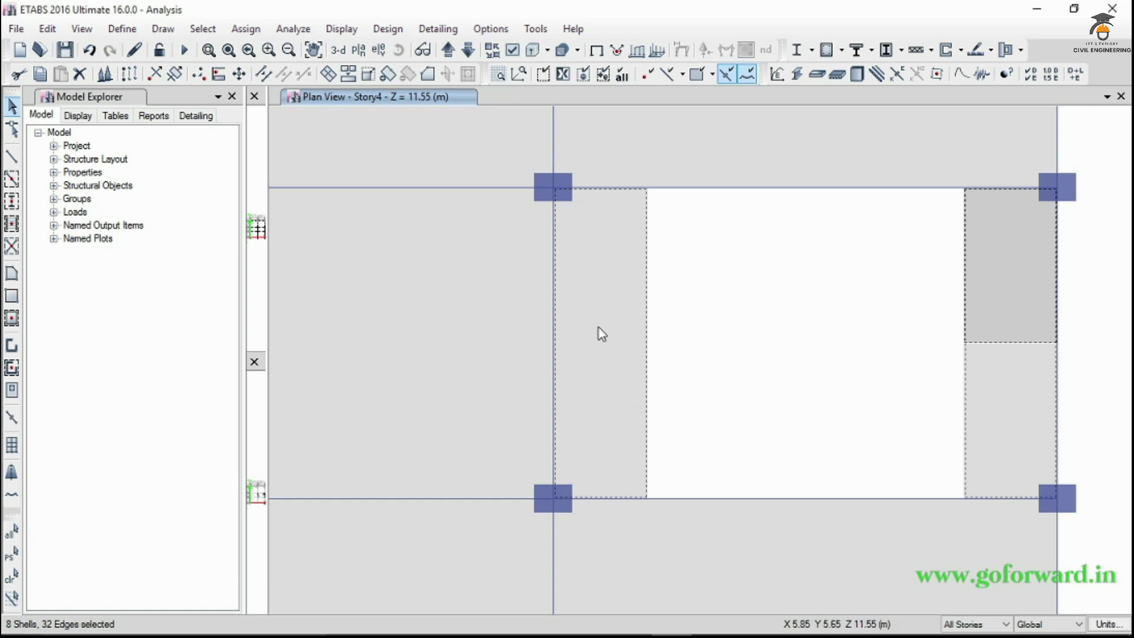
In the 3-D view, add the inclined flights on both sides of the stair to the selection and check them on every storey
{"action": "left_click", "coordinate": [338, 49]}
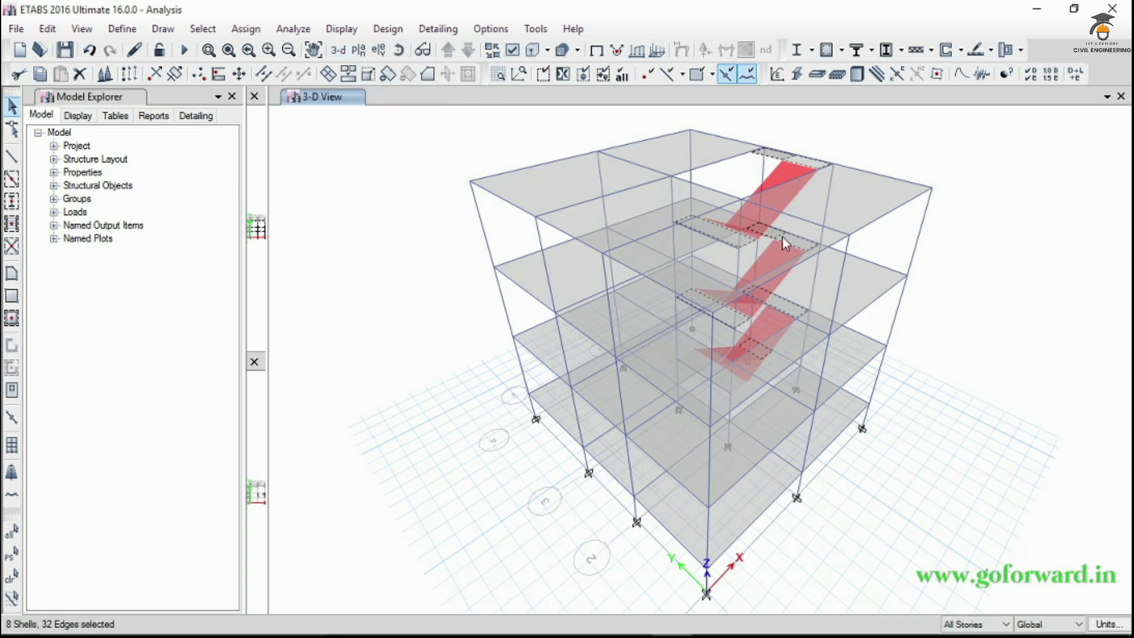
{"action": "scroll", "coordinate": [722, 454], "scroll_direction": "up", "scroll_amount": 5}
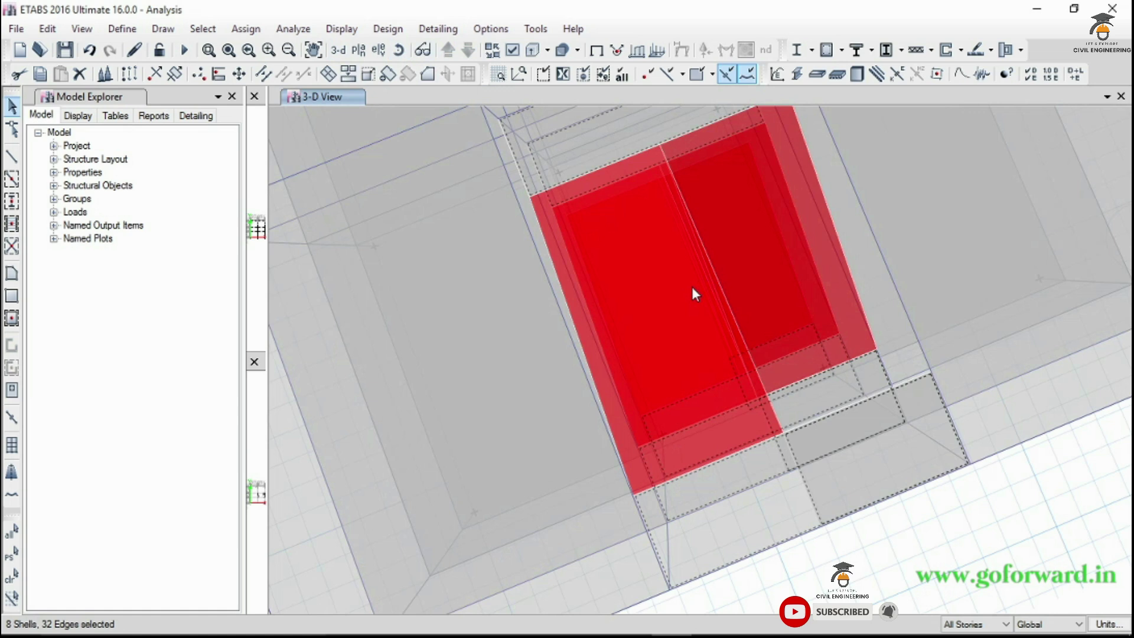
{"action": "left_click", "coordinate": [693, 288]}
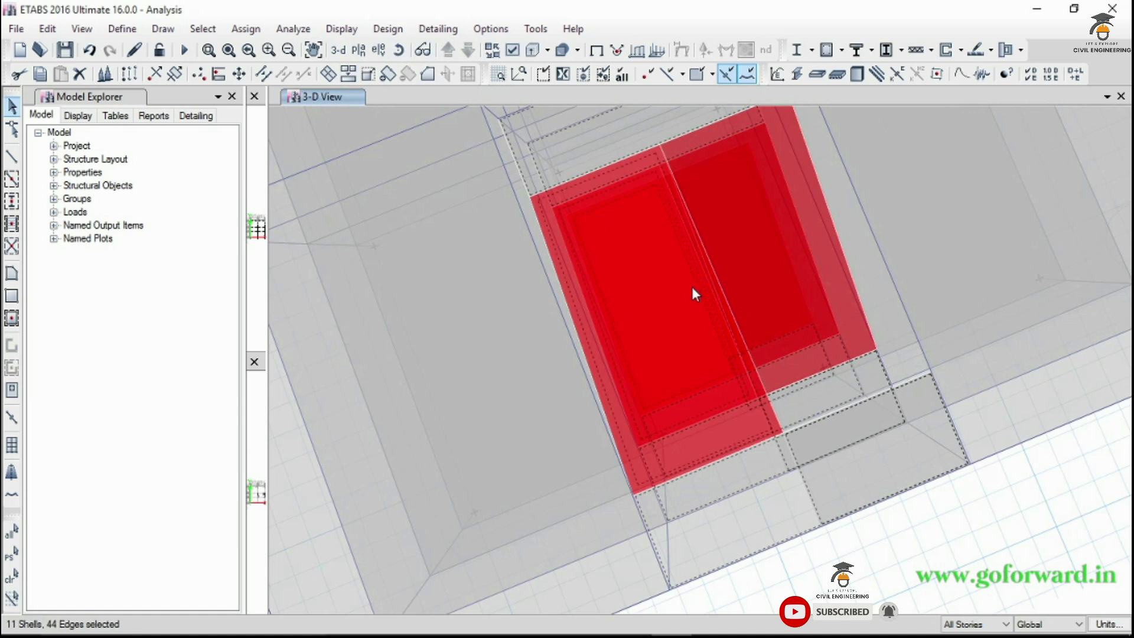
{"action": "left_click", "coordinate": [755, 241]}
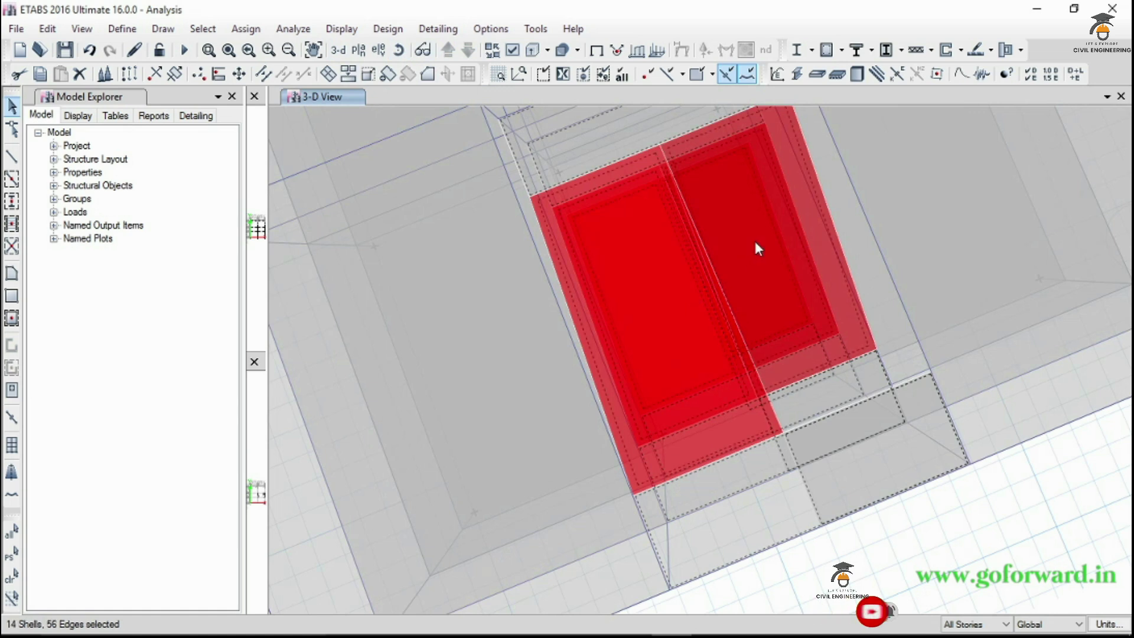
{"action": "left_click", "coordinate": [397, 54]}
{"action": "left_click_drag", "start_coordinate": [873, 464], "coordinate": [853, 267]}
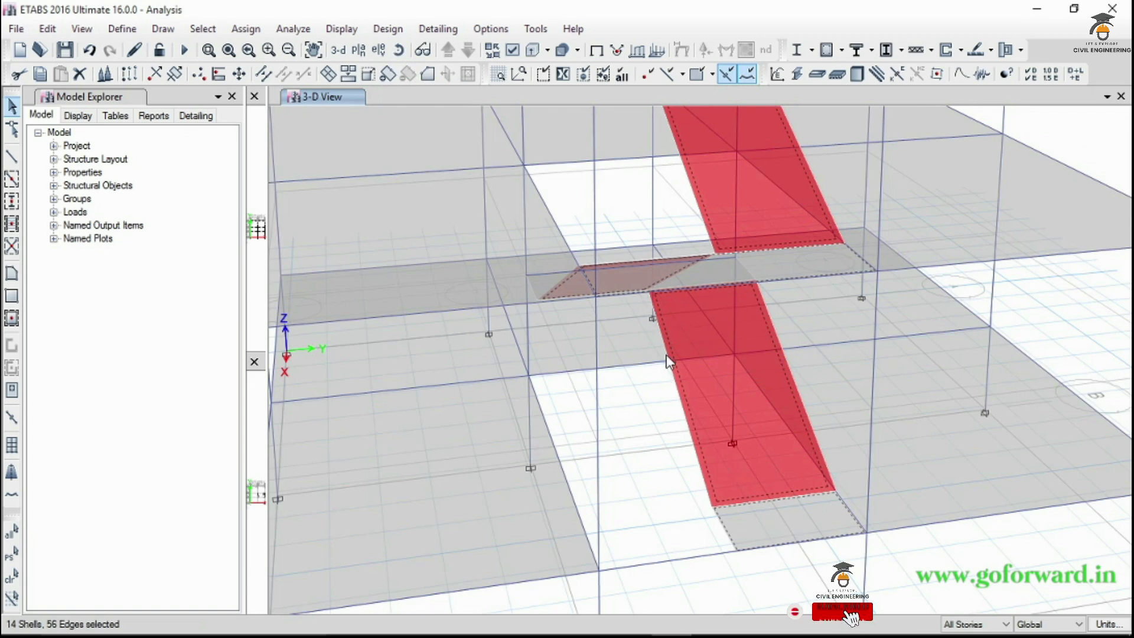
{"action": "scroll", "coordinate": [641, 327], "scroll_direction": "down", "scroll_amount": 5}
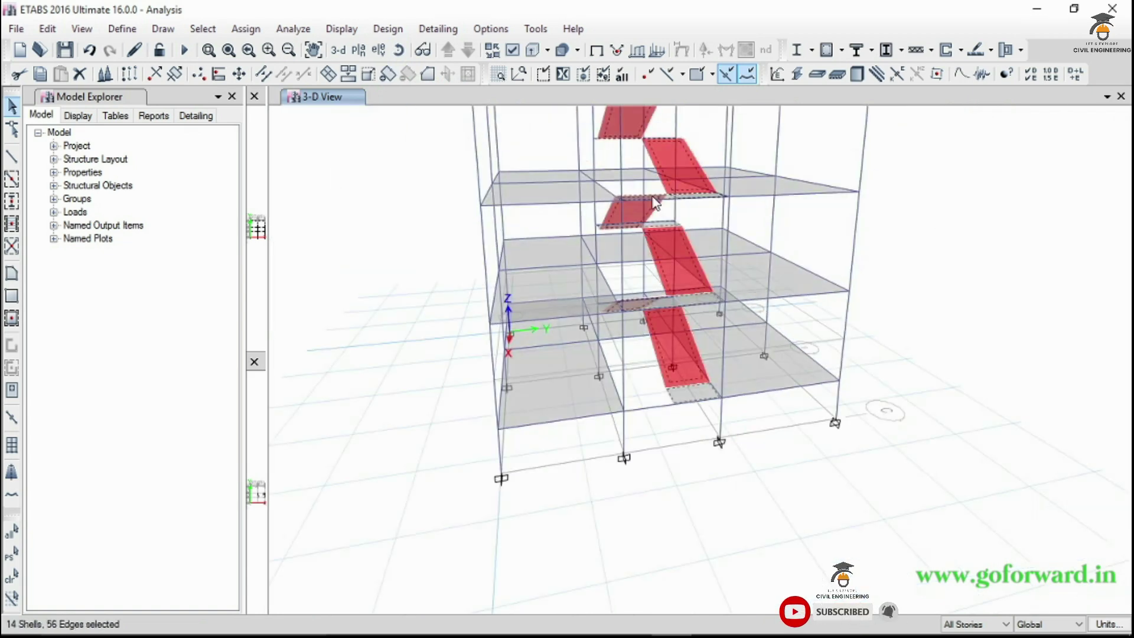
{"action": "scroll", "coordinate": [656, 203], "scroll_direction": "up", "scroll_amount": 5}
{"action": "scroll", "coordinate": [728, 295], "scroll_direction": "down", "scroll_amount": 5}
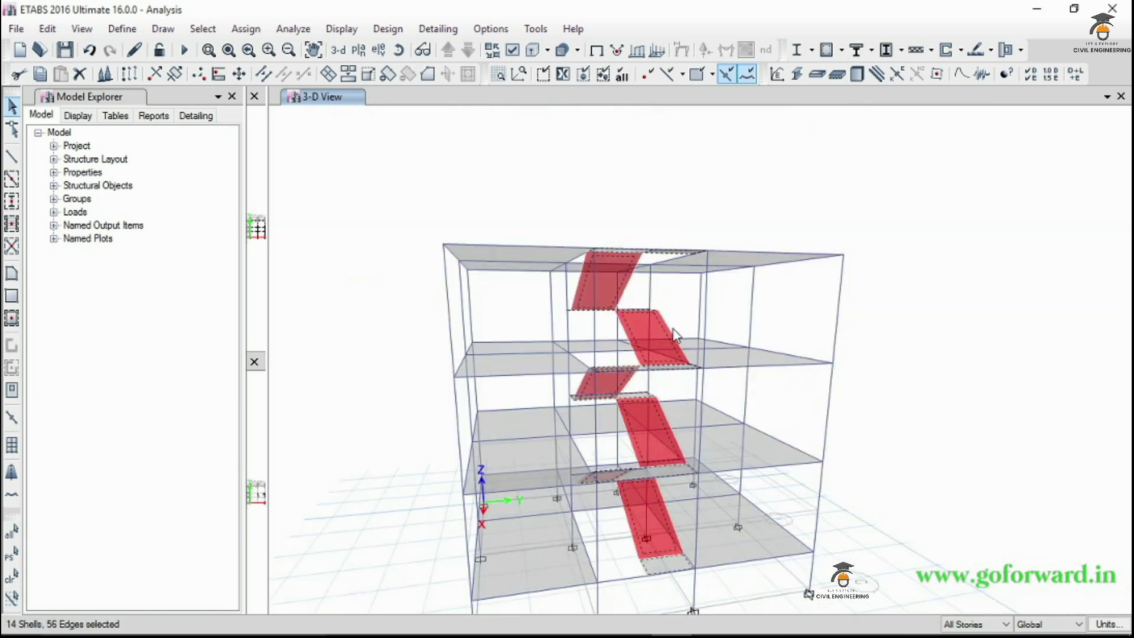
Assign a uniform gravity load of 2 kN/m² in the Live pattern to the selected stair slabs, replacing existing loads
{"action": "left_click", "coordinate": [245, 28]}
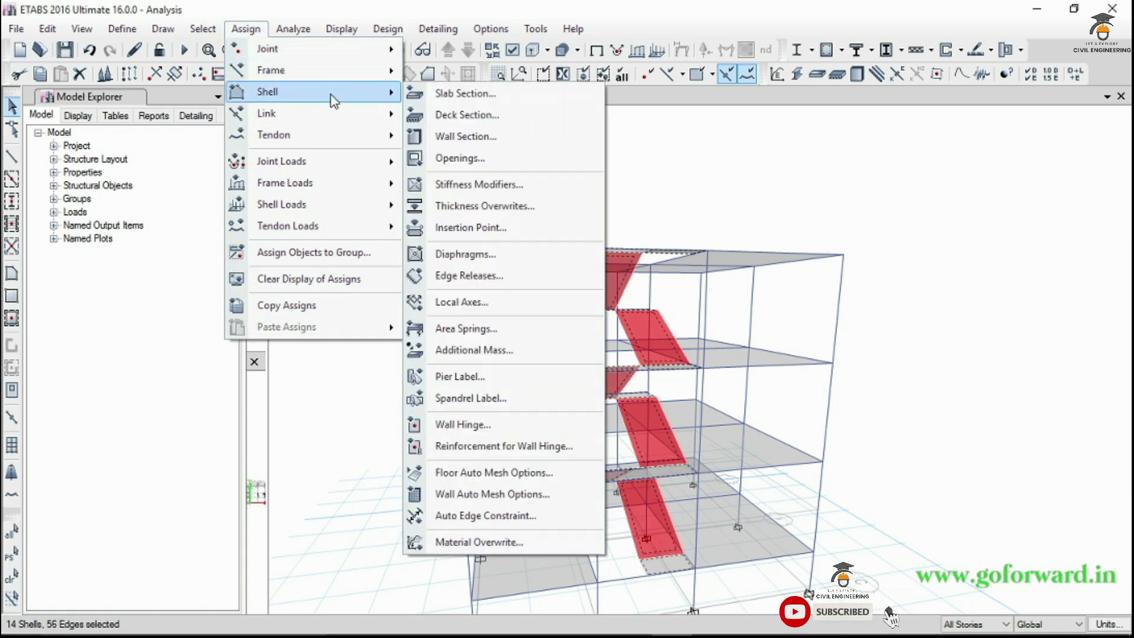
{"action": "mouse_move", "coordinate": [357, 211]}
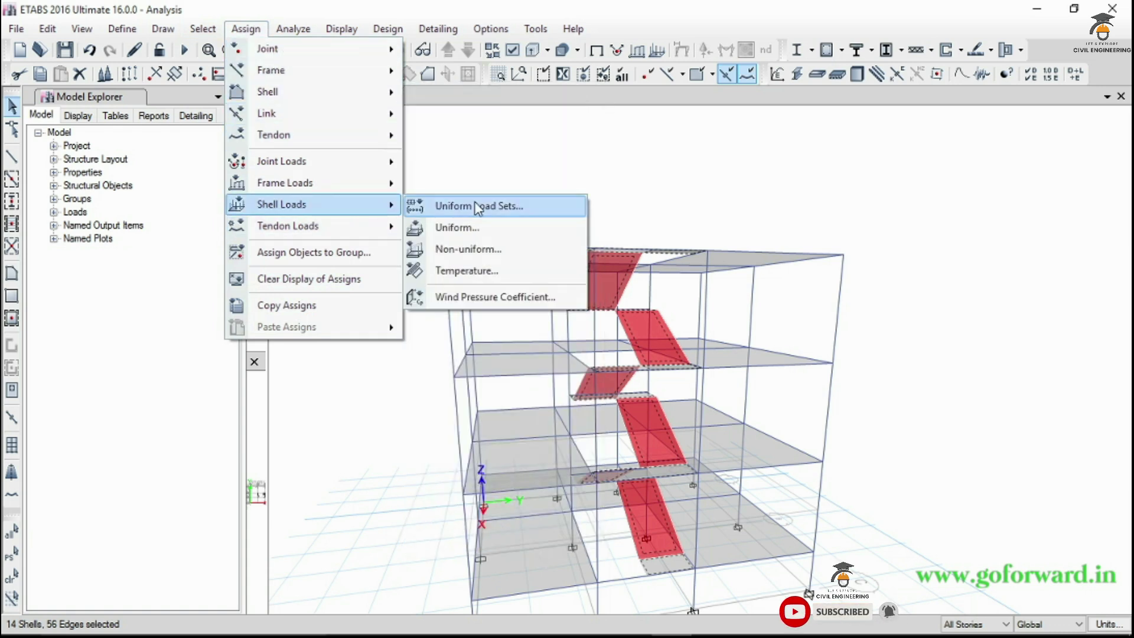
{"action": "left_click", "coordinate": [456, 226]}
{"action": "left_click", "coordinate": [612, 264]}
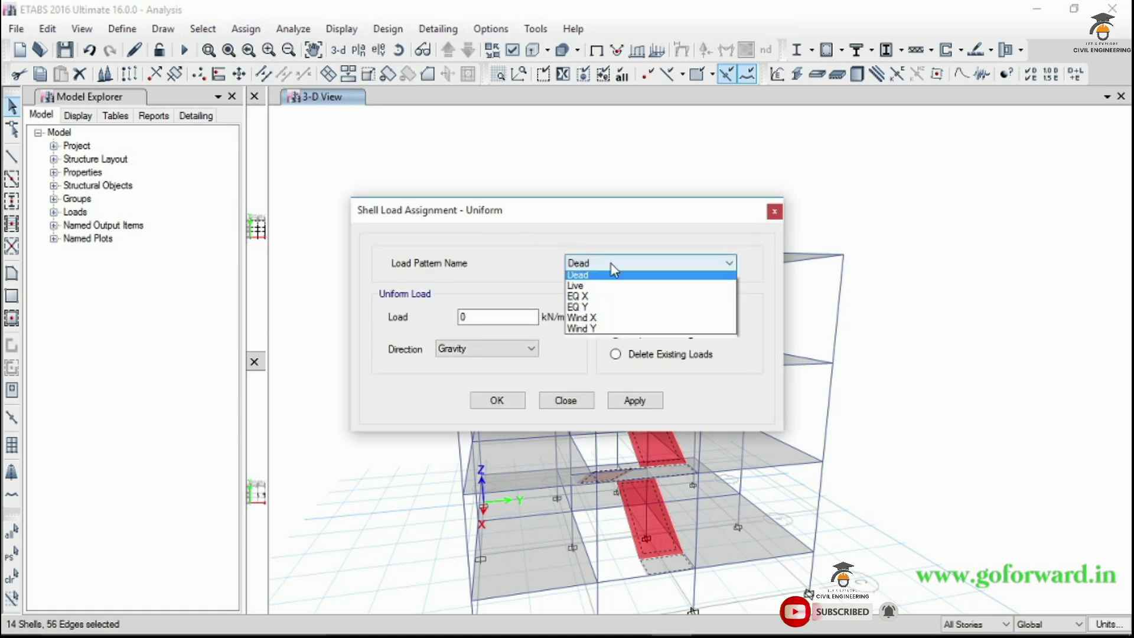
{"action": "left_click", "coordinate": [604, 275]}
{"action": "key", "text": "Down"}
{"action": "double_click", "coordinate": [500, 316]}
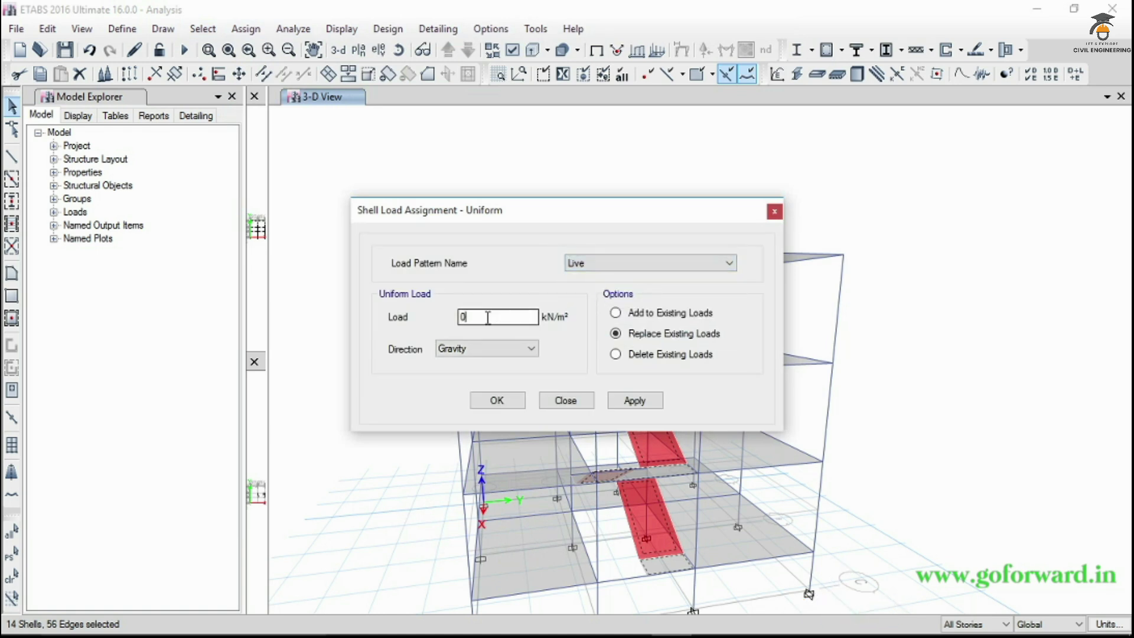
{"action": "type", "text": "2"}
{"action": "left_click", "coordinate": [635, 401]}
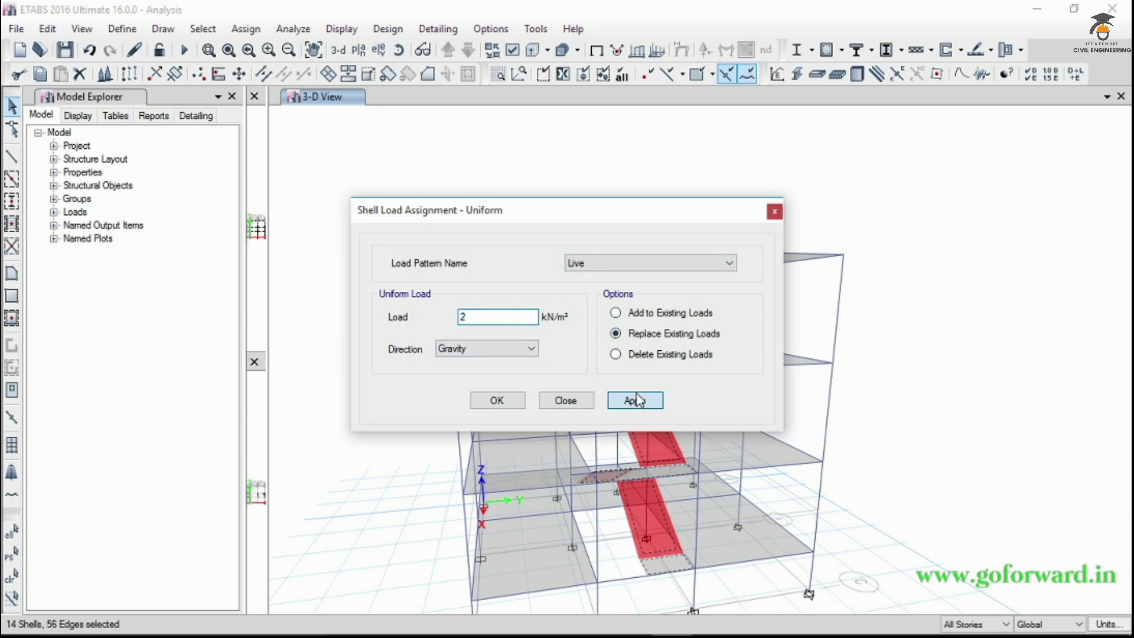
{"action": "left_click", "coordinate": [496, 400]}
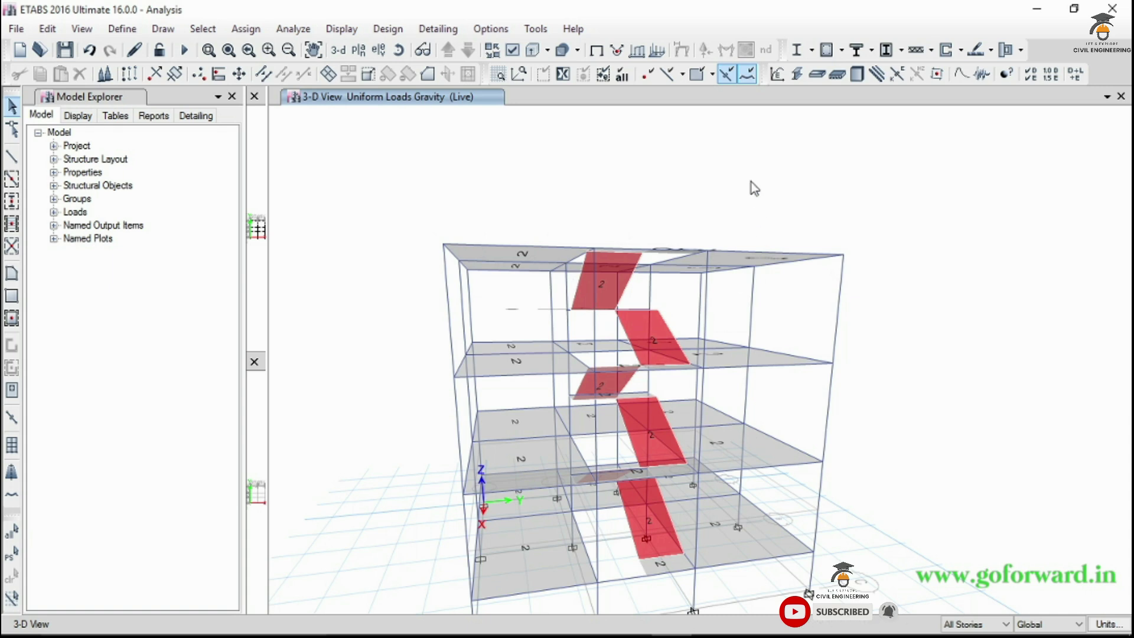
In the Story4 plan, select the stair-bay slabs along grids B and C across all stories, leaving out the flights
{"action": "left_click", "coordinate": [359, 51]}
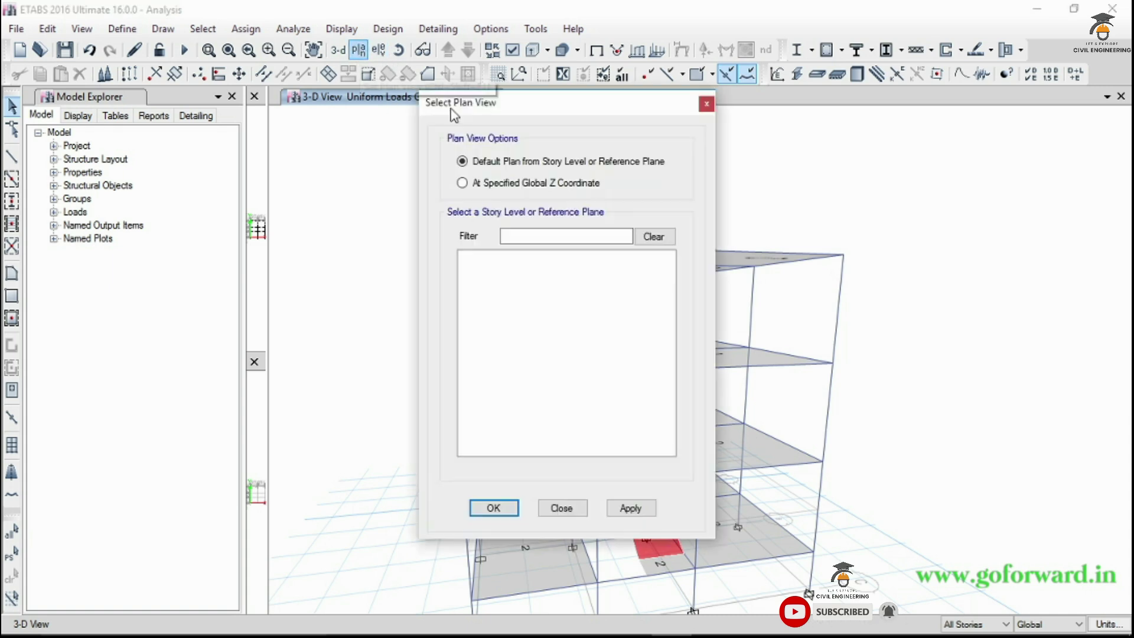
{"action": "left_click", "coordinate": [498, 507]}
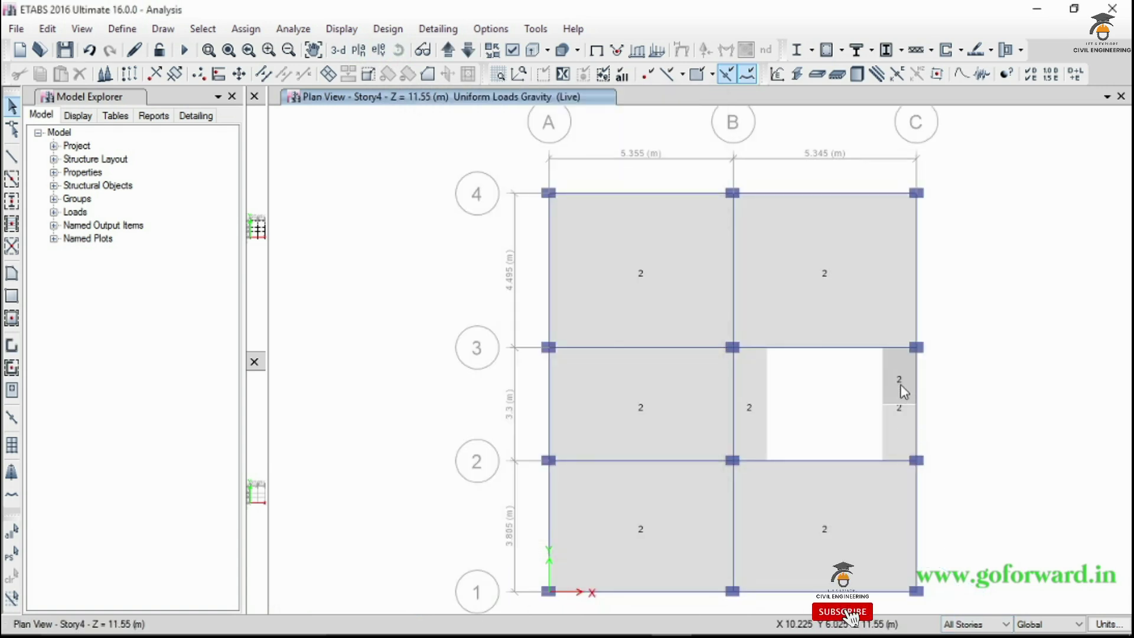
{"action": "left_click", "coordinate": [902, 413]}
{"action": "left_click", "coordinate": [904, 431]}
{"action": "left_click", "coordinate": [749, 398]}
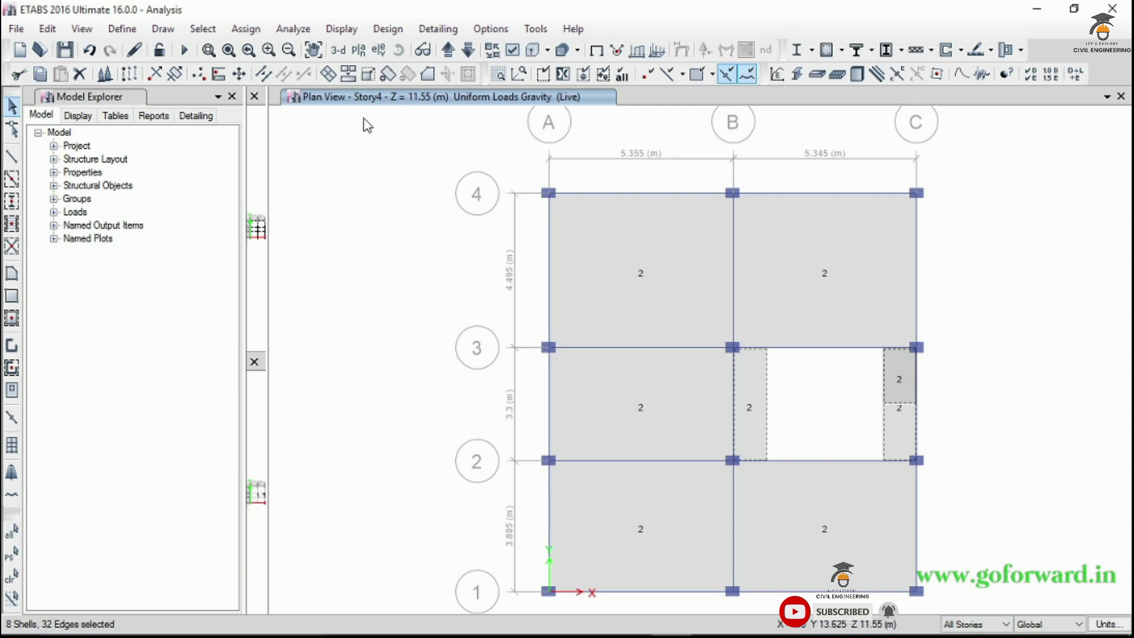
Assign a uniform gravity load of 0.52 kN/m² in the Dead pattern to the selected stair-bay slabs, replacing existing loads
{"action": "left_click", "coordinate": [256, 31]}
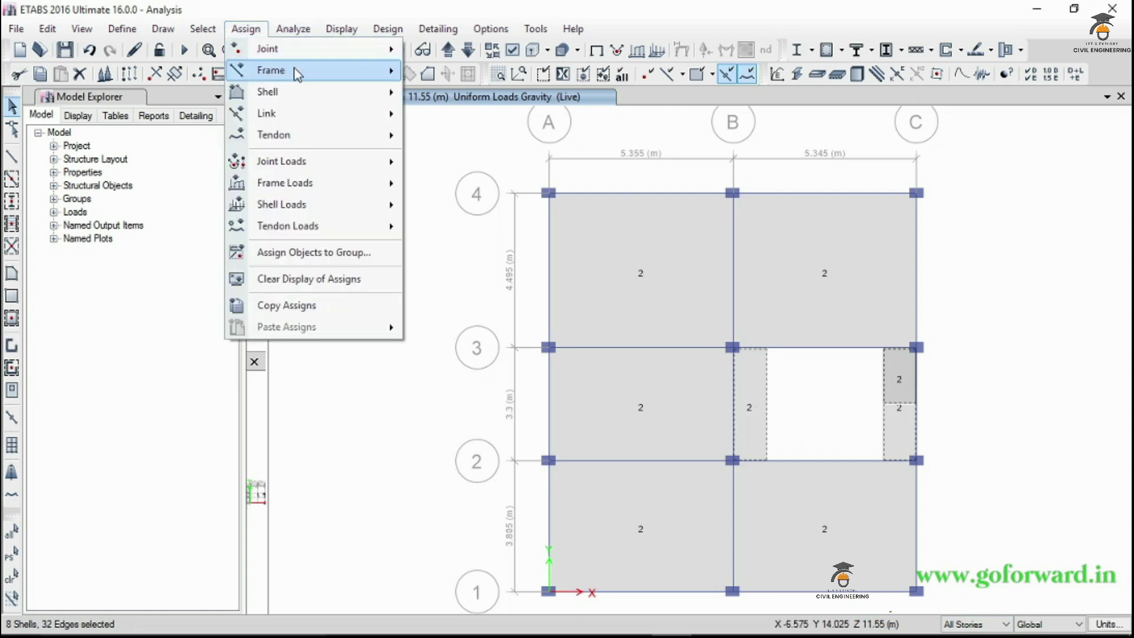
{"action": "mouse_move", "coordinate": [296, 72]}
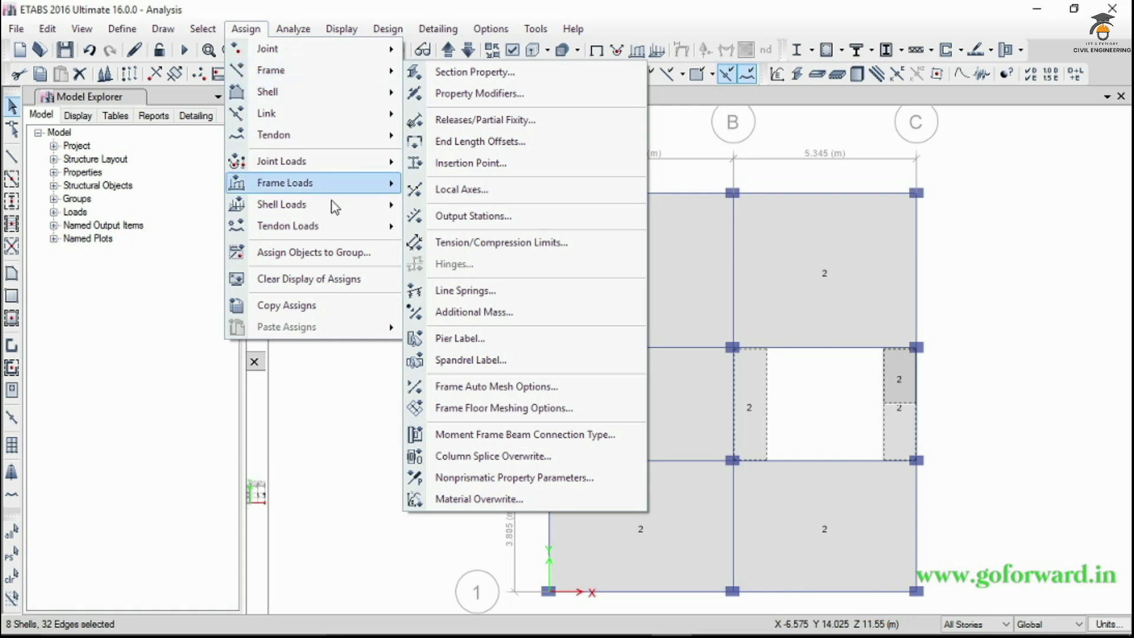
{"action": "mouse_move", "coordinate": [336, 207]}
{"action": "left_click", "coordinate": [452, 230]}
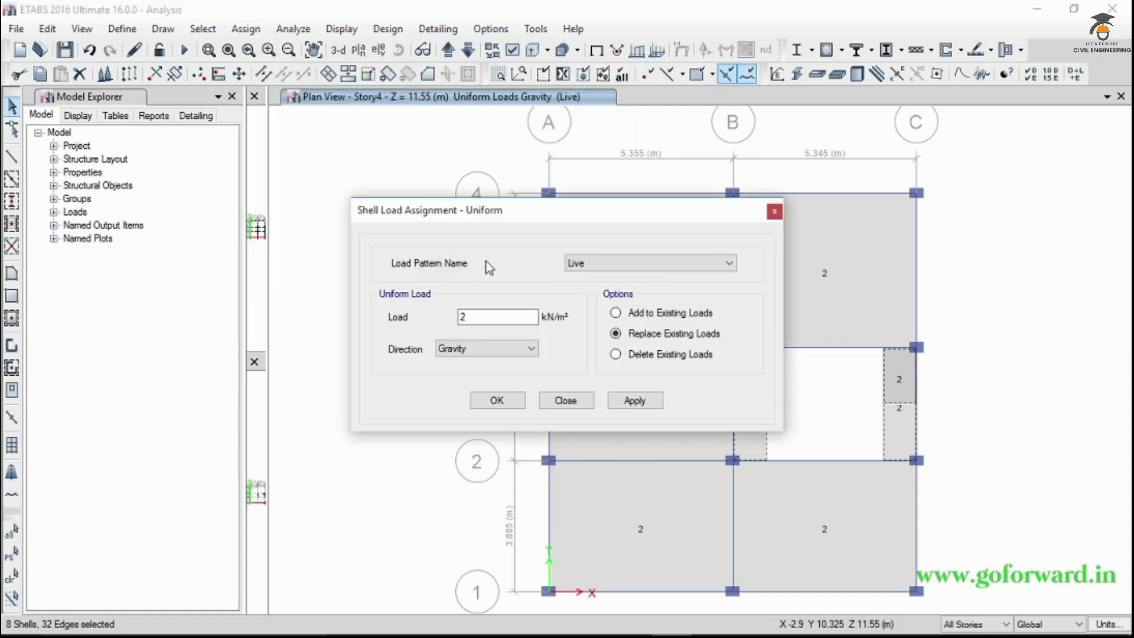
{"action": "left_click", "coordinate": [626, 265]}
{"action": "left_click", "coordinate": [600, 276]}
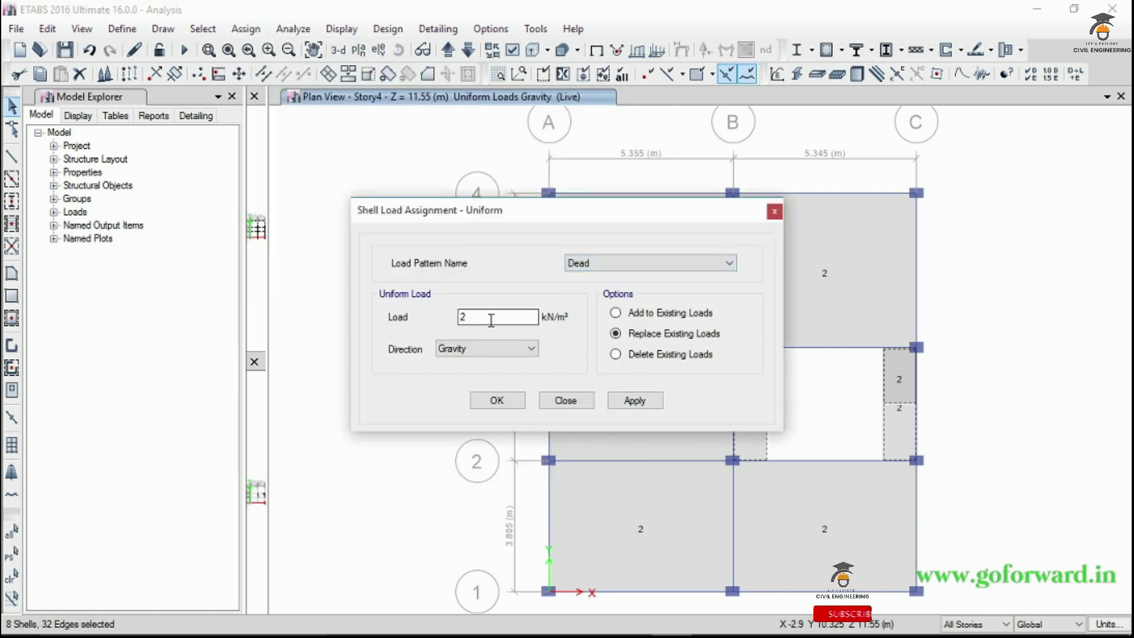
{"action": "double_click", "coordinate": [485, 320]}
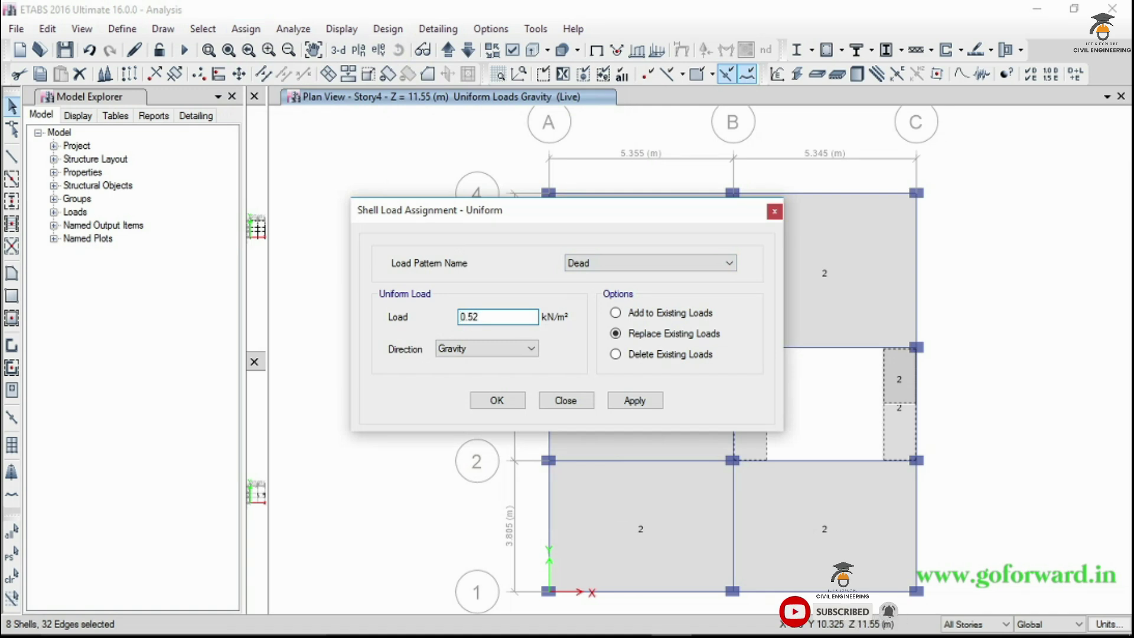
{"action": "left_click", "coordinate": [617, 402]}
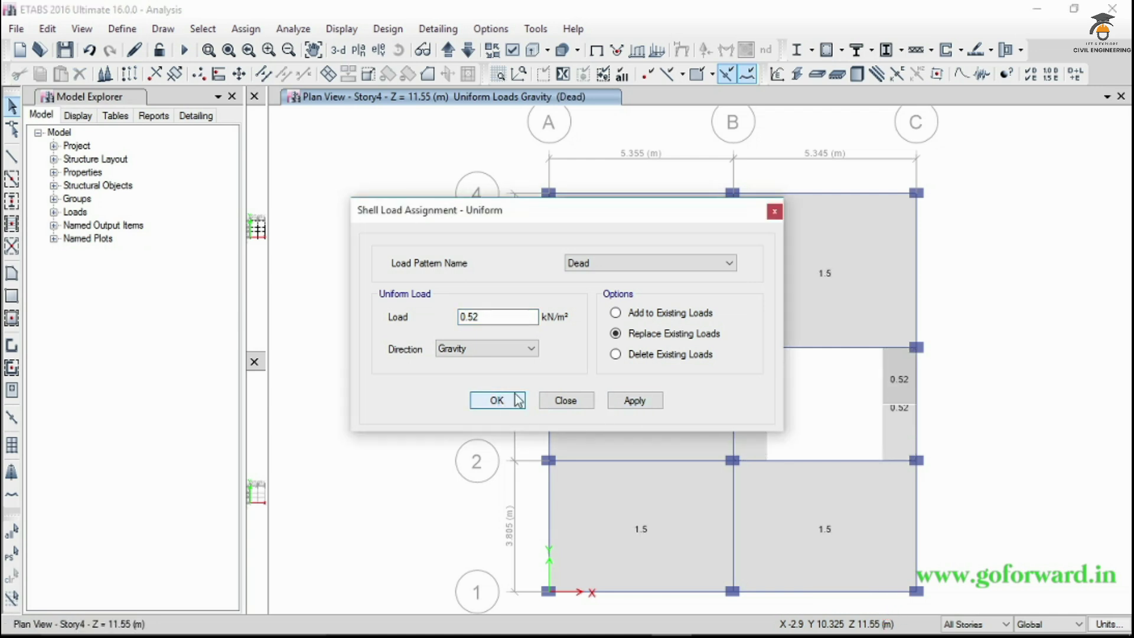
{"action": "left_click", "coordinate": [565, 402]}
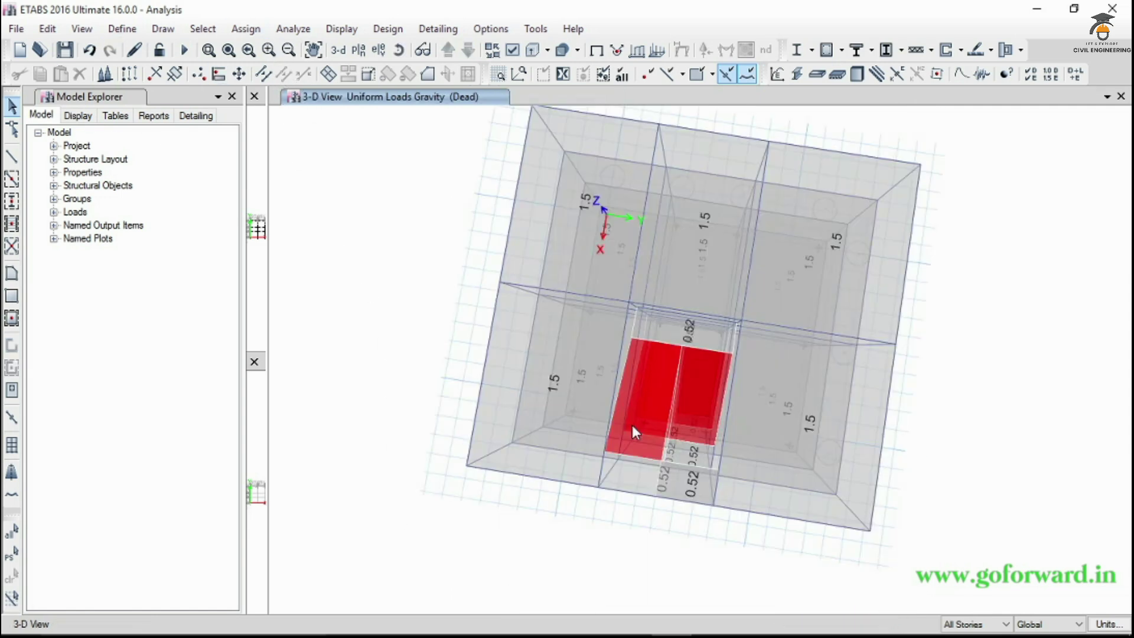
In the 3-D view, select the inclined stair flights on both sides of the stair bay on every storey
{"action": "scroll", "coordinate": [633, 425], "scroll_direction": "up", "scroll_amount": 3}
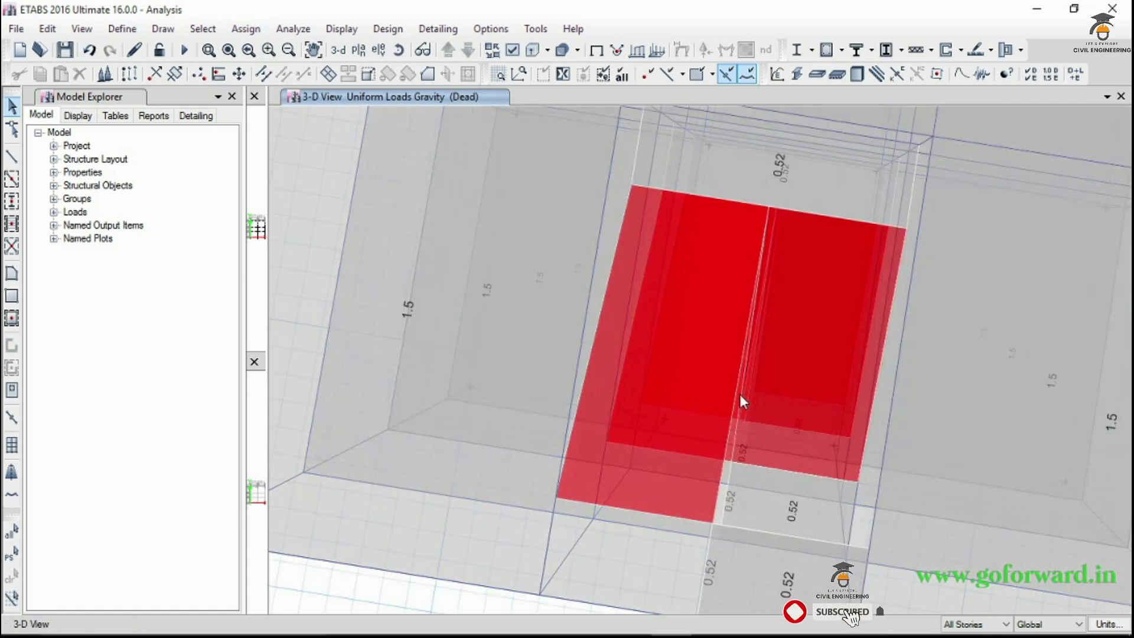
{"action": "left_click", "coordinate": [673, 324]}
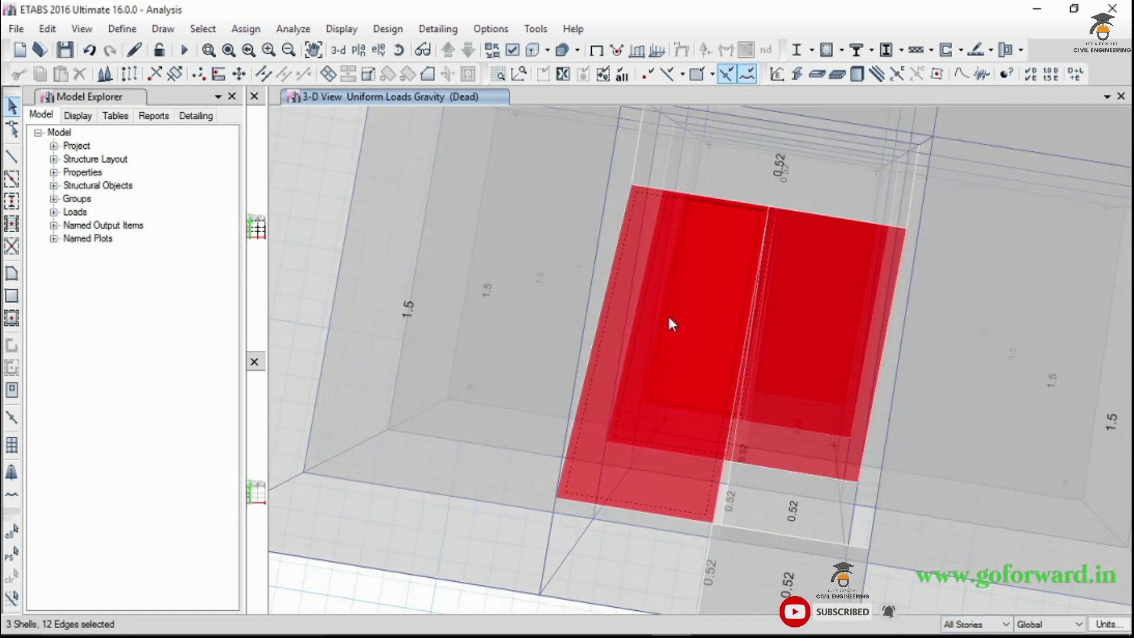
{"action": "left_click", "coordinate": [832, 304]}
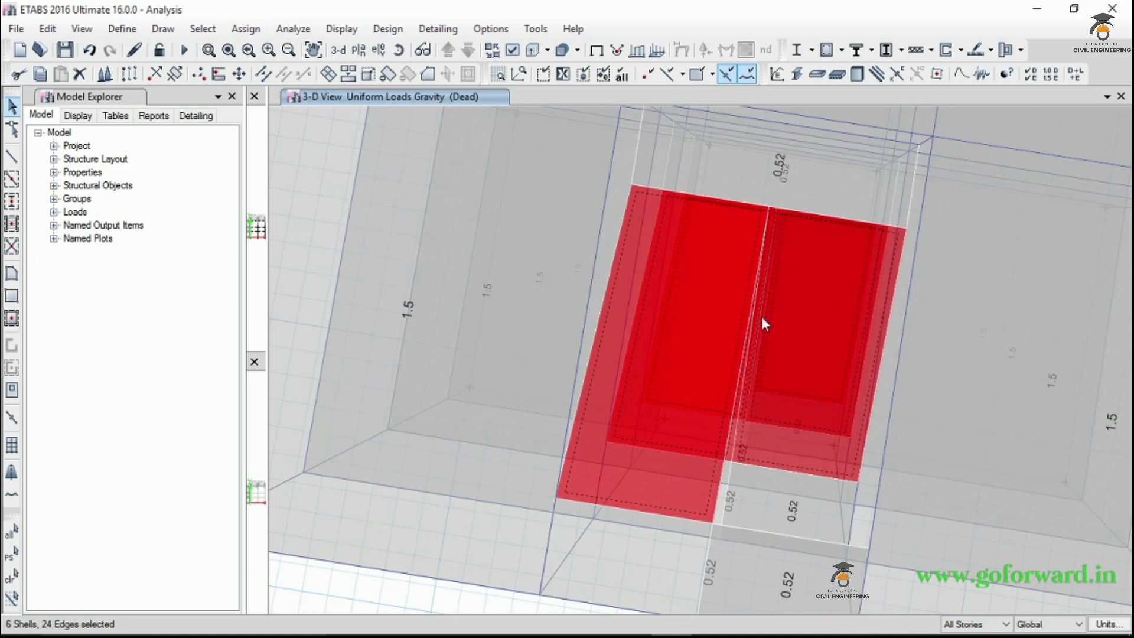
Assign a uniform gravity load of 1.3 kN/m² in the Dead pattern to the selected stair flights, replacing existing loads
{"action": "left_click", "coordinate": [246, 28]}
{"action": "mouse_move", "coordinate": [304, 71]}
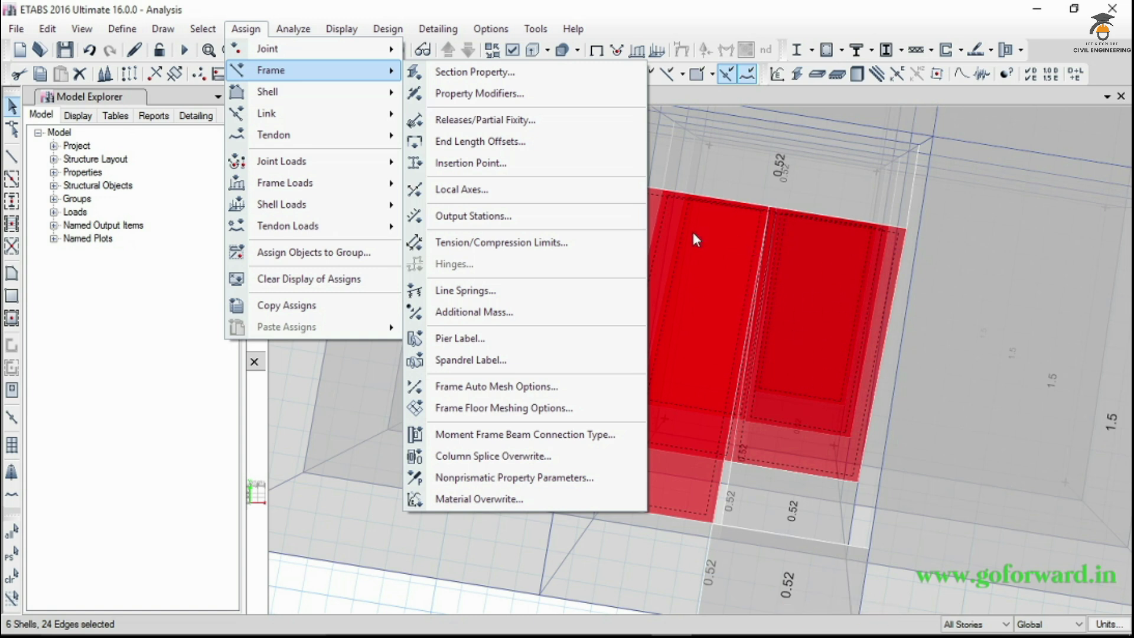
{"action": "mouse_move", "coordinate": [292, 188]}
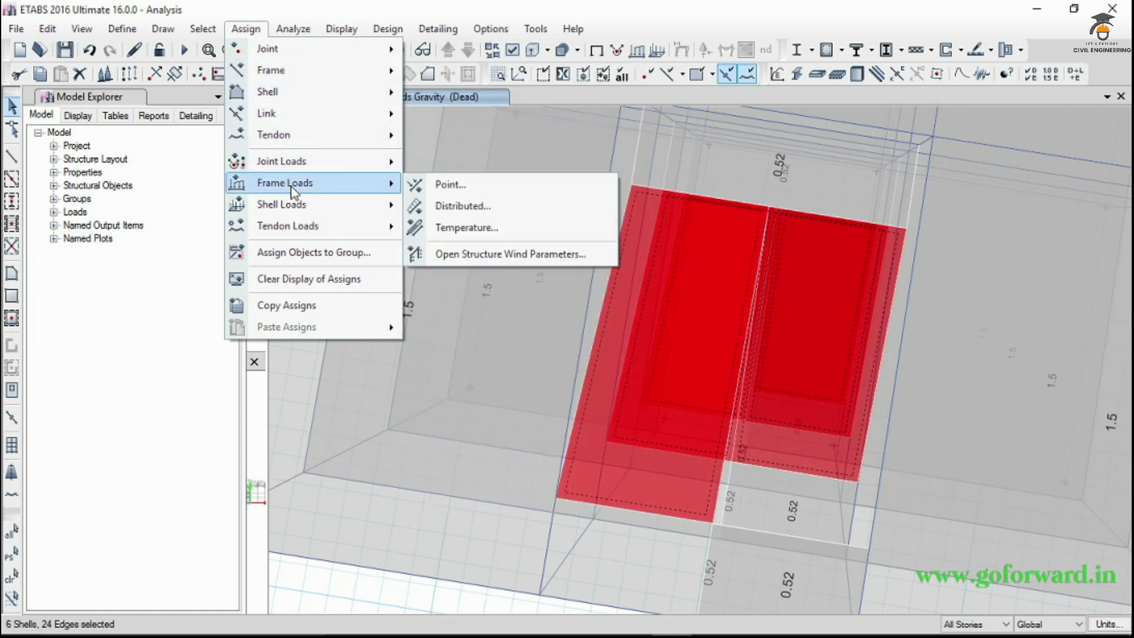
{"action": "mouse_move", "coordinate": [314, 209]}
{"action": "left_click", "coordinate": [449, 233]}
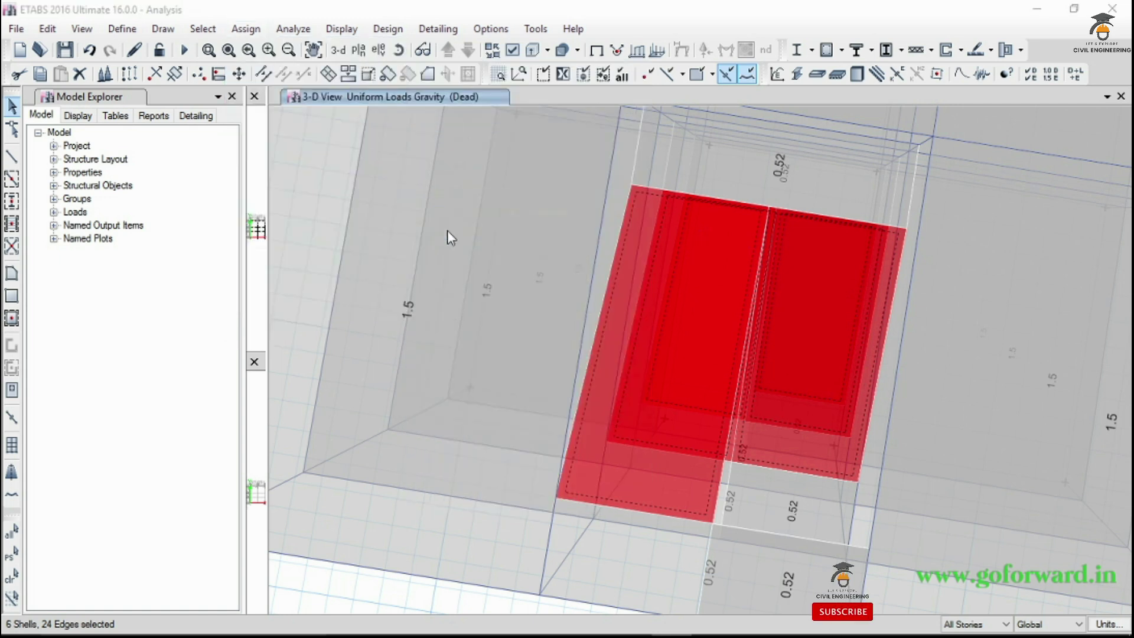
{"action": "double_click", "coordinate": [502, 317]}
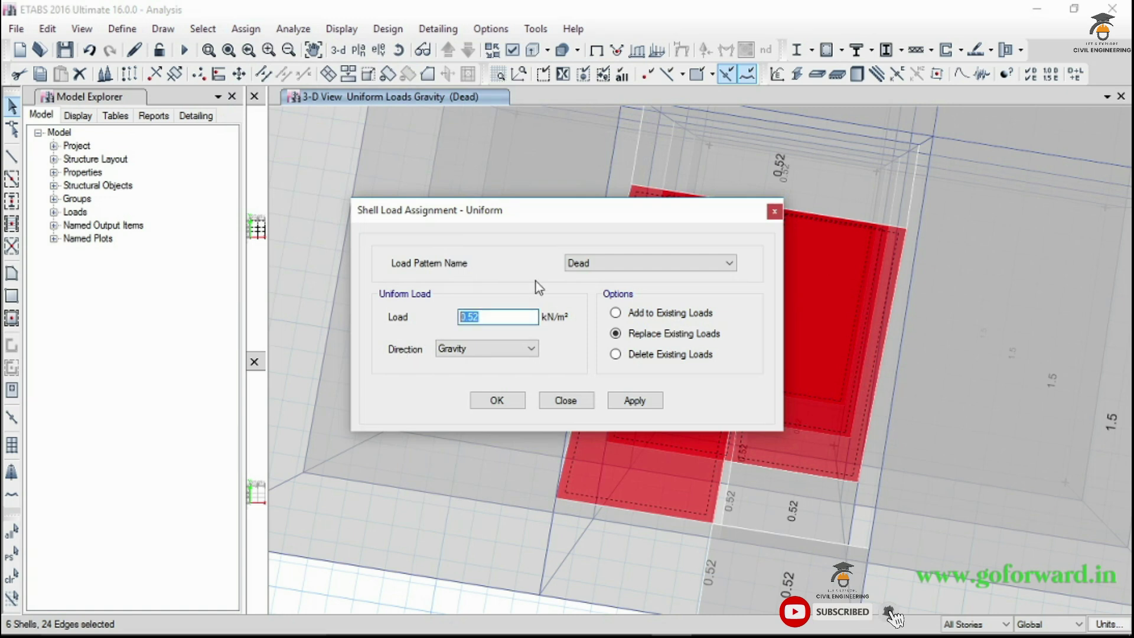
{"action": "type", "text": "1.3"}
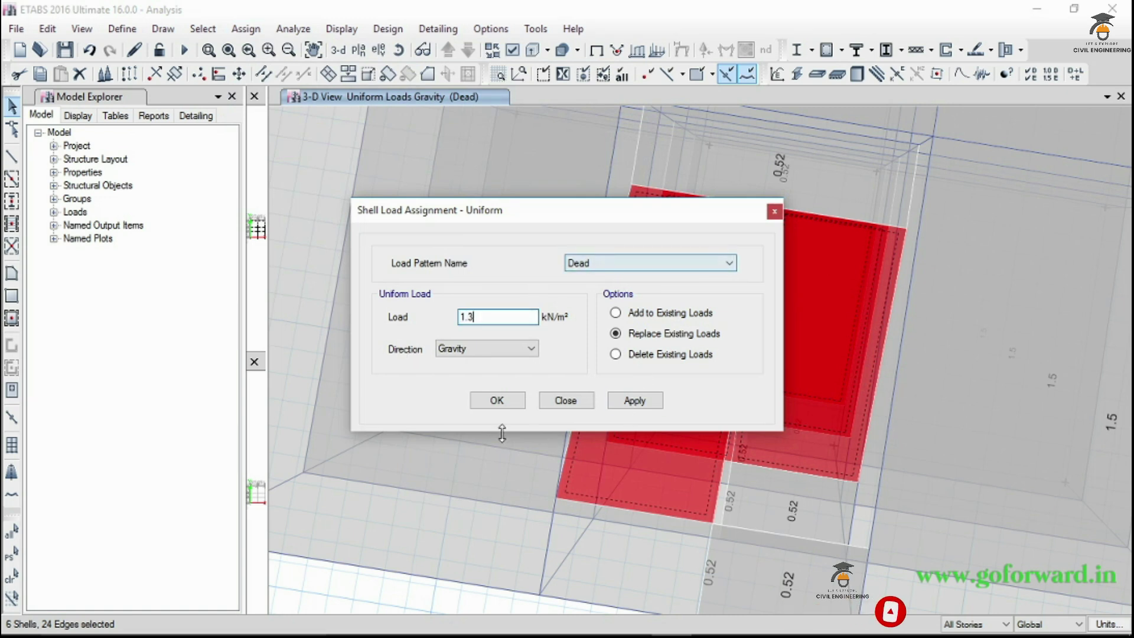
{"action": "left_click", "coordinate": [626, 399]}
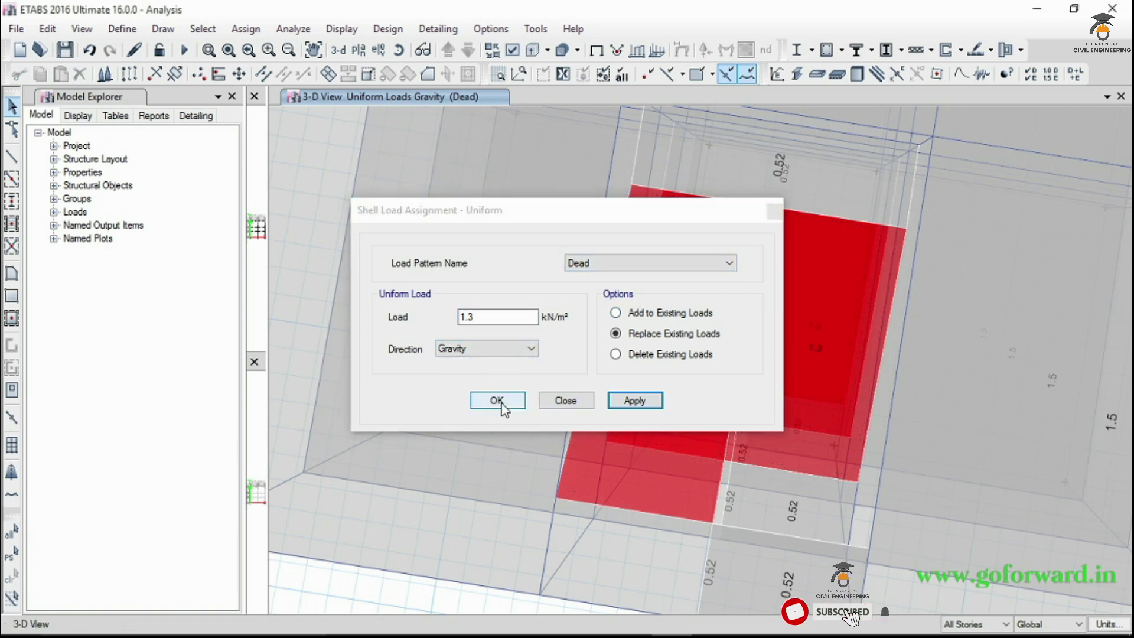
{"action": "key", "text": "Return"}
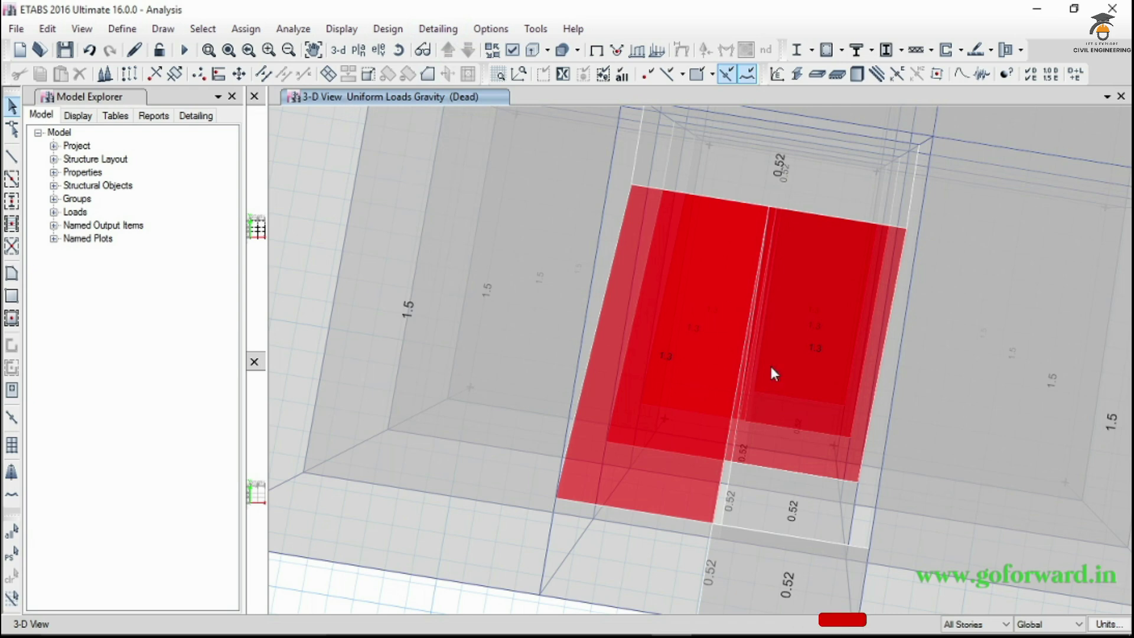
{"action": "scroll", "coordinate": [782, 378], "scroll_direction": "down", "scroll_amount": 3}
{"action": "scroll", "coordinate": [768, 387], "scroll_direction": "down", "scroll_amount": 2}
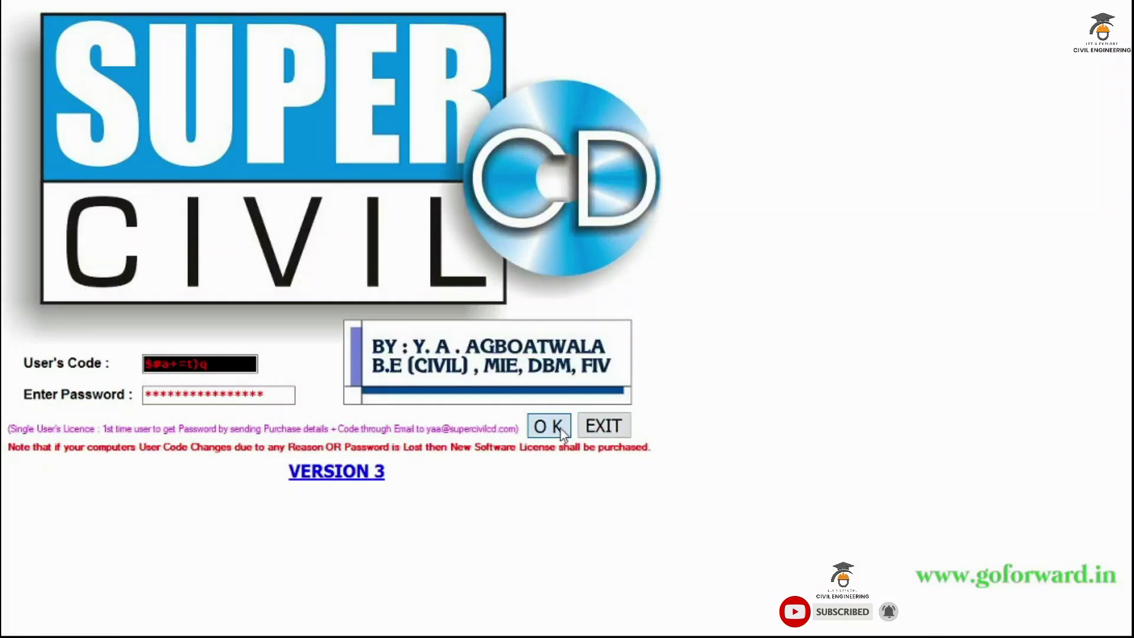
Switch to Super Civil CD, log in, and open the standard staircase design table in Part 2
{"action": "left_click", "coordinate": [548, 426]}
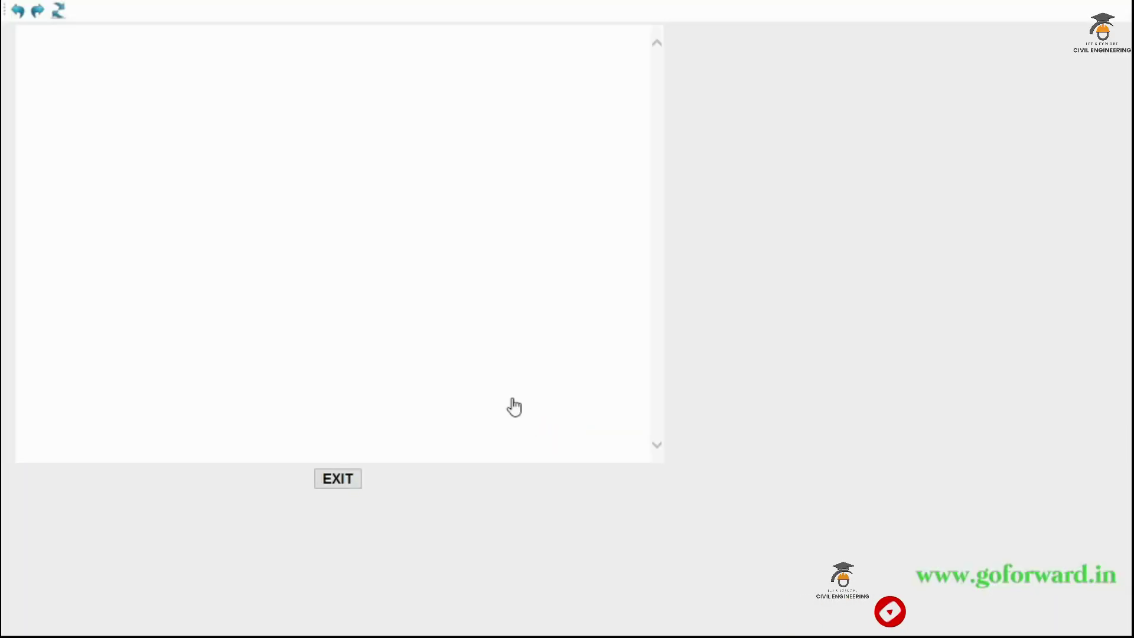
{"action": "scroll", "coordinate": [664, 236], "scroll_direction": "down", "scroll_amount": 1}
{"action": "left_click_drag", "start_coordinate": [665, 239], "coordinate": [672, 407]}
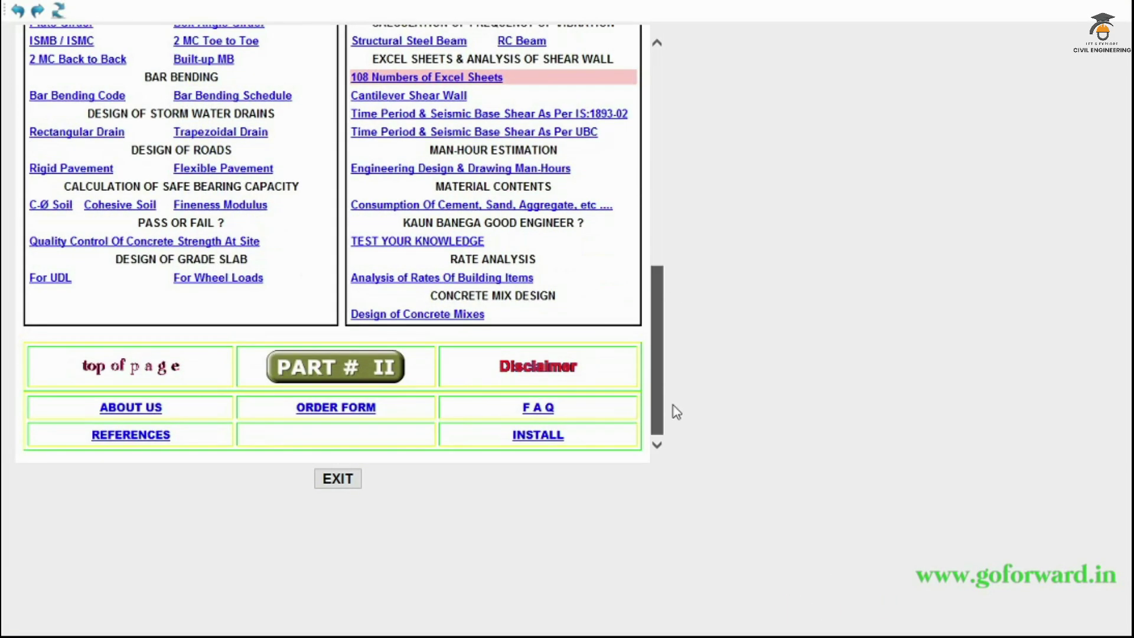
{"action": "left_click", "coordinate": [384, 374]}
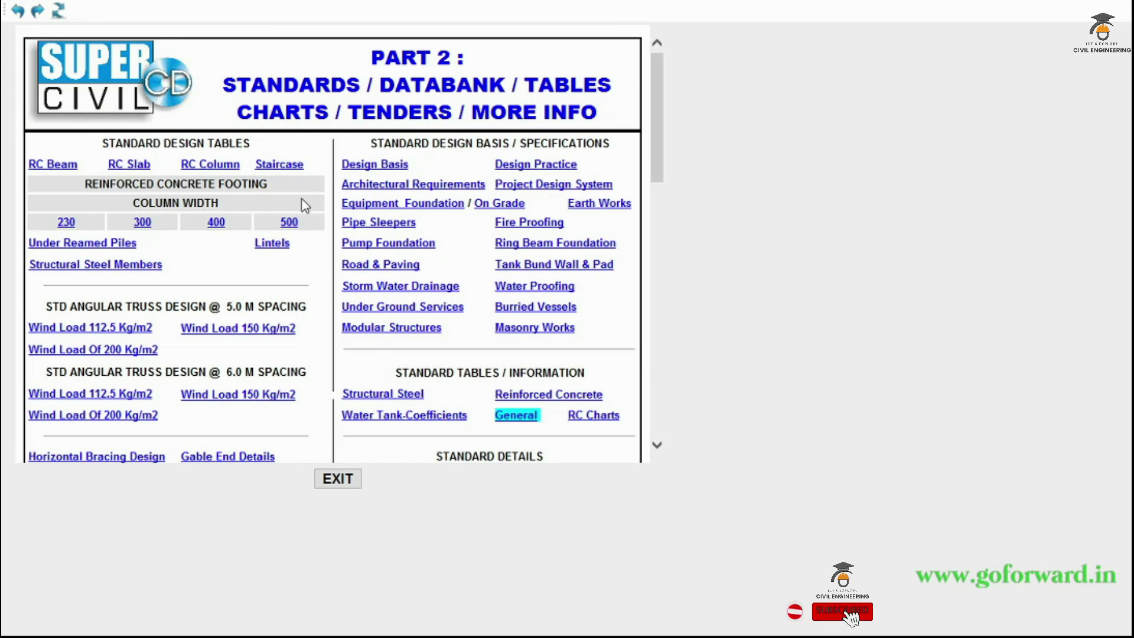
{"action": "left_click", "coordinate": [291, 166]}
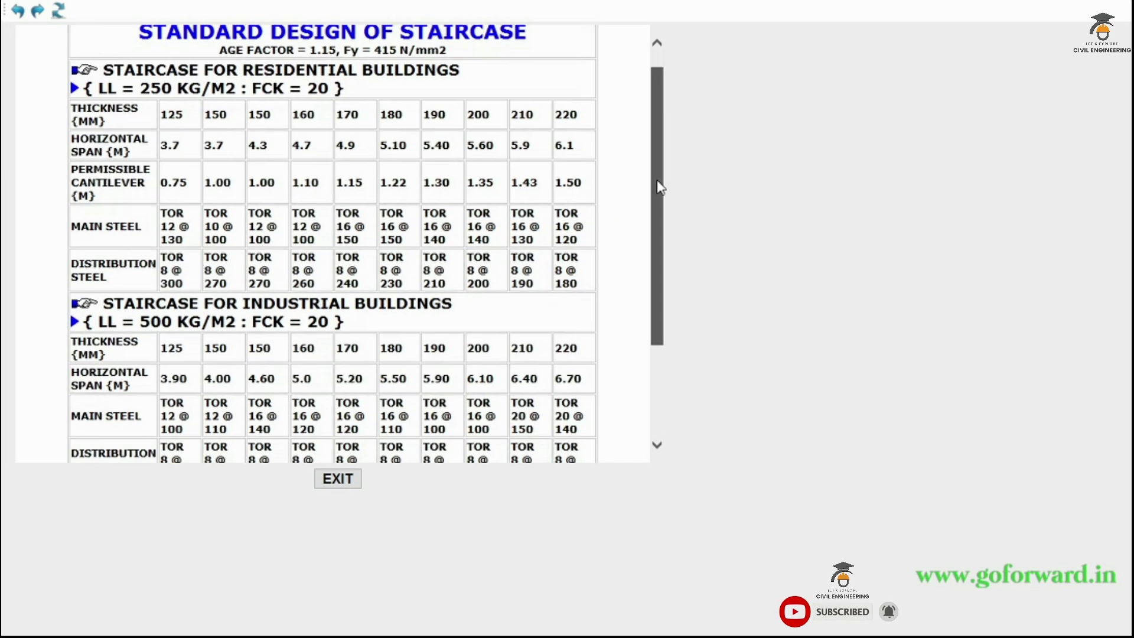
Examine the residential design values for the 190 mm thick staircase, the industrial staircase table, and the riser and tread notes
{"action": "mouse_move", "coordinate": [658, 136]}
{"action": "left_mouse_down"}
{"action": "mouse_move", "coordinate": [657, 214]}
{"action": "mouse_move", "coordinate": [658, 143]}
{"action": "left_mouse_up"}
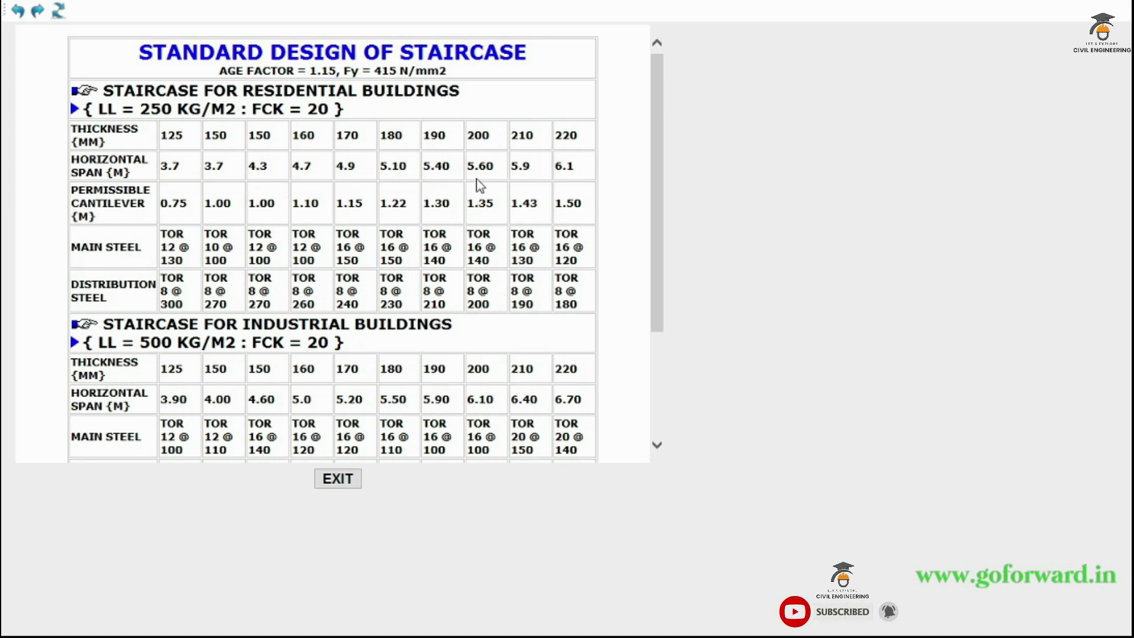
{"action": "left_click_drag", "start_coordinate": [427, 165], "coordinate": [454, 167]}
{"action": "left_click", "coordinate": [445, 164]}
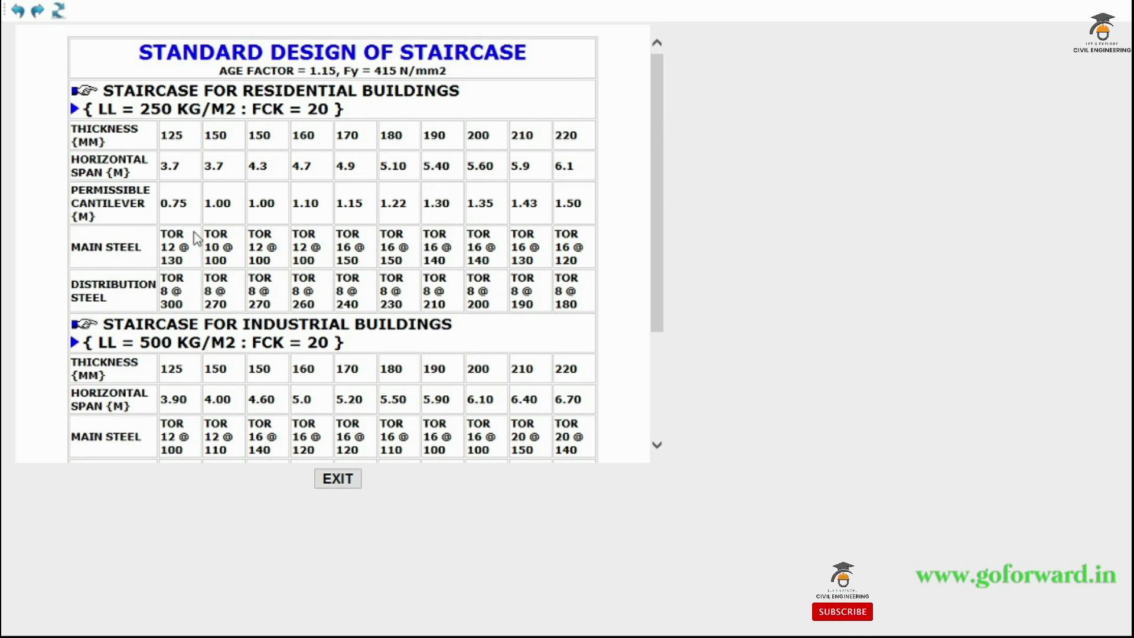
{"action": "left_click_drag", "start_coordinate": [424, 202], "coordinate": [460, 203]}
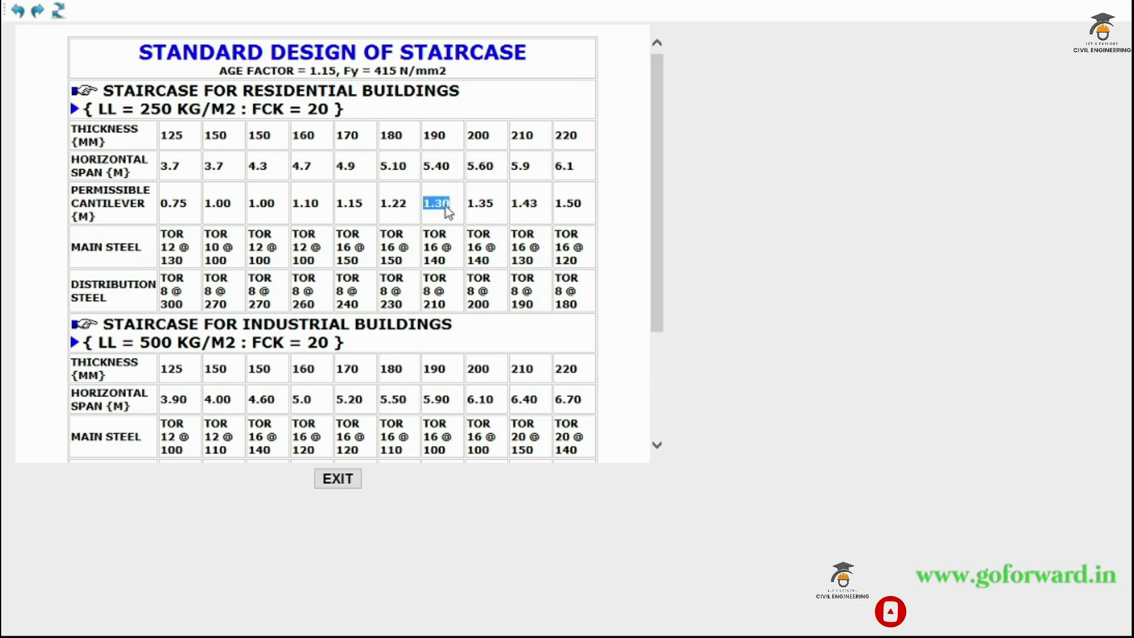
{"action": "double_click", "coordinate": [427, 247]}
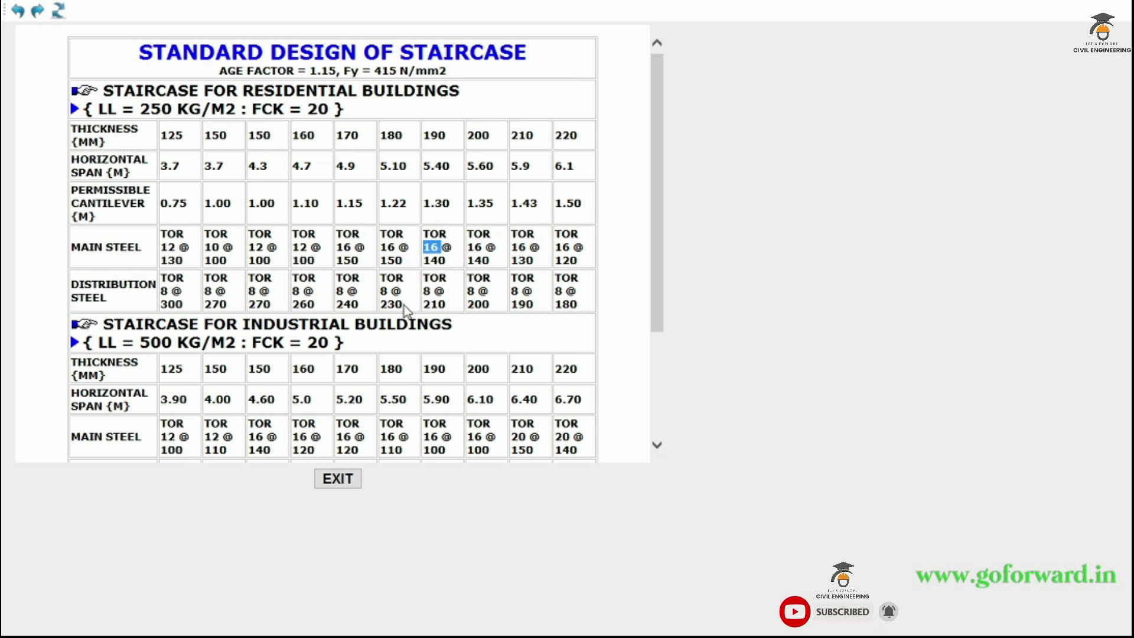
{"action": "left_click_drag", "start_coordinate": [424, 273], "coordinate": [441, 311]}
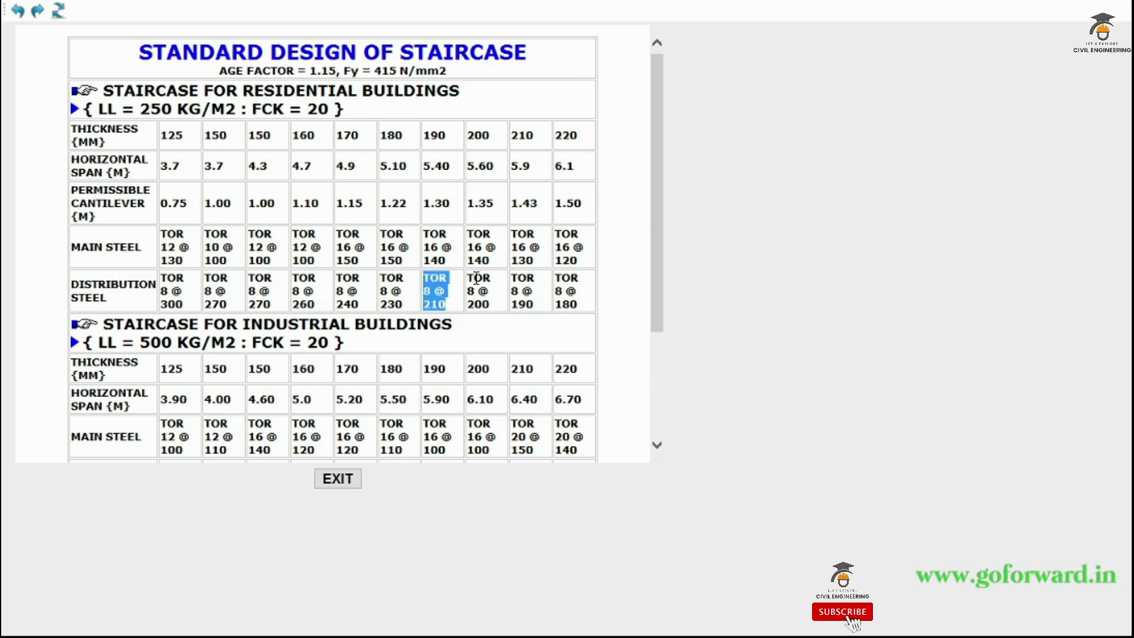
{"action": "left_click", "coordinate": [456, 241]}
{"action": "left_click_drag", "start_coordinate": [662, 191], "coordinate": [672, 138]}
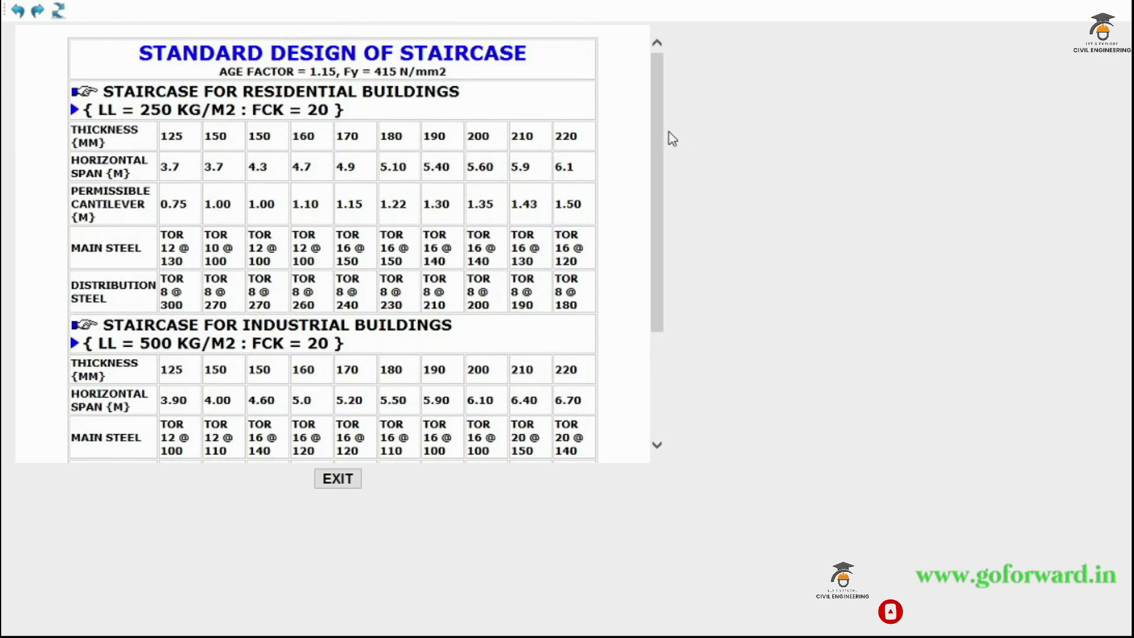
{"action": "scroll", "coordinate": [243, 448], "scroll_direction": "down", "scroll_amount": 3}
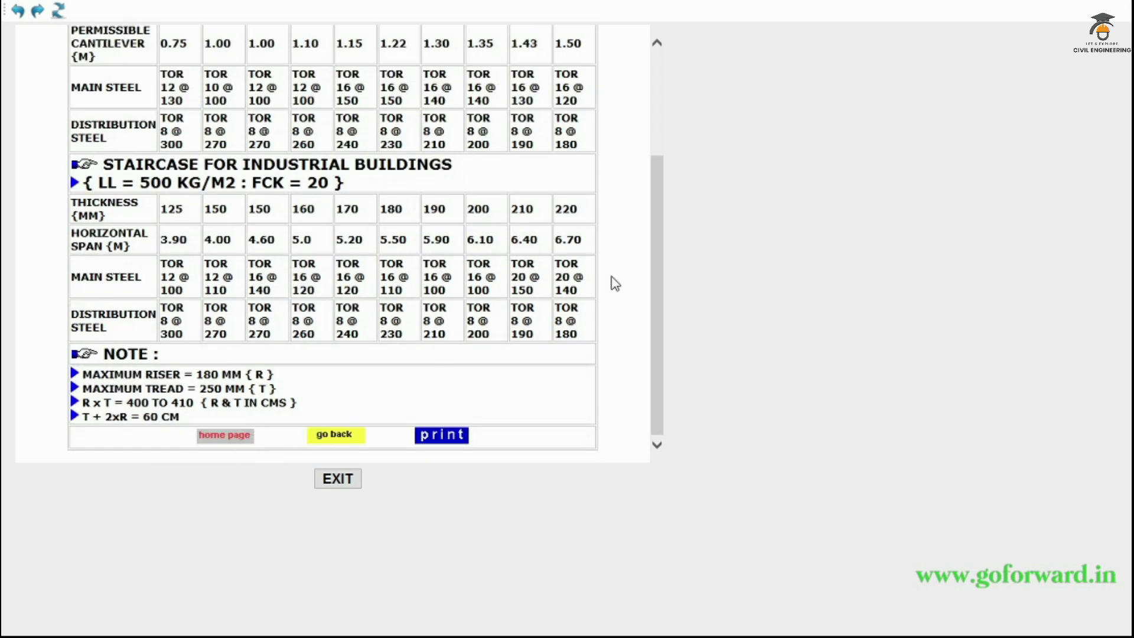
{"action": "left_click_drag", "start_coordinate": [659, 263], "coordinate": [664, 119]}
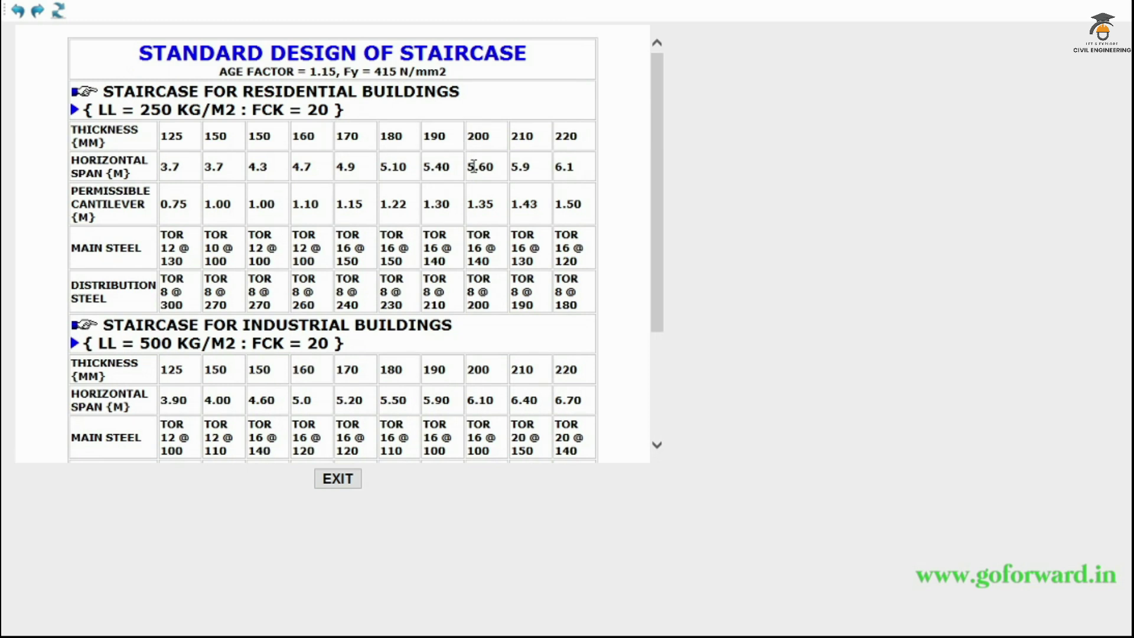